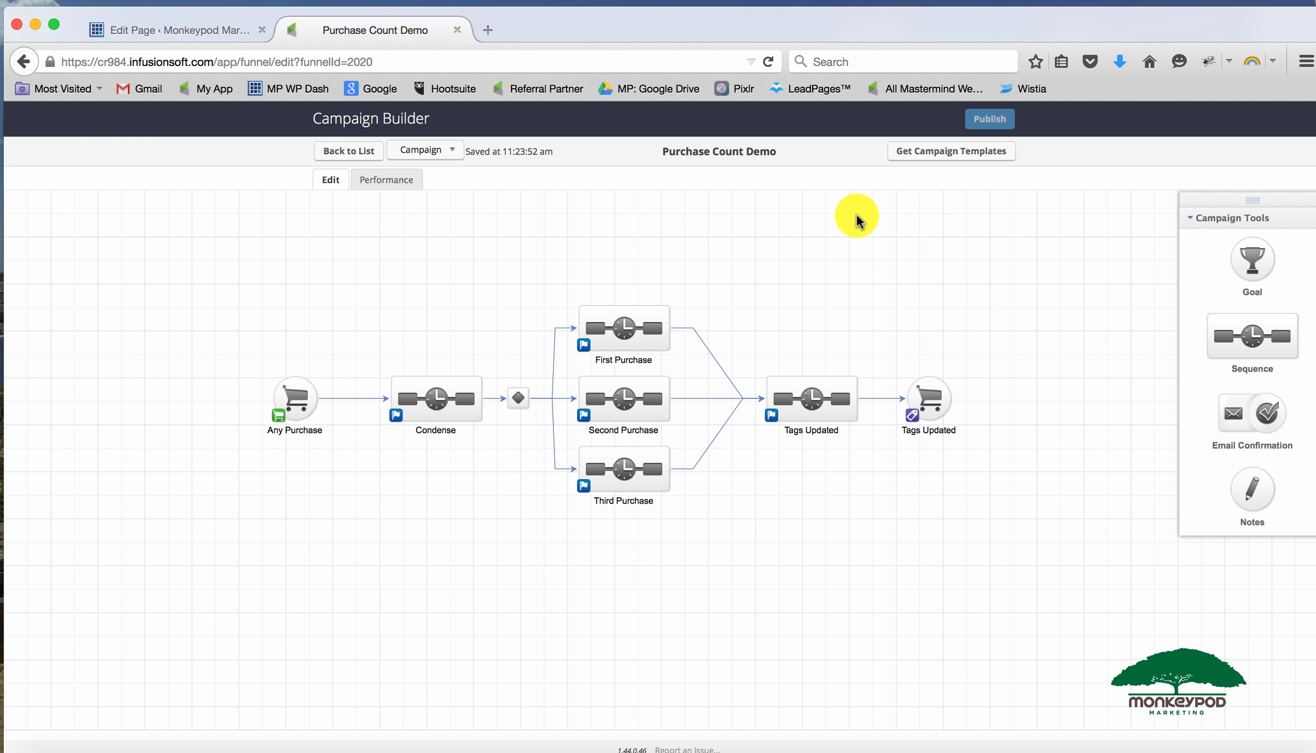
Configure the Any Purchase goal to trigger on any purchase and save it
double_click(294, 405)
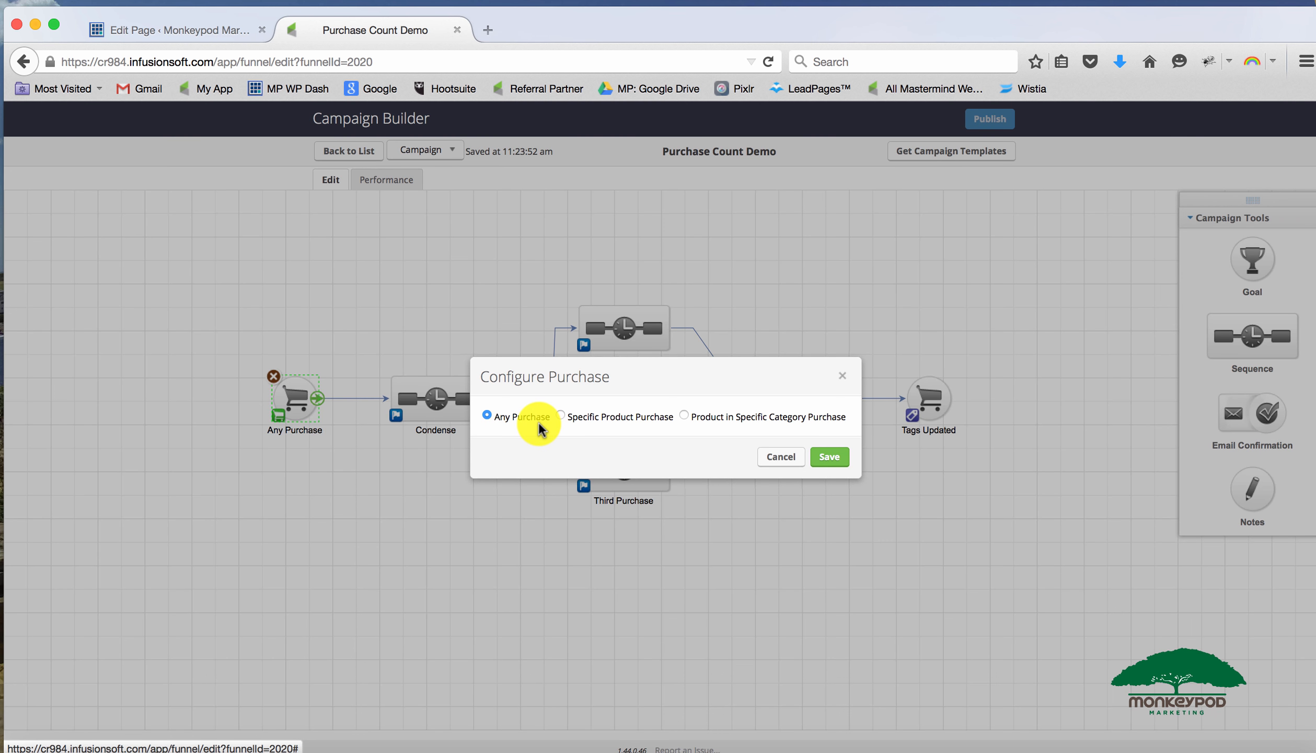
left_click(829, 456)
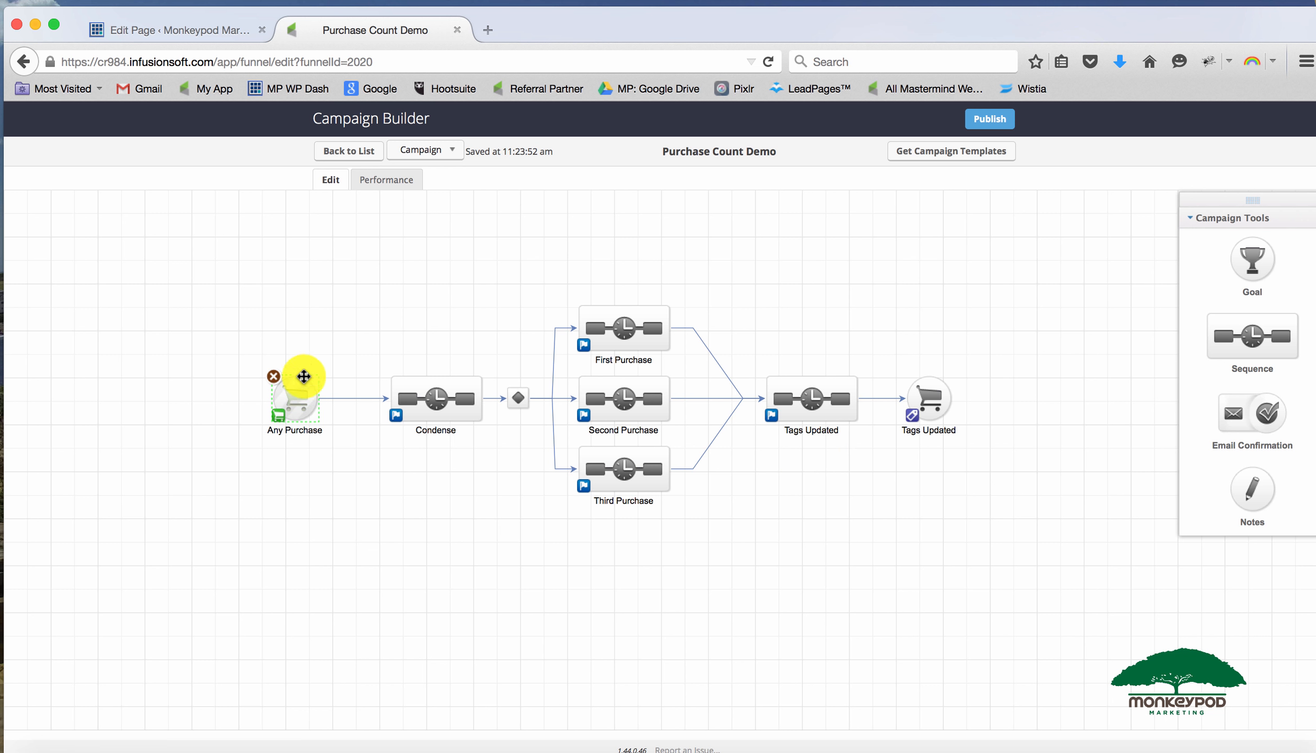
left_click_drag(216, 353, 360, 472)
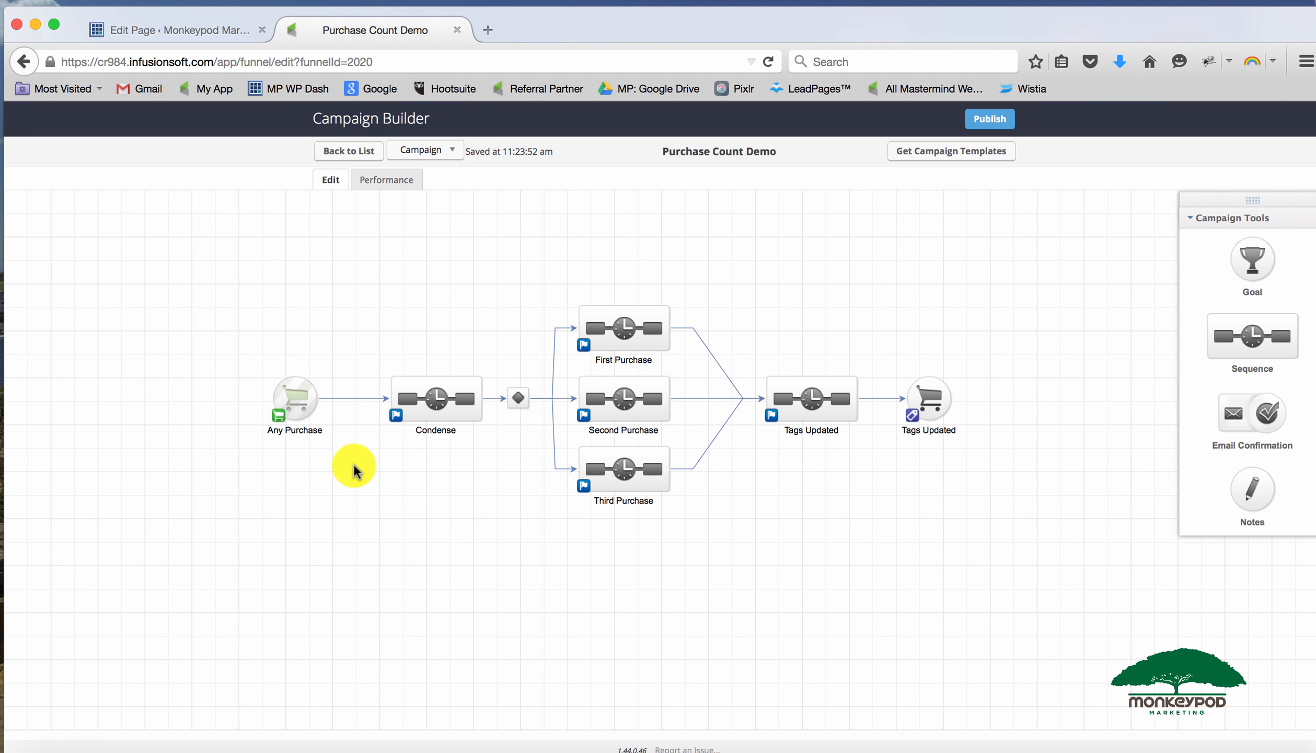
Mark the empty Condense sequence as Ready and return to the campaign
double_click(420, 392)
left_click(993, 152)
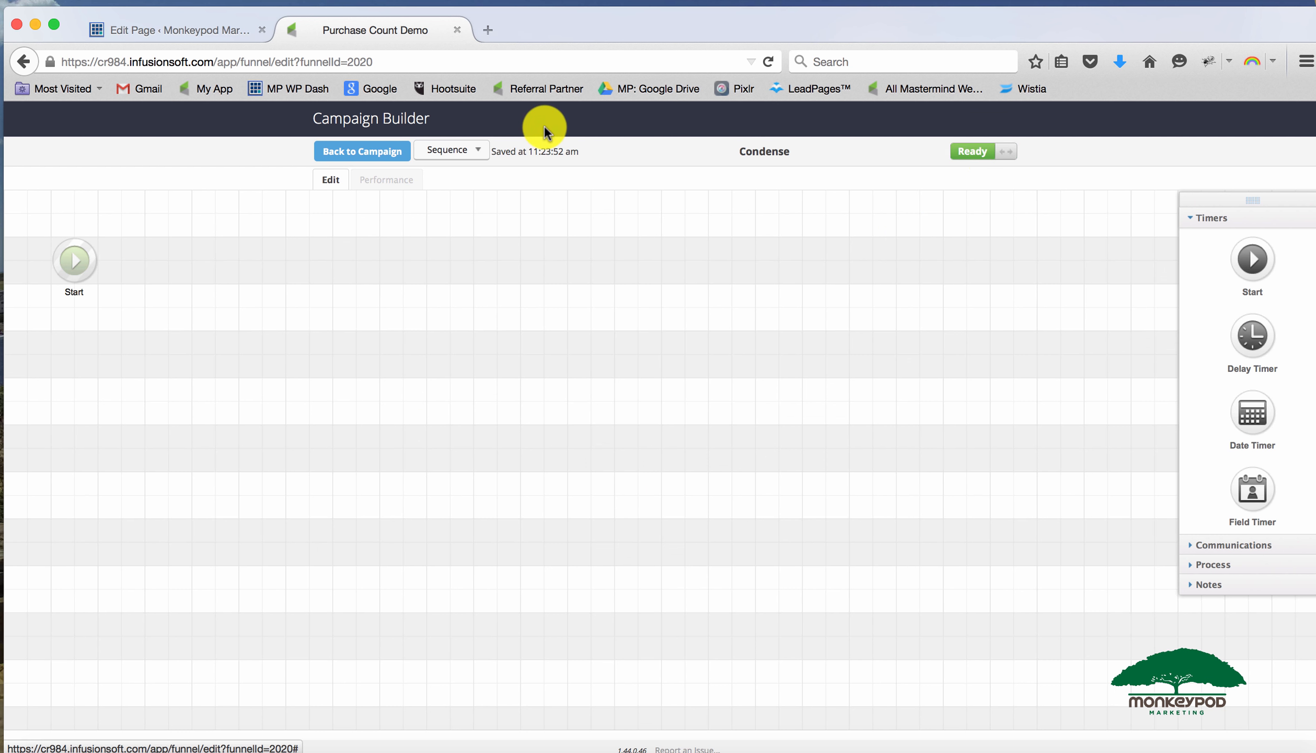
left_click(393, 151)
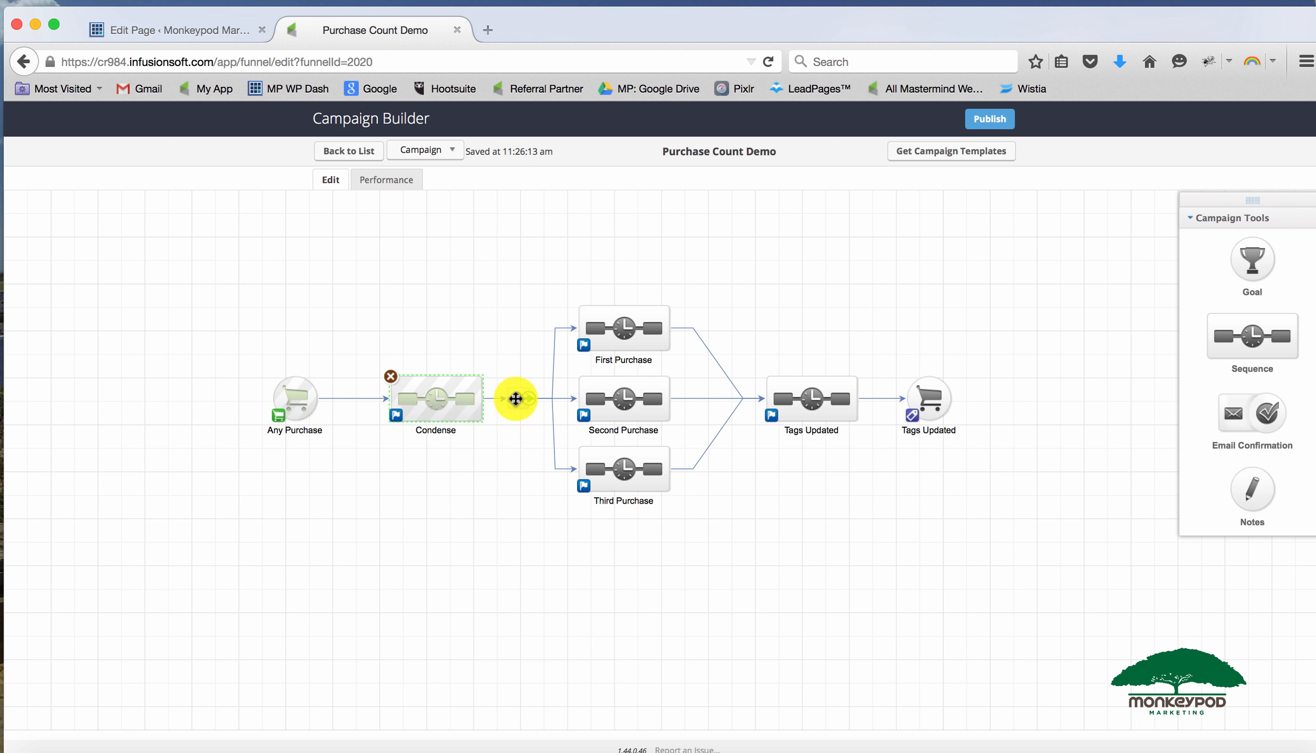
Review the tag rules for First, Second and Third Purchase in the decision after Condense, then return to the campaign
double_click(516, 398)
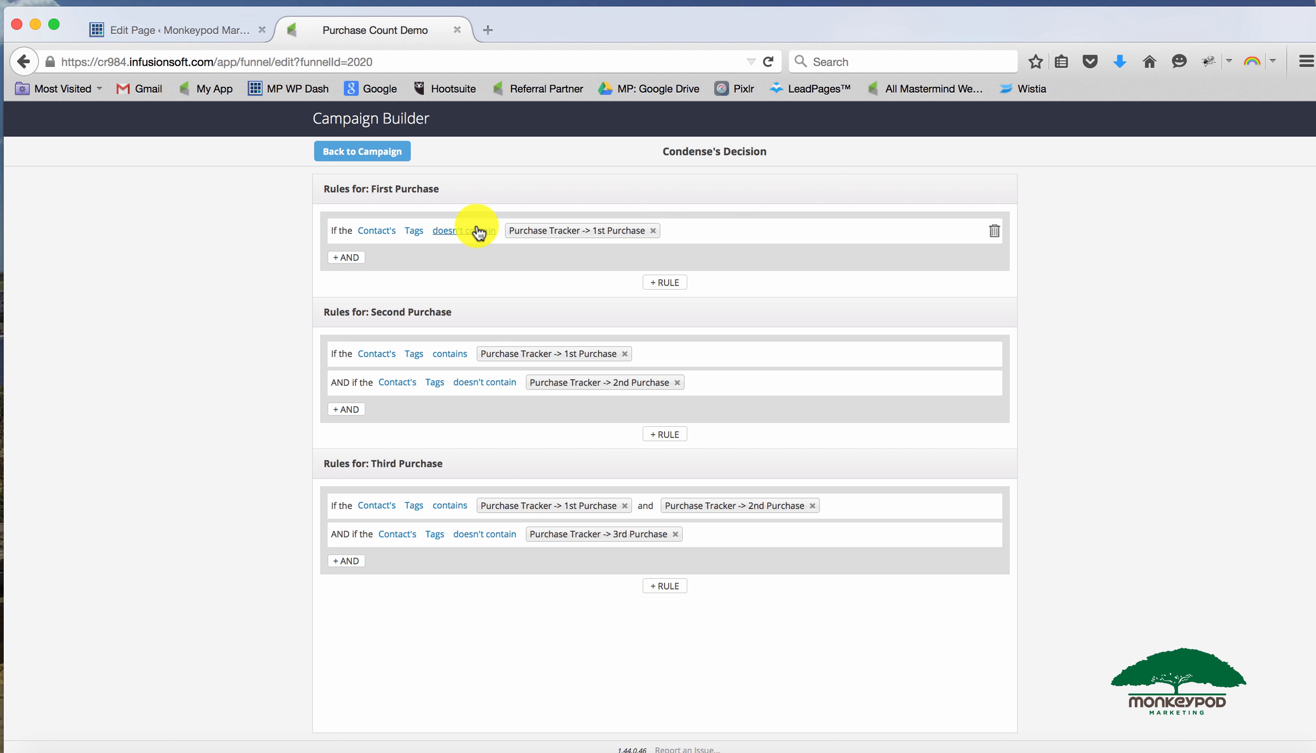
left_click_drag(455, 187, 376, 188)
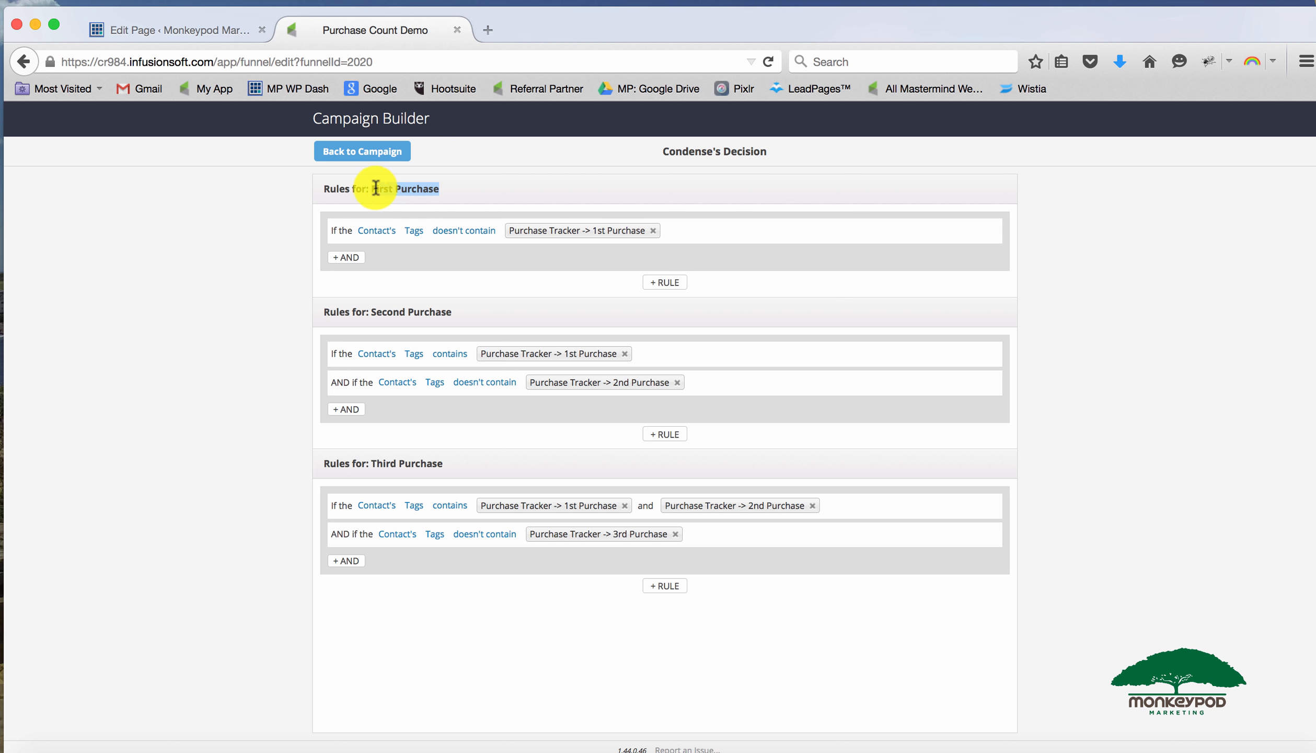
left_click(470, 332)
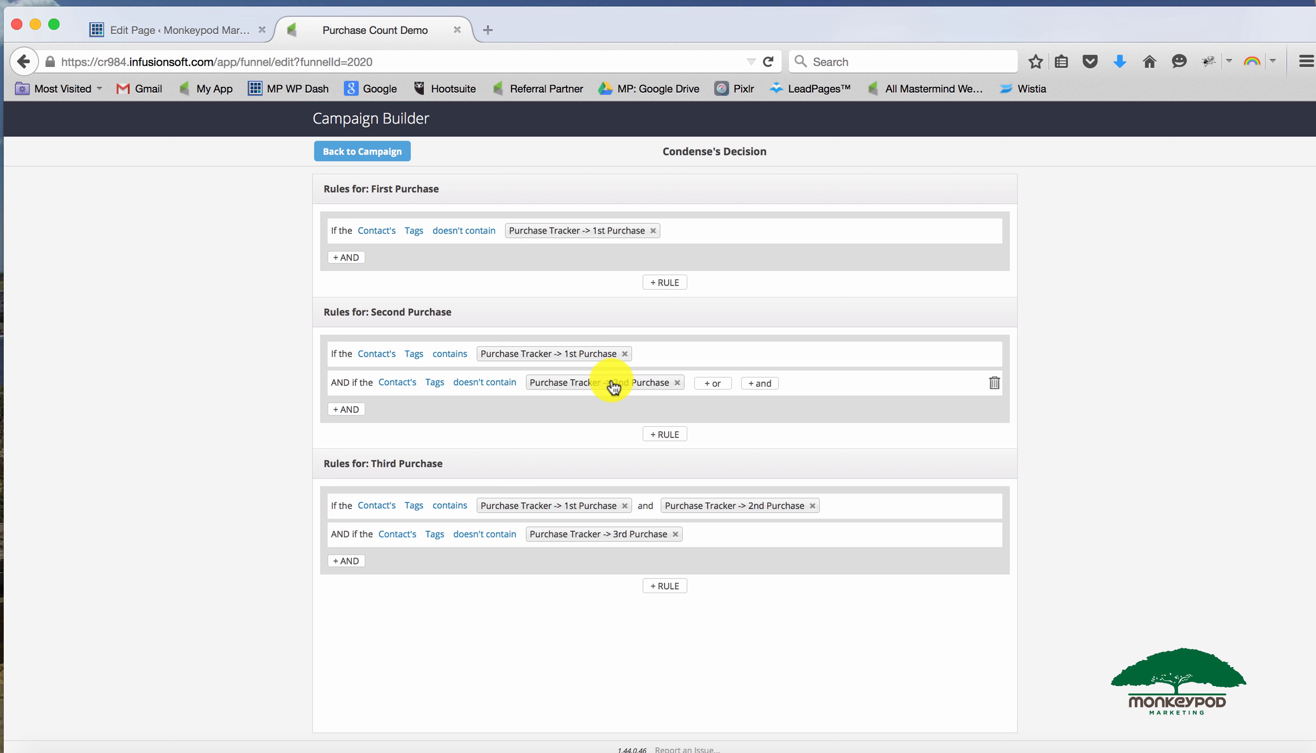
left_click_drag(460, 309, 372, 311)
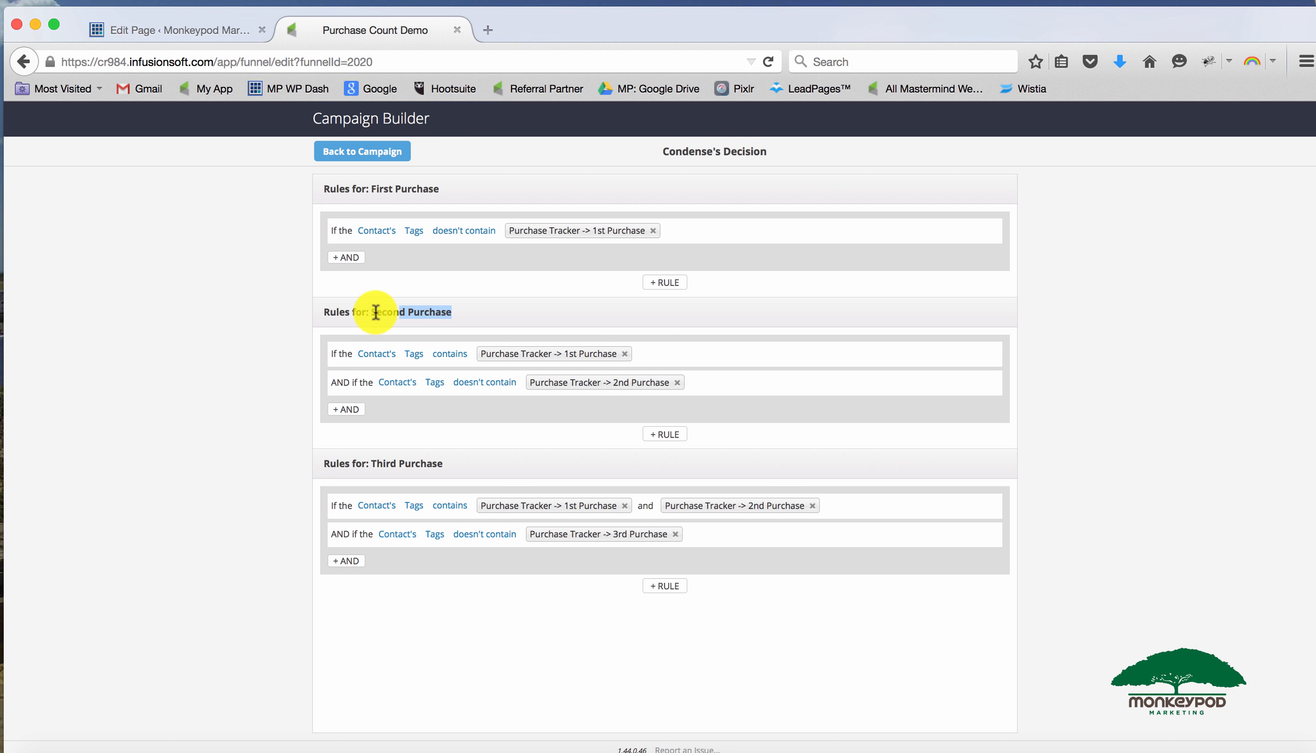
left_click(470, 456)
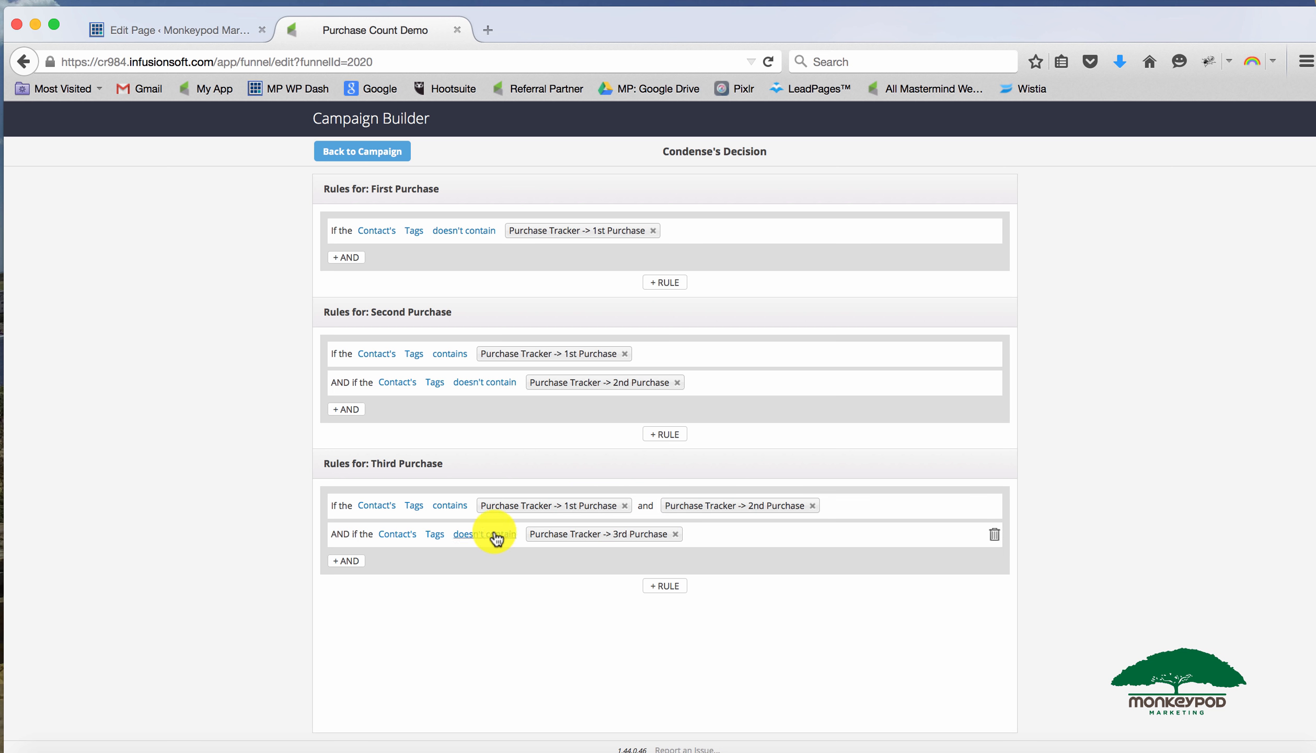
left_click(397, 154)
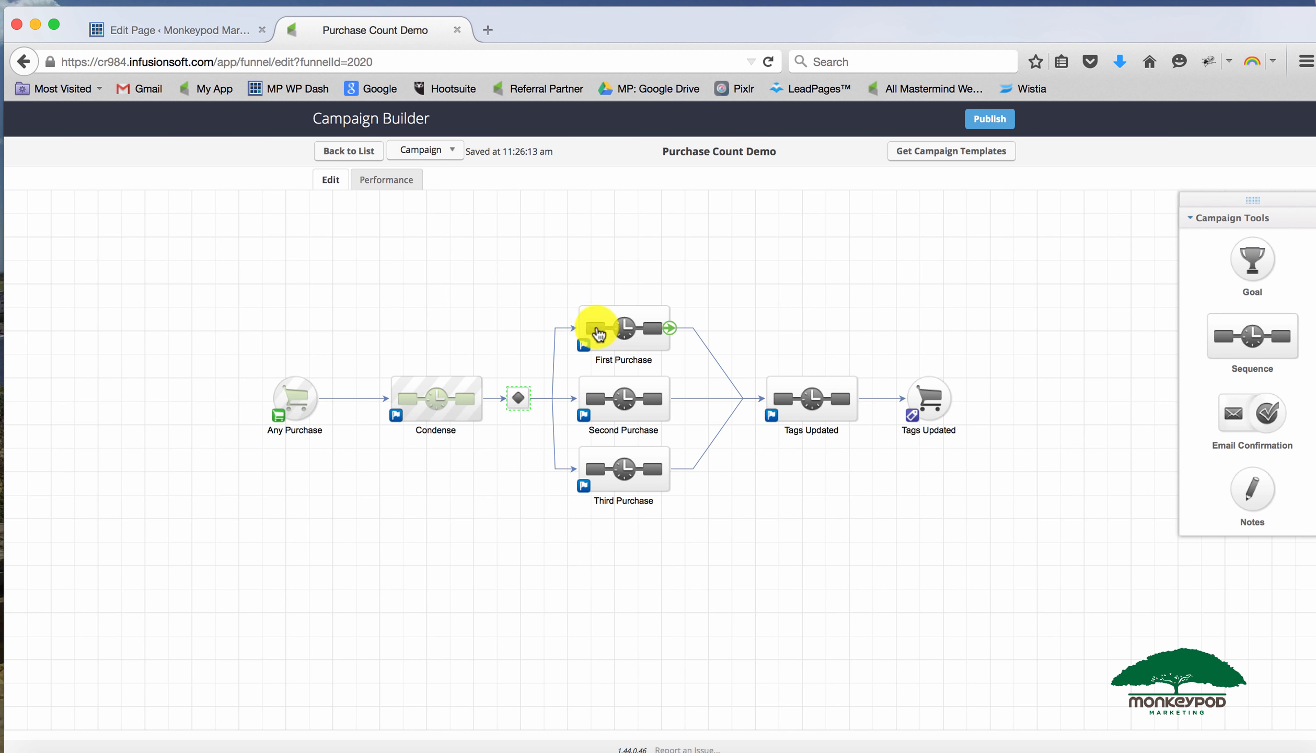
In the First Purchase sequence, save the tag step applying "Purchase Tracker -> 1st Purchase" and mark the sequence Ready
double_click(623, 328)
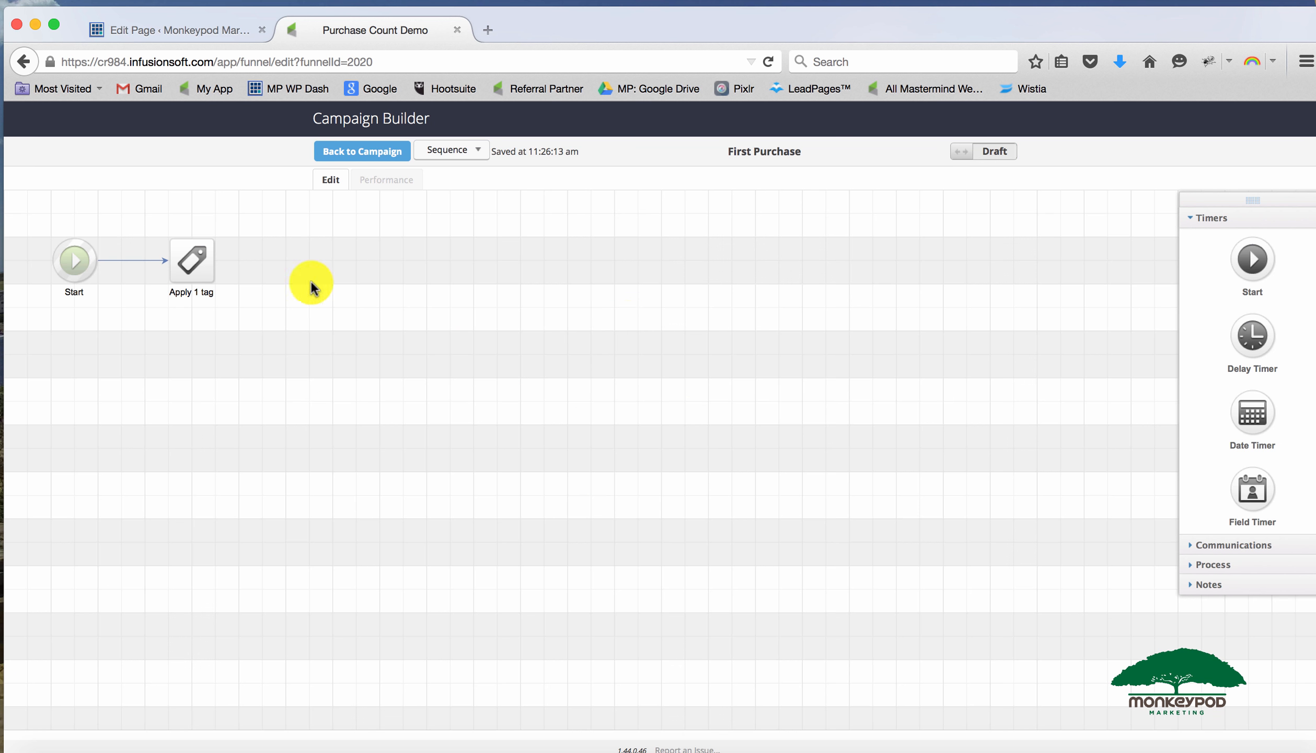
double_click(190, 259)
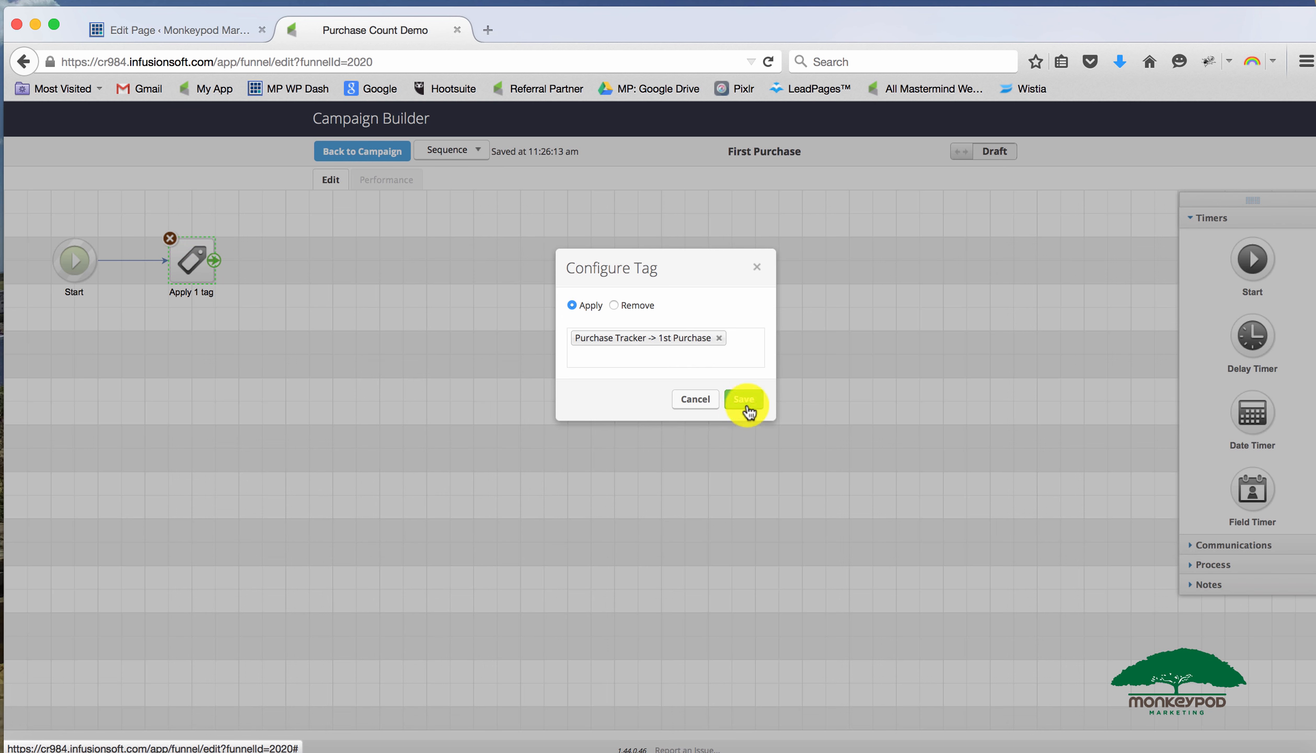
left_click(749, 400)
left_click(971, 152)
left_click(330, 152)
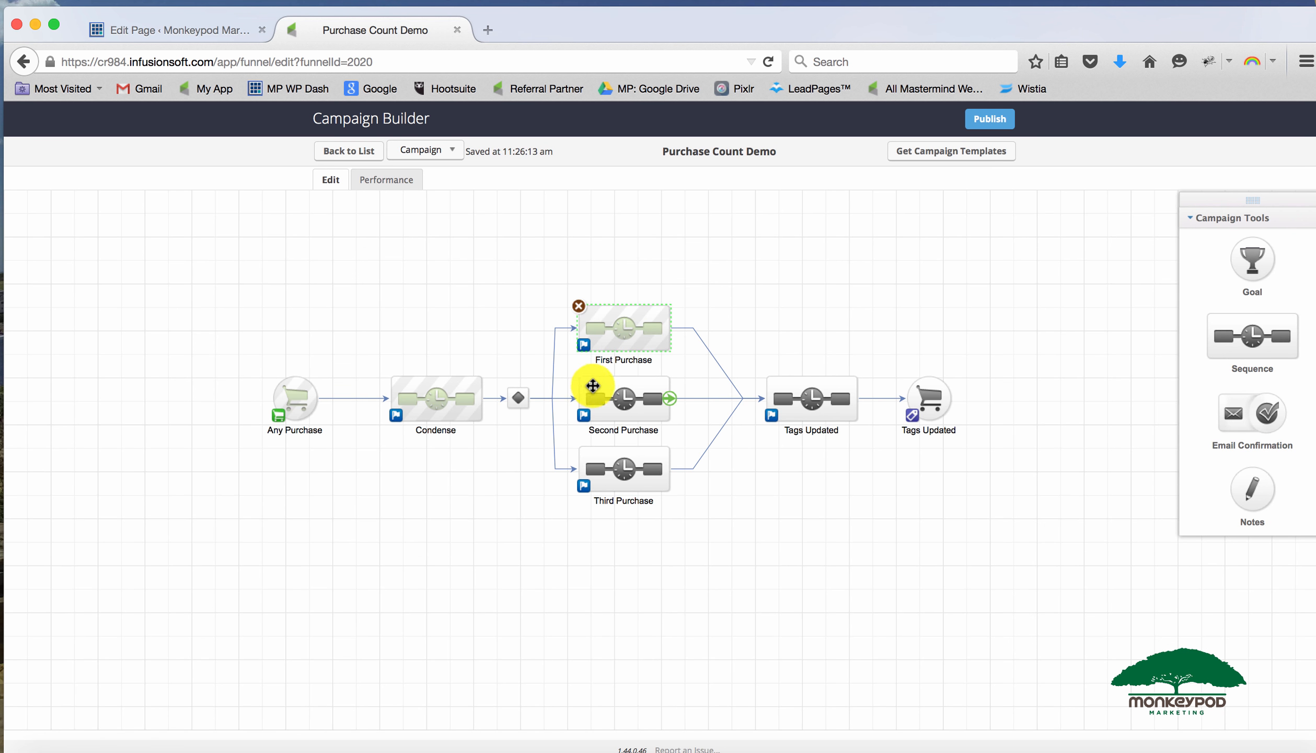
In the Second Purchase sequence, save the "Purchase Tags Updated" removal and the apply-tag step, and mark the sequence Ready
double_click(614, 408)
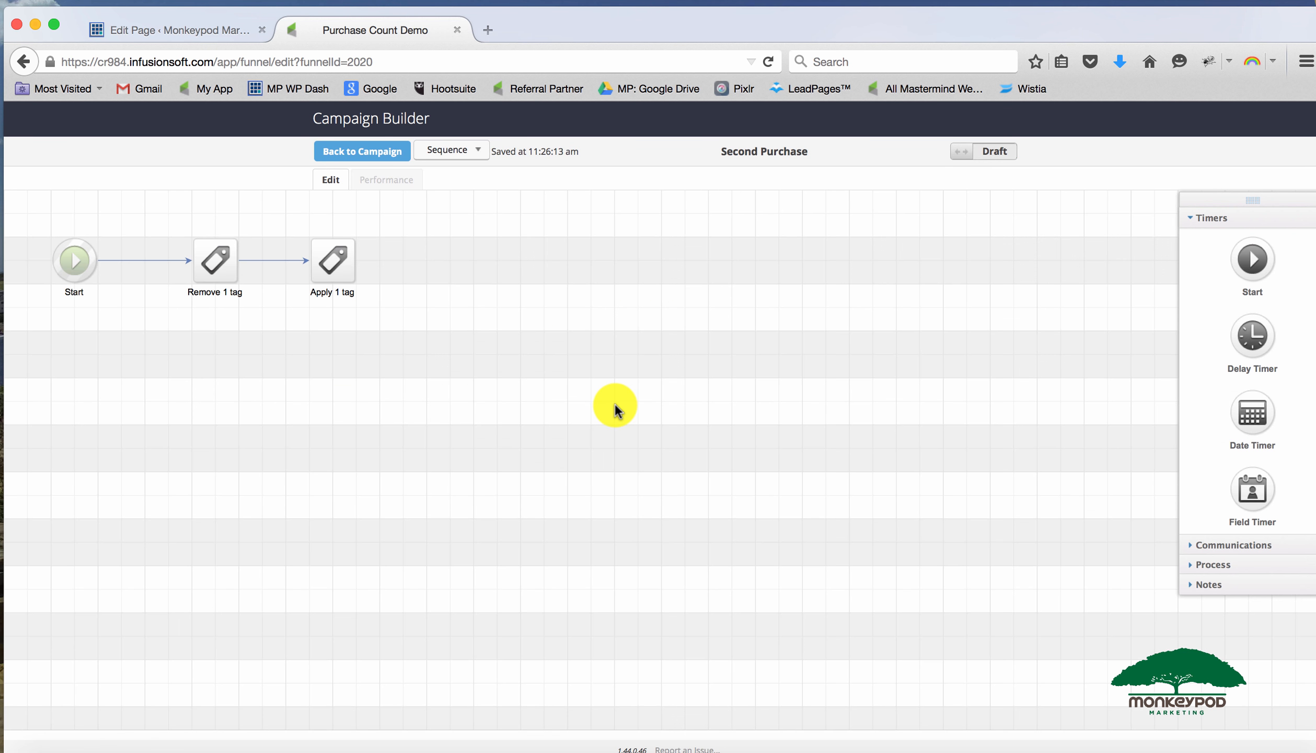
double_click(223, 259)
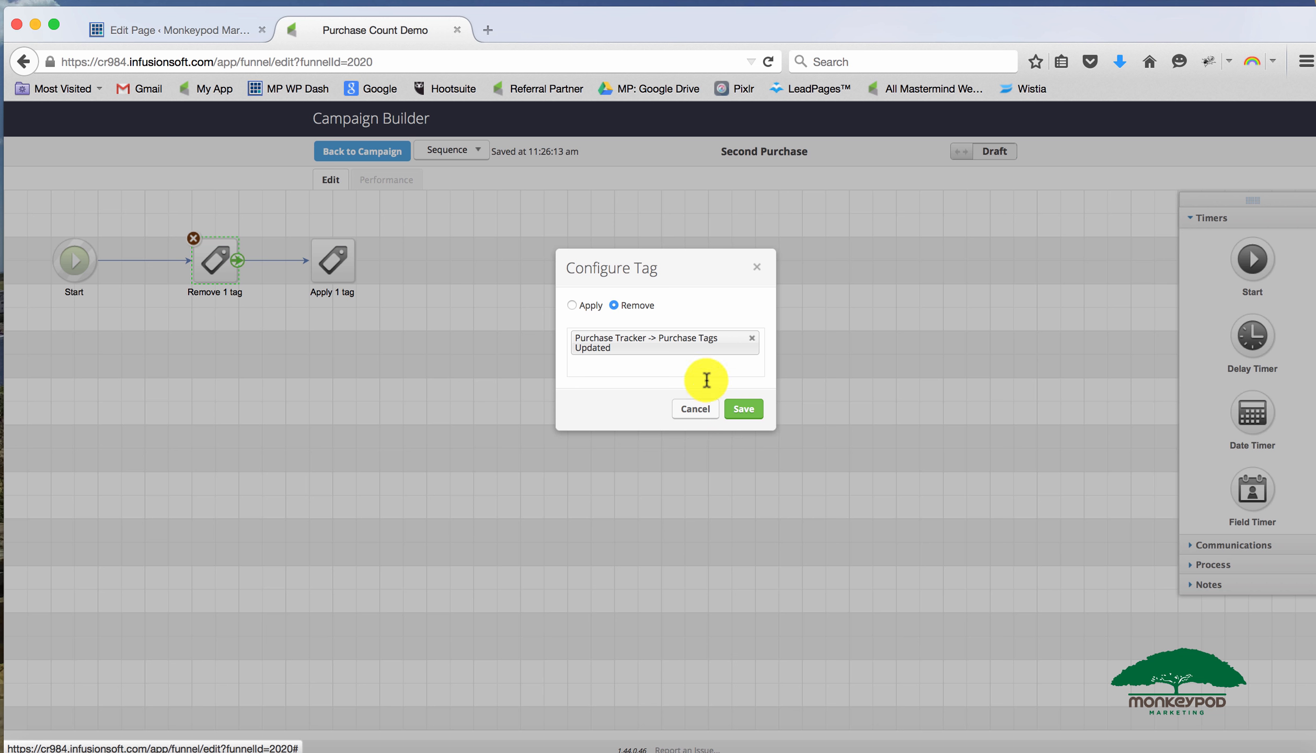
left_click(745, 411)
double_click(337, 262)
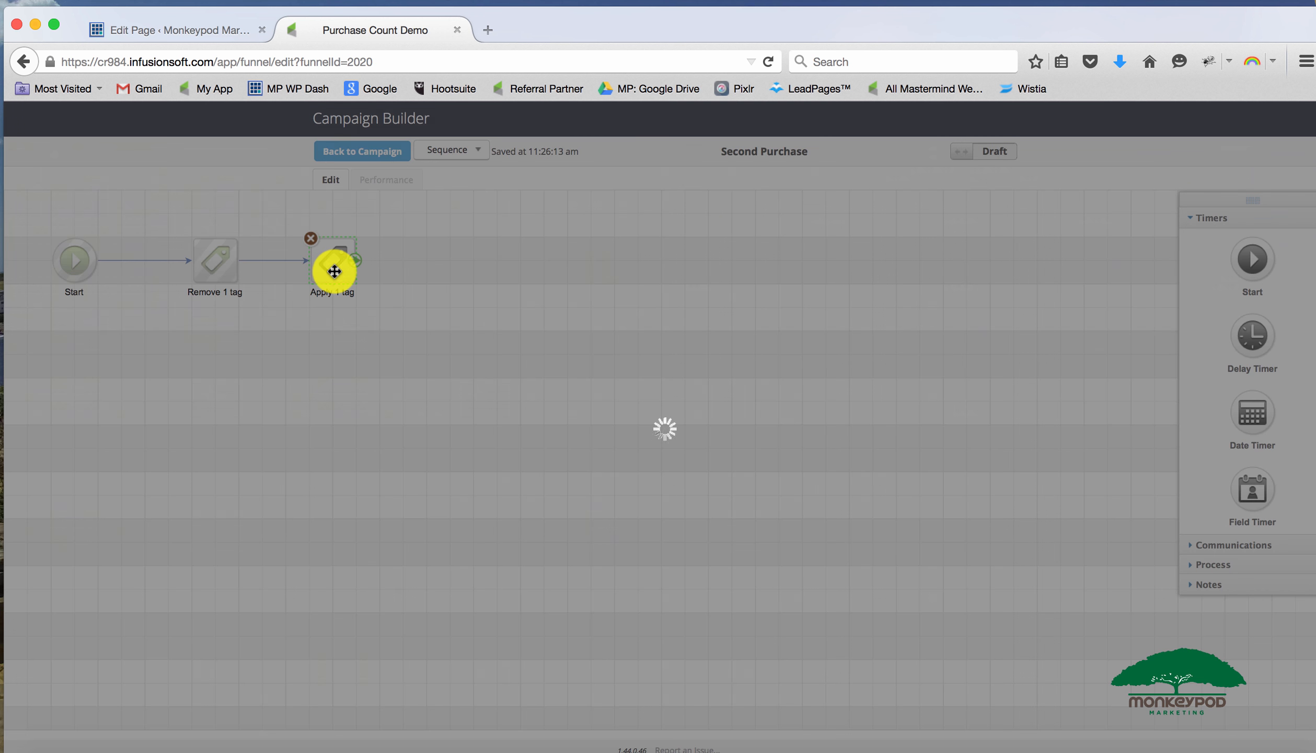
left_click(743, 399)
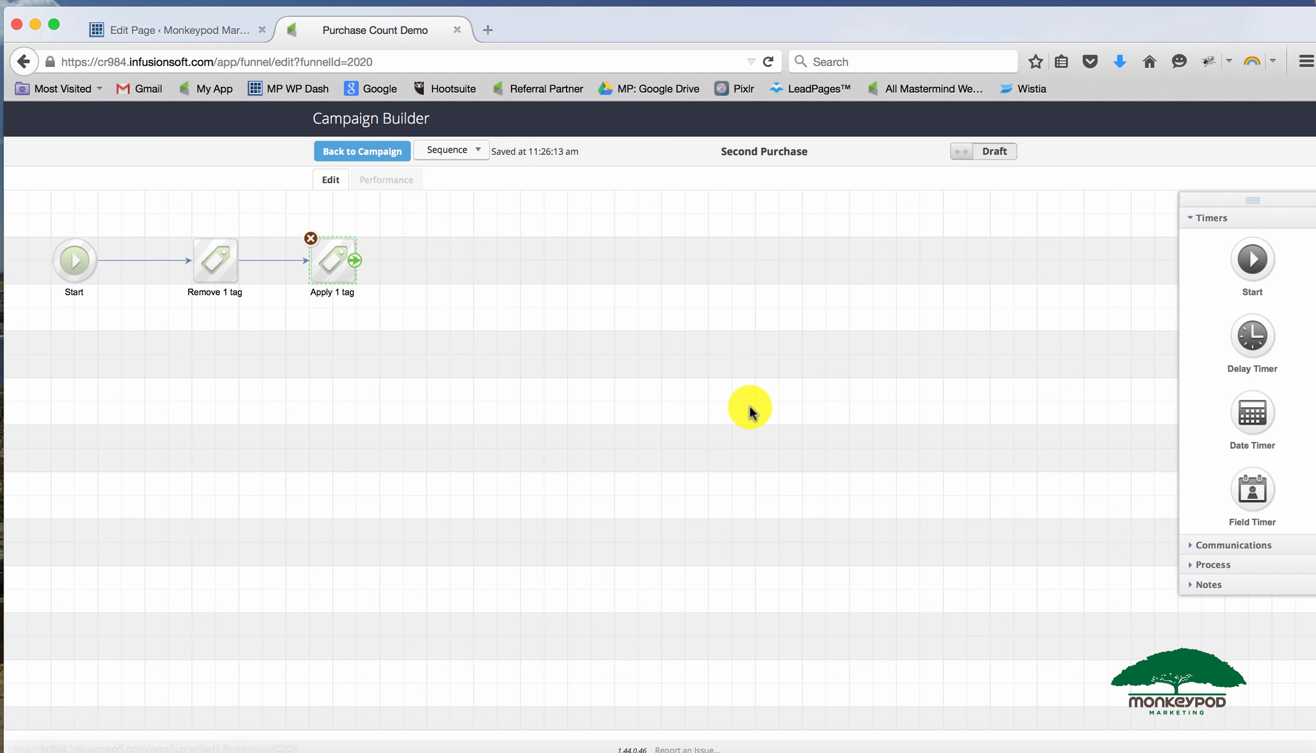
left_click(961, 153)
left_click(379, 153)
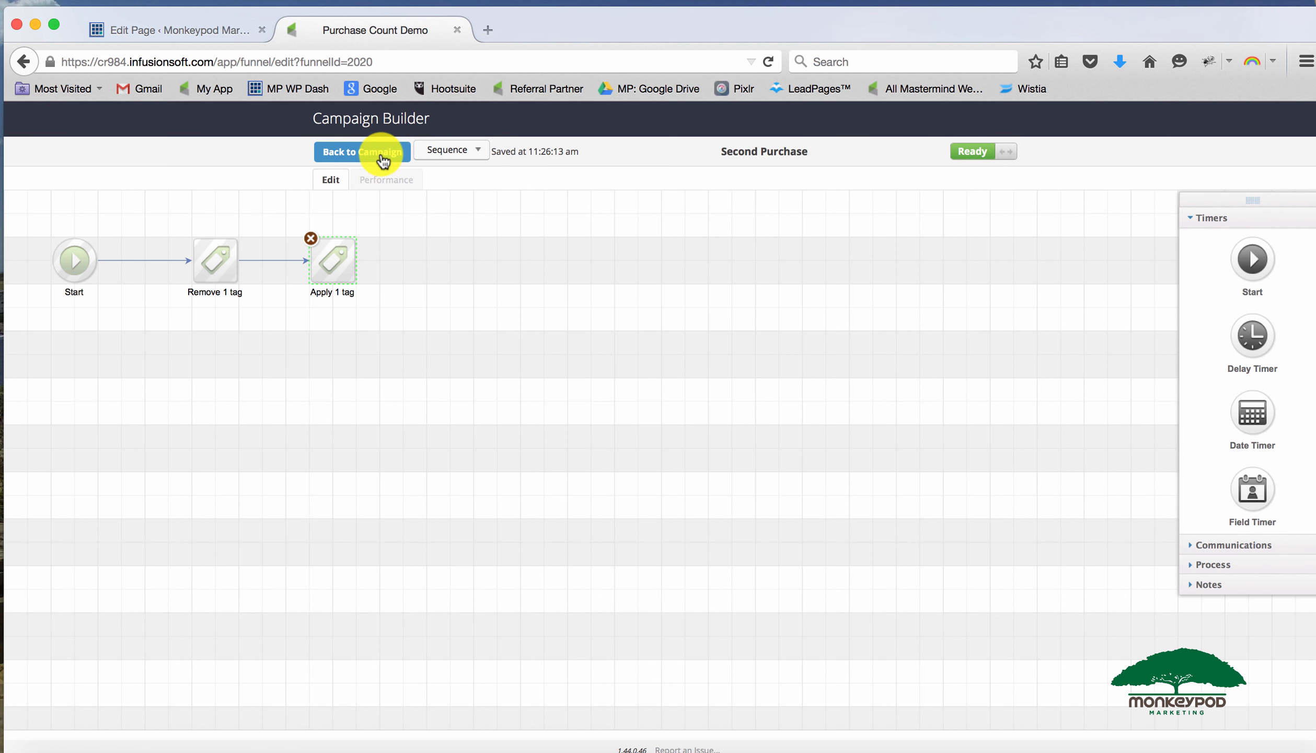
In the Third Purchase sequence, save the "Purchase Tags Updated" removal and "3rd Purchase" tag application, and mark the sequence Ready
double_click(617, 455)
left_click(213, 273)
double_click(214, 276)
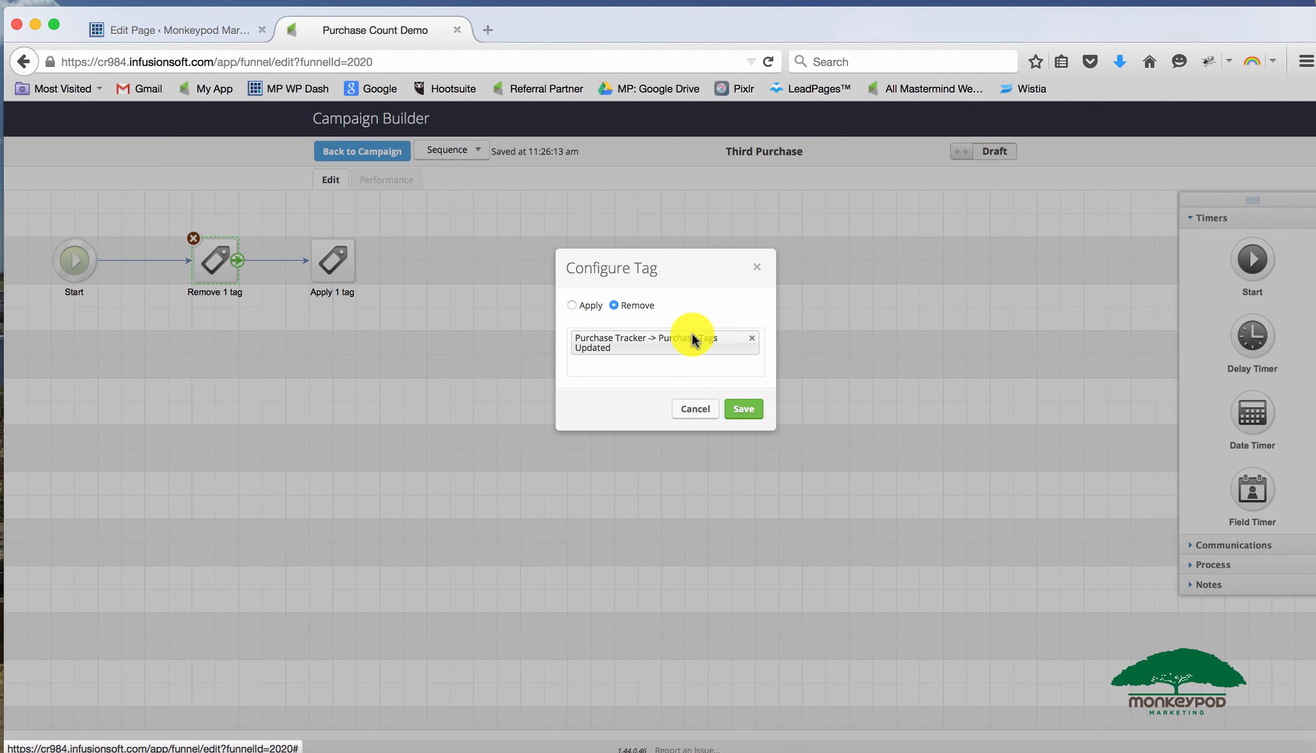
left_click(741, 404)
double_click(343, 262)
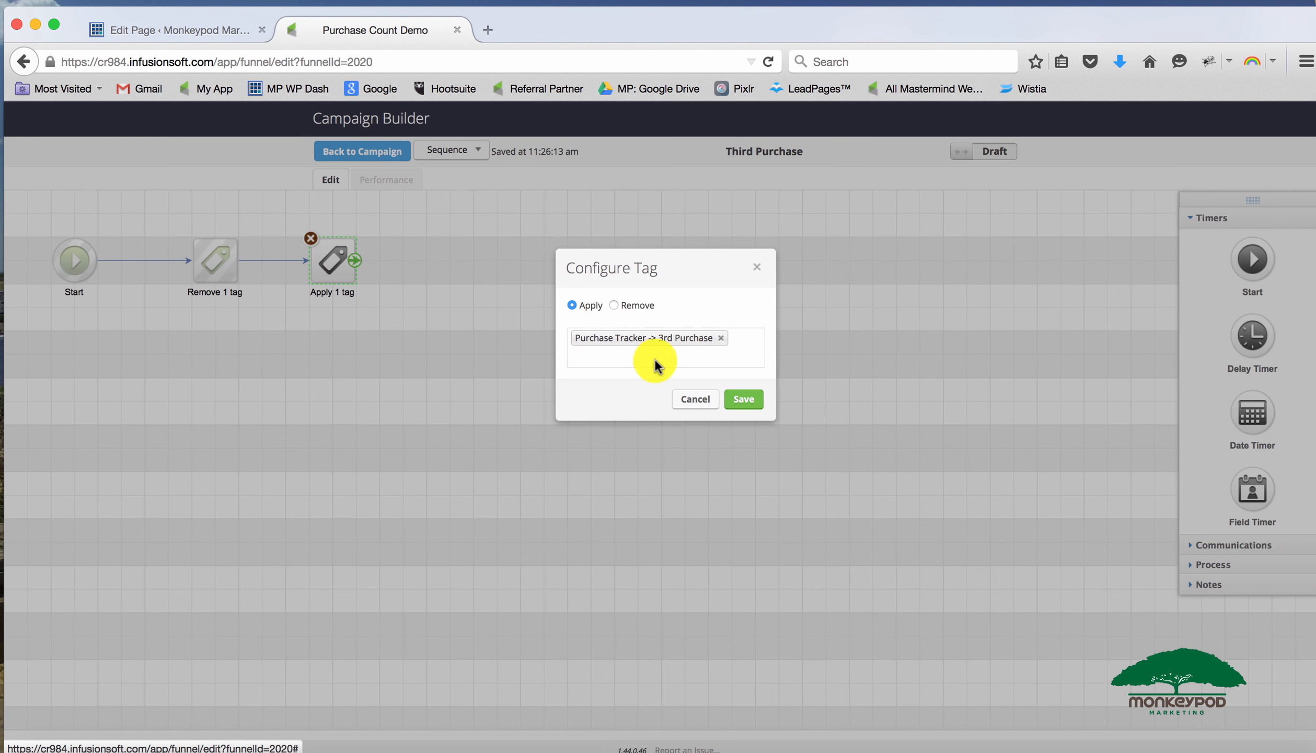
left_click(747, 400)
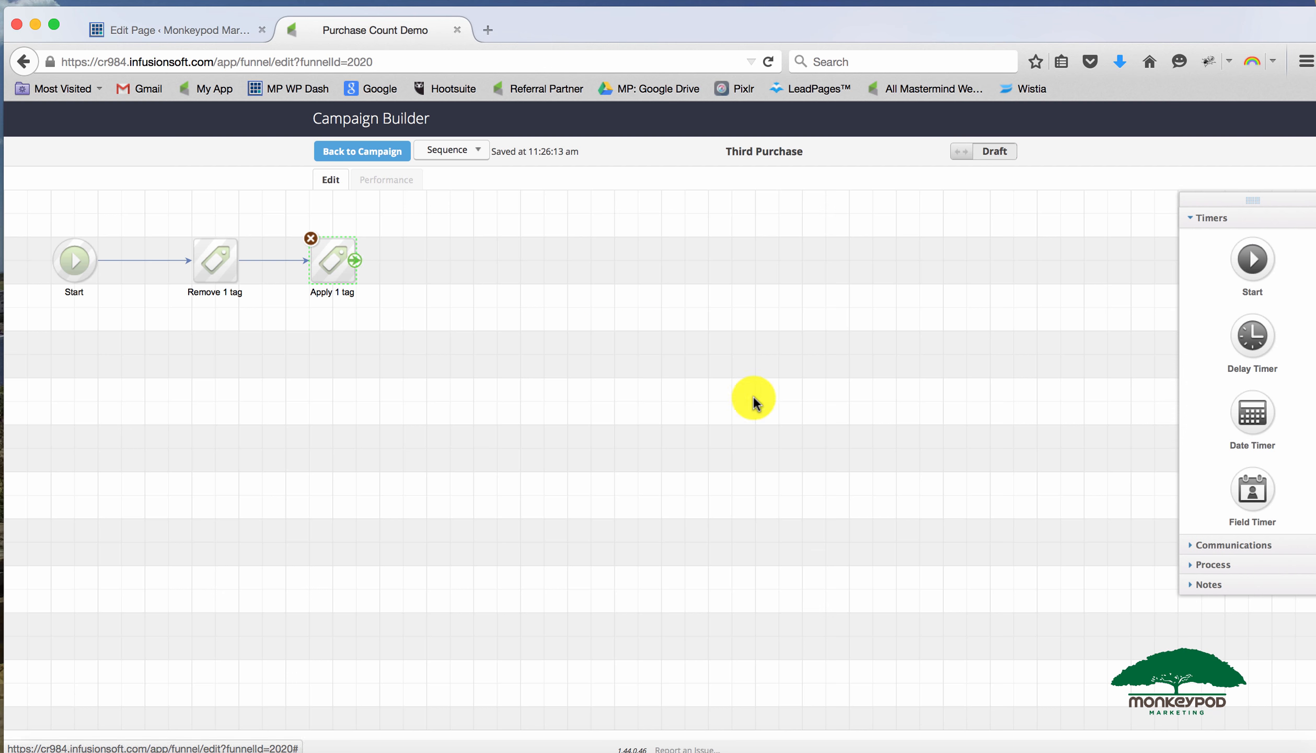
left_click(983, 154)
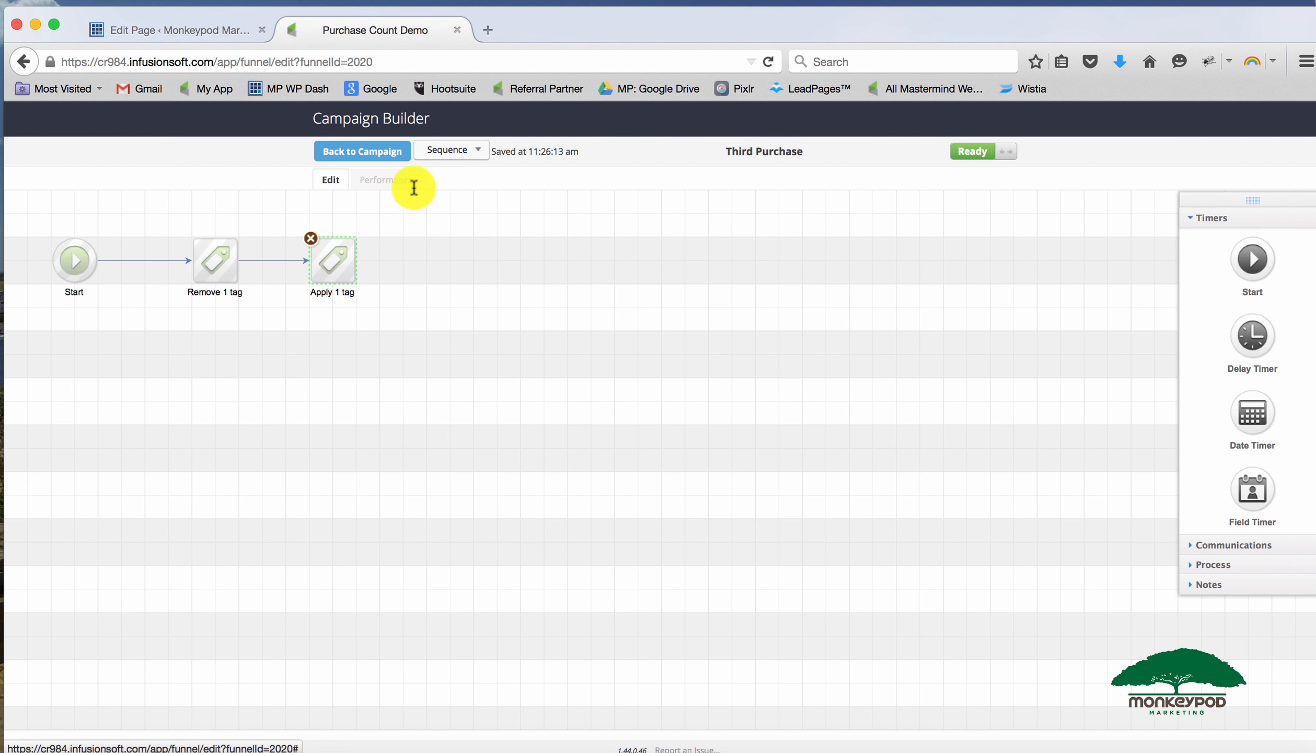
left_click(370, 156)
Reopen the First Purchase sequence to check its contents and return to the campaign
left_click(798, 383)
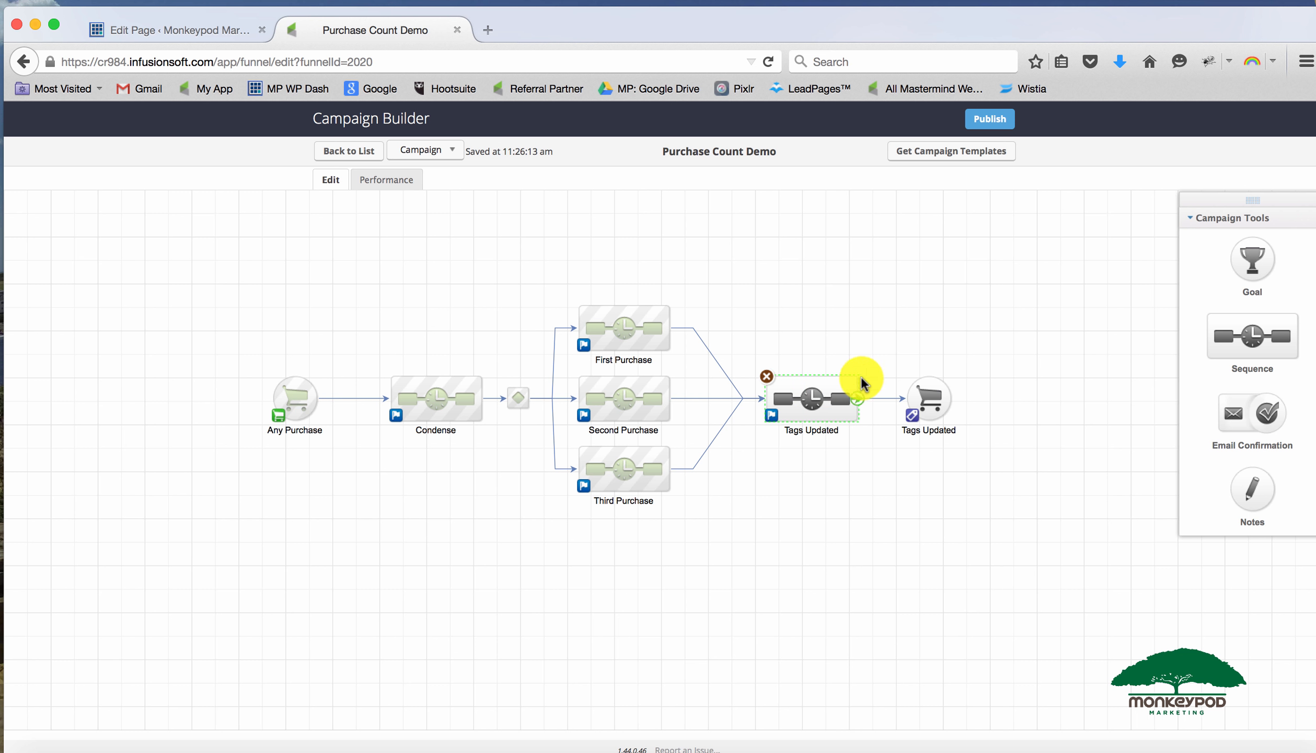
left_click_drag(892, 362, 970, 437)
left_click(722, 435)
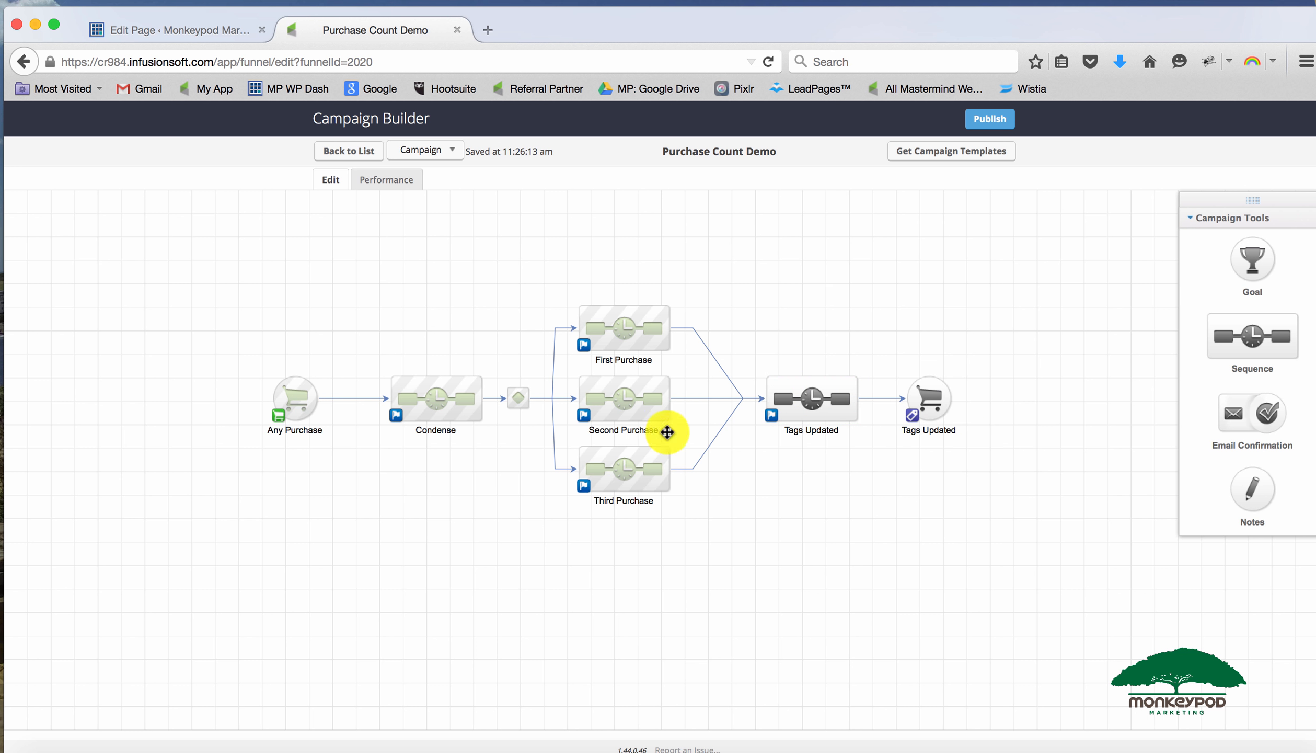
left_click(633, 320)
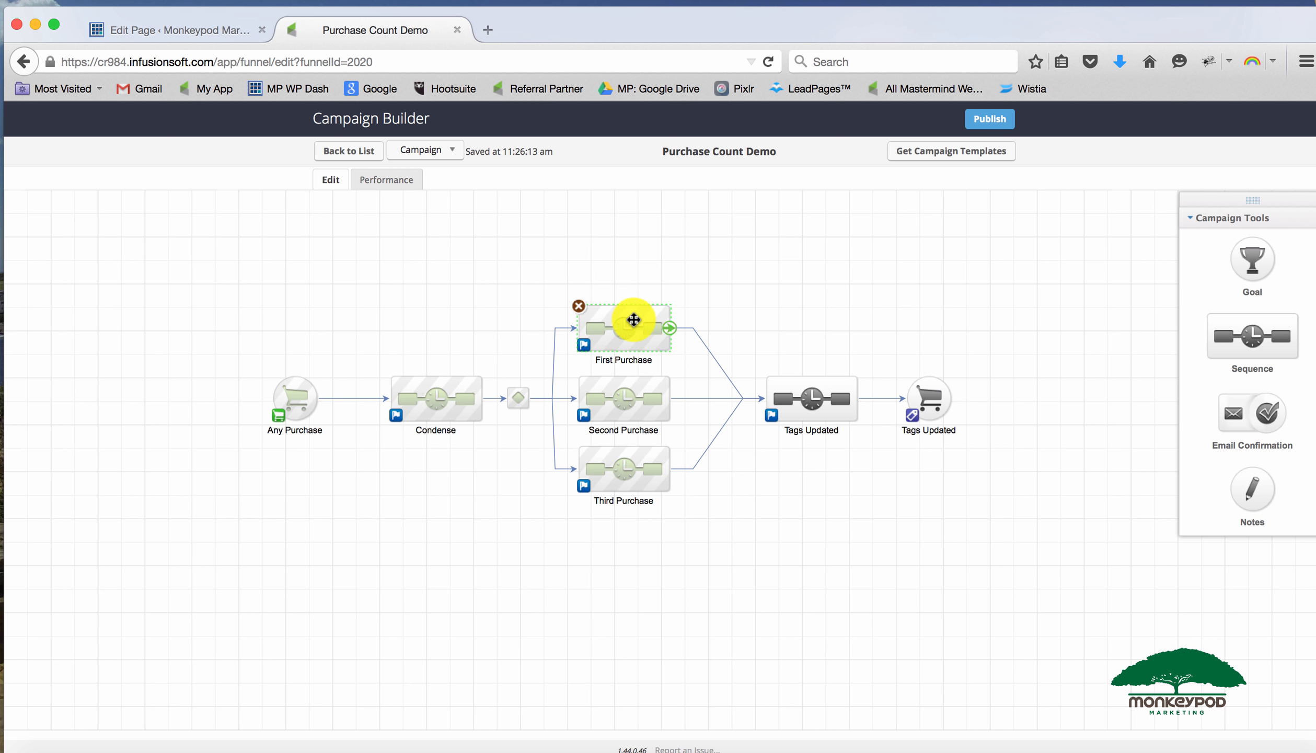
double_click(633, 319)
left_click(389, 154)
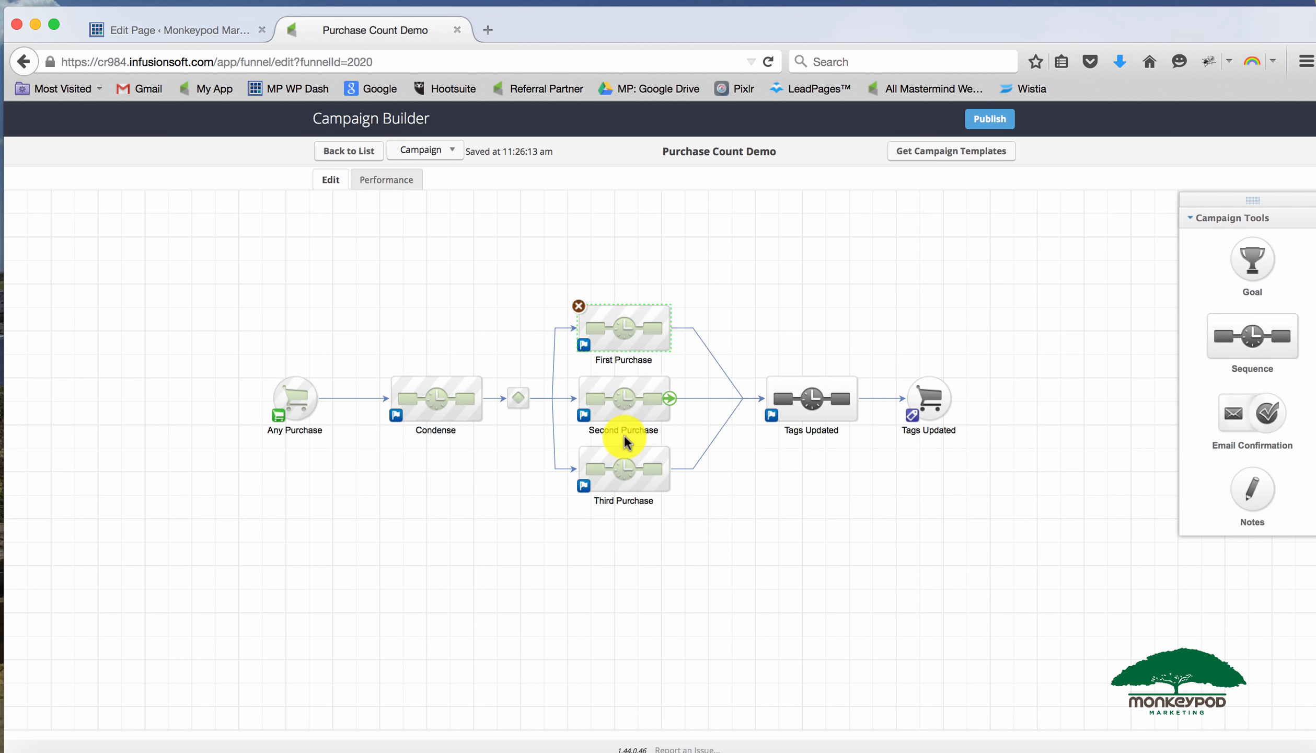
In the Tags Updated sequence, save the step applying "Purchase Tracker -> Purchase Tags Updated" and mark the sequence Ready
double_click(812, 399)
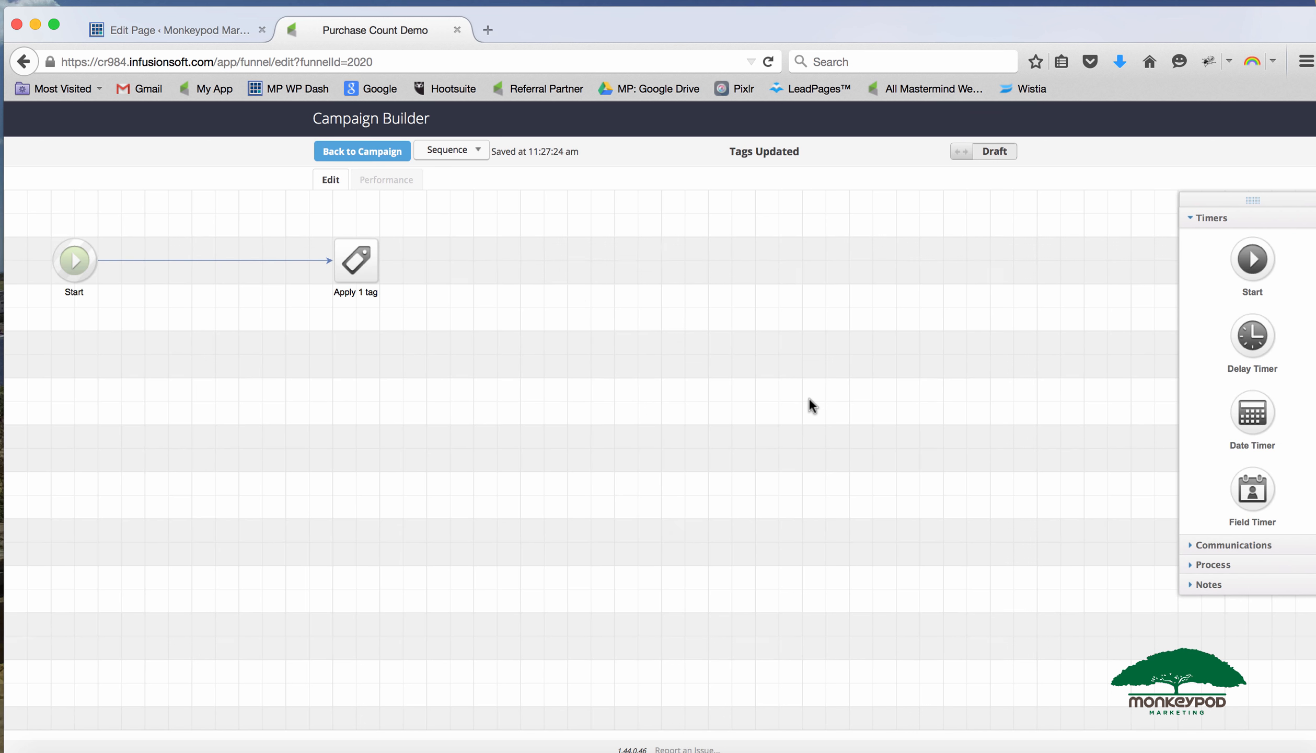
double_click(367, 265)
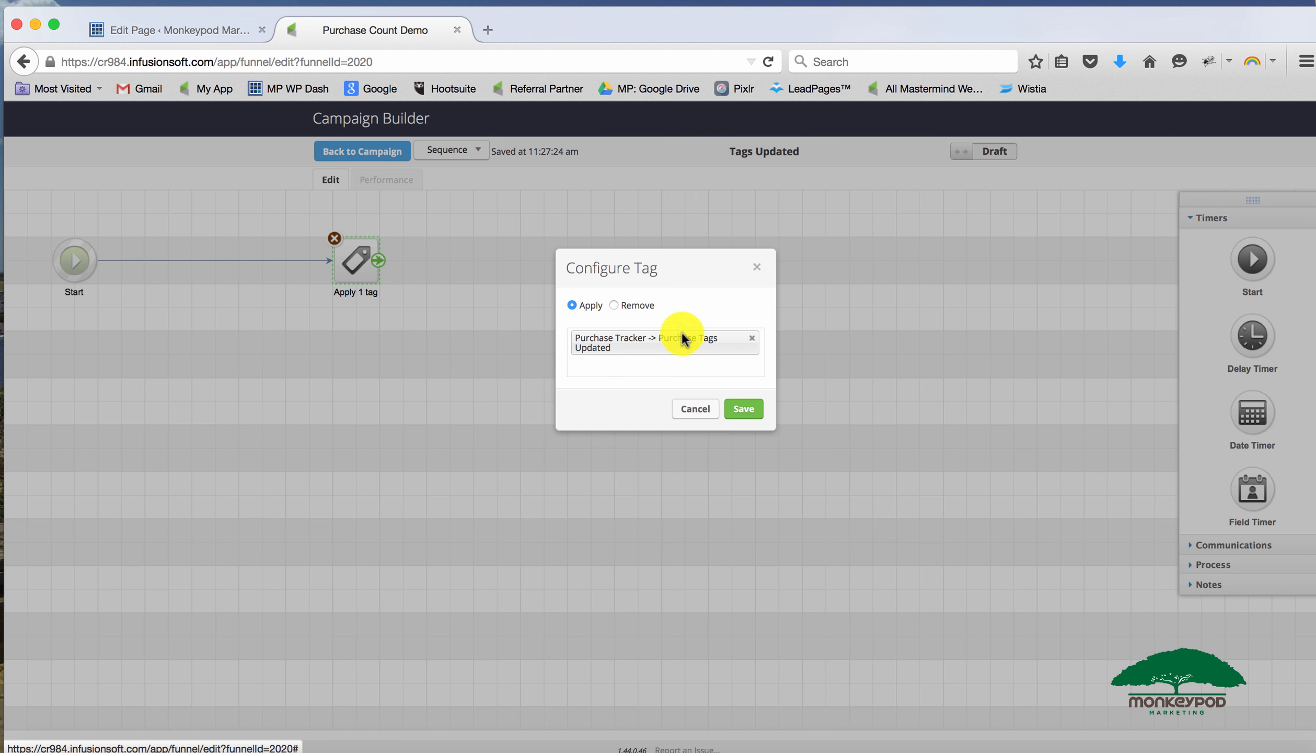
left_click(750, 409)
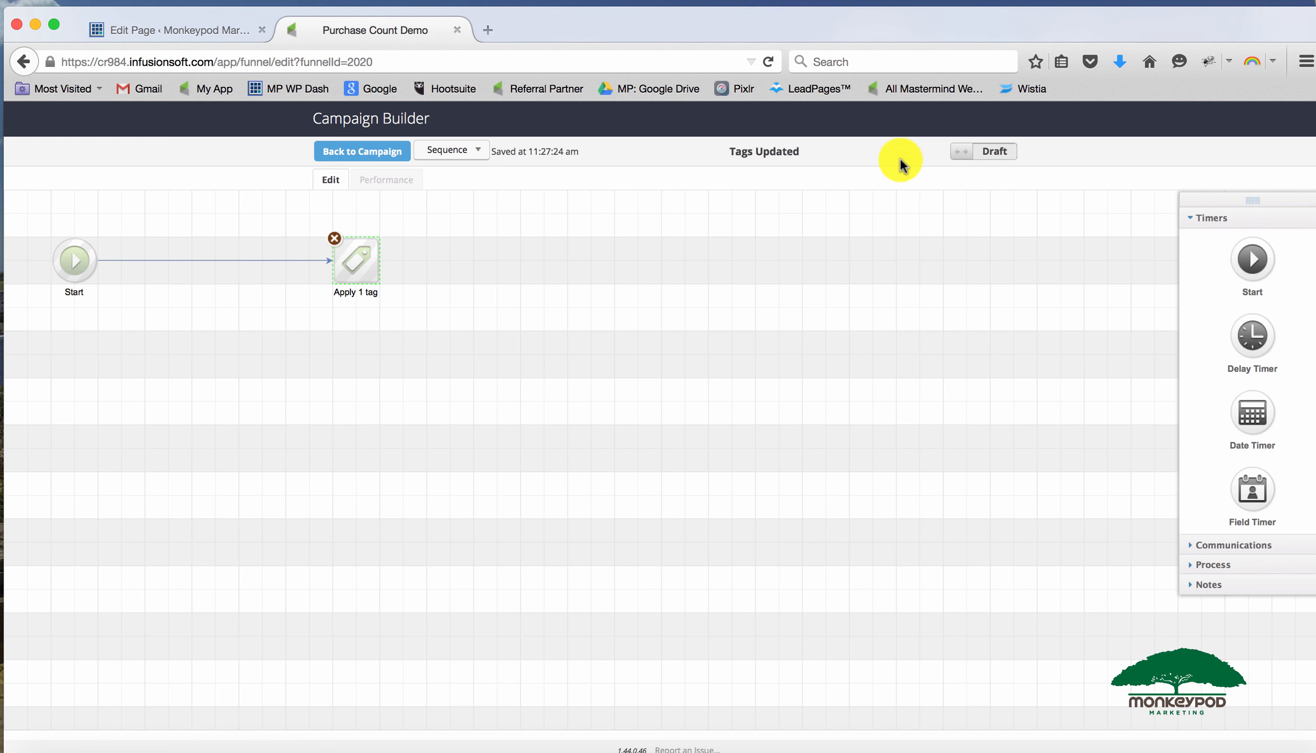
left_click(987, 152)
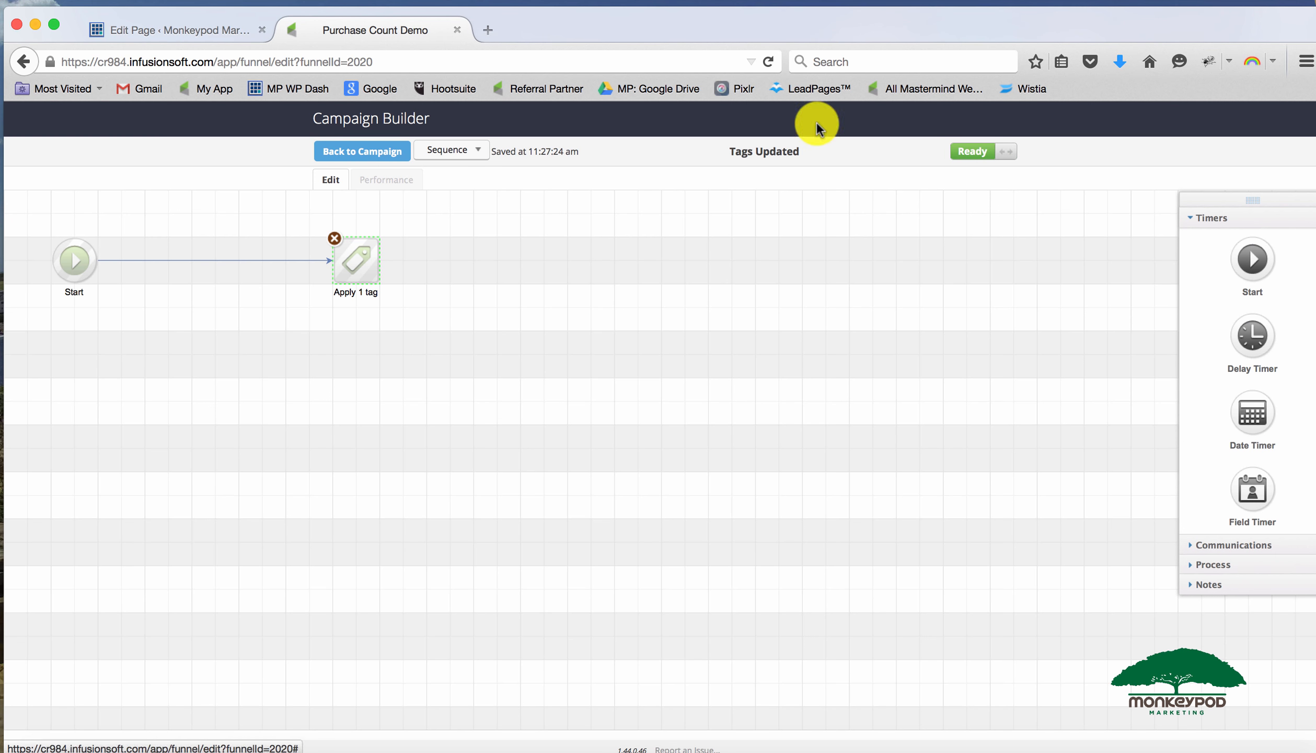
left_click(370, 152)
Save the final Tags Updated goal so it is achieved when "Purchase Tracker -> Purchase Tags Updated" is applied
double_click(929, 403)
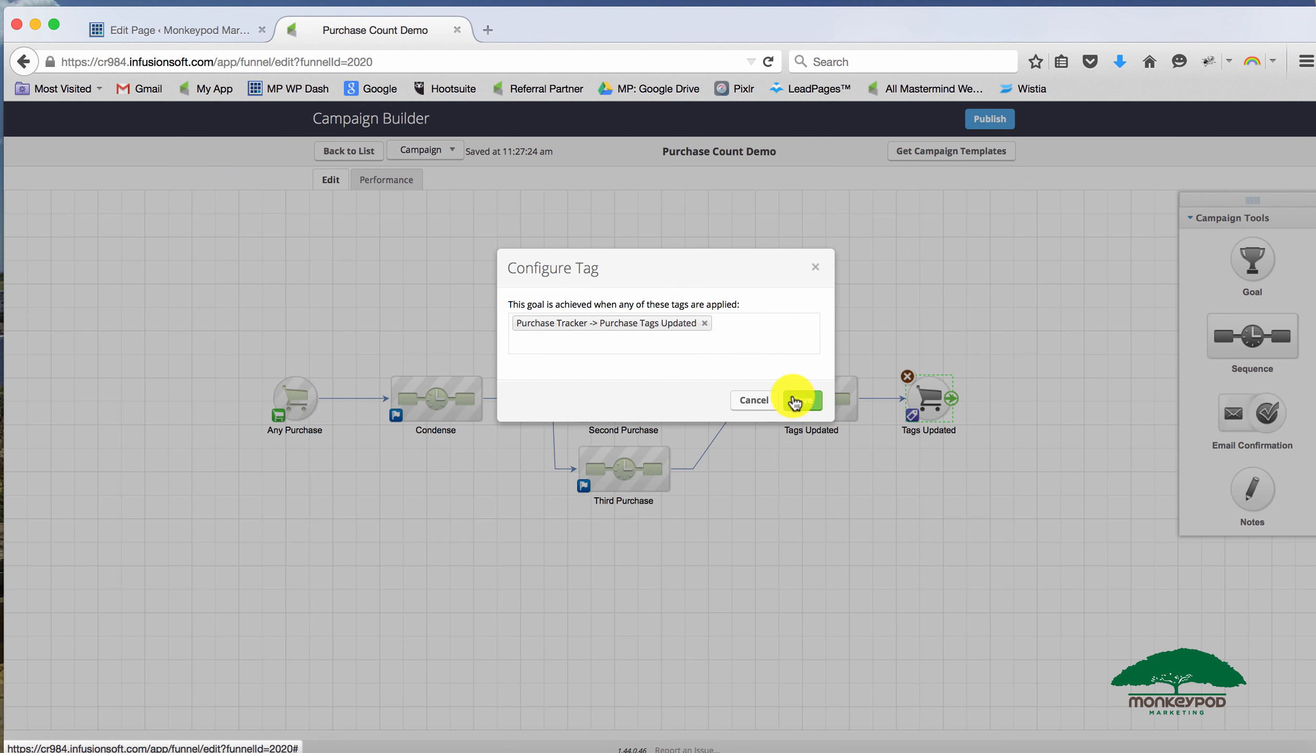
left_click(795, 398)
left_click(881, 493)
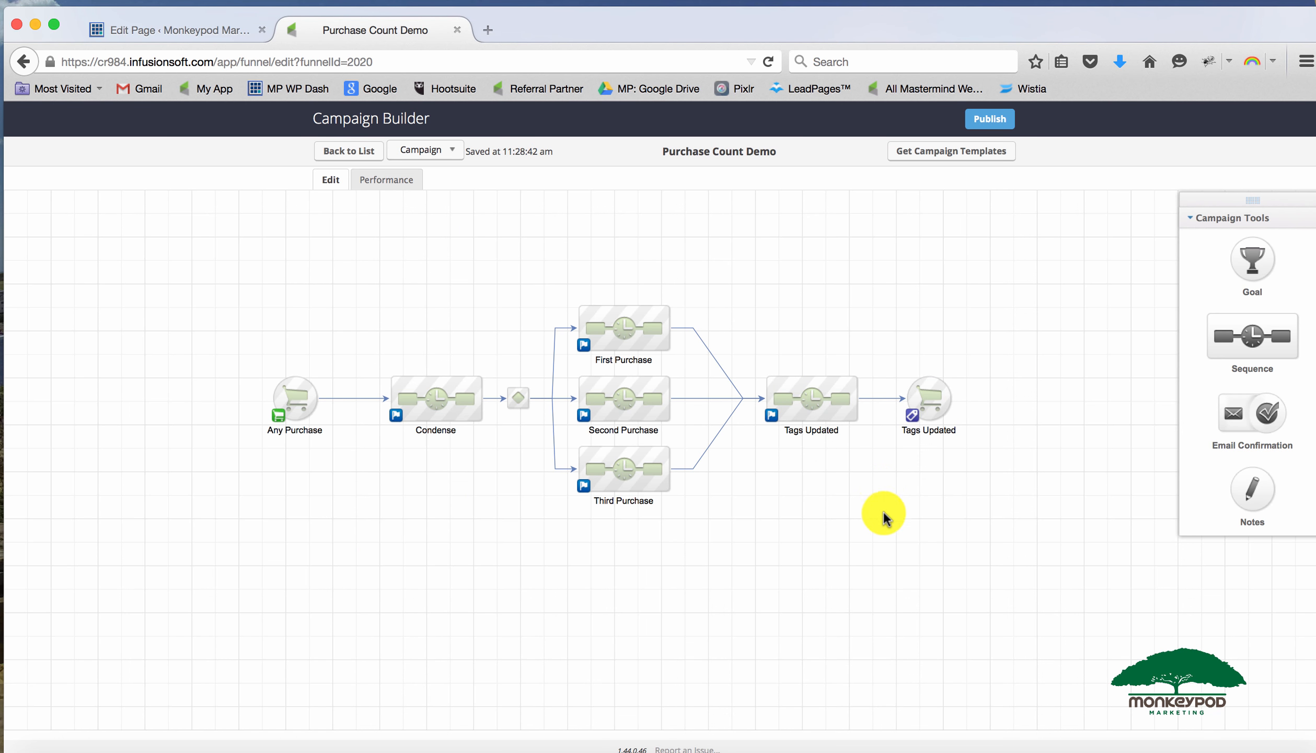
left_click_drag(559, 293, 693, 366)
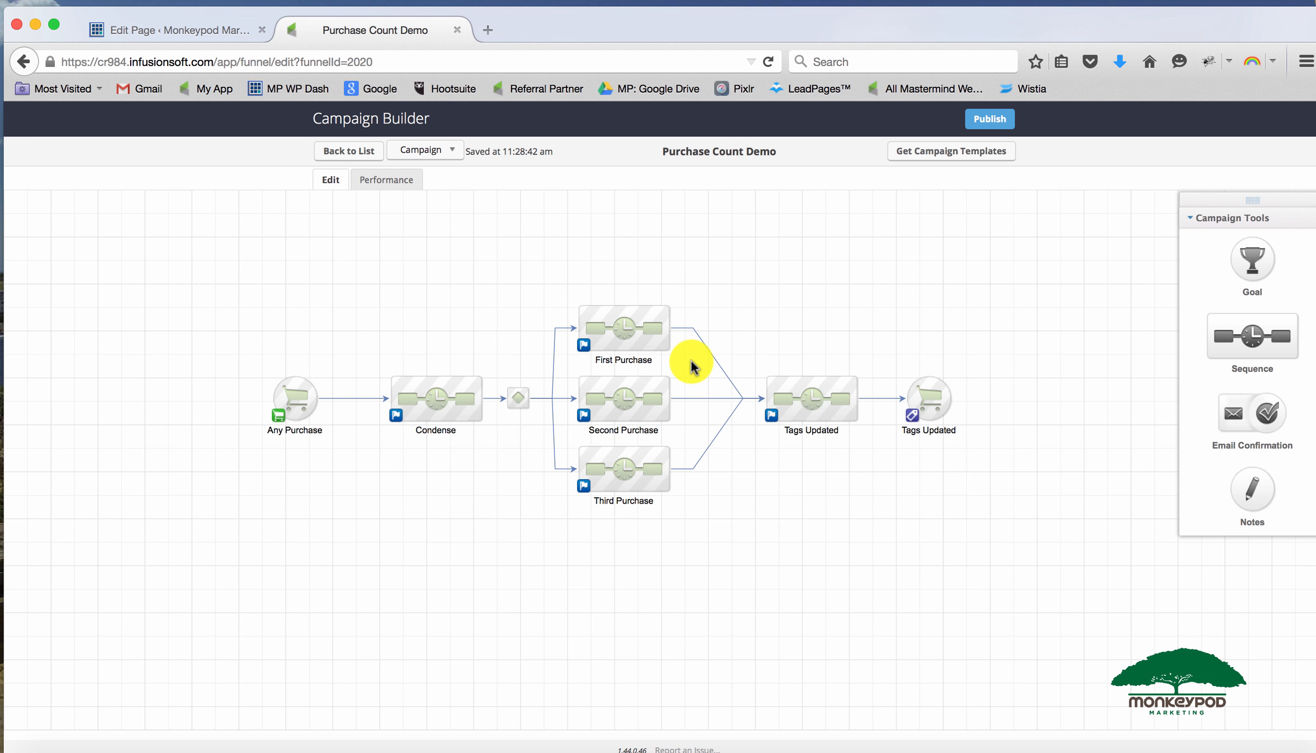
left_click_drag(694, 425, 580, 387)
left_click_drag(701, 533, 779, 584)
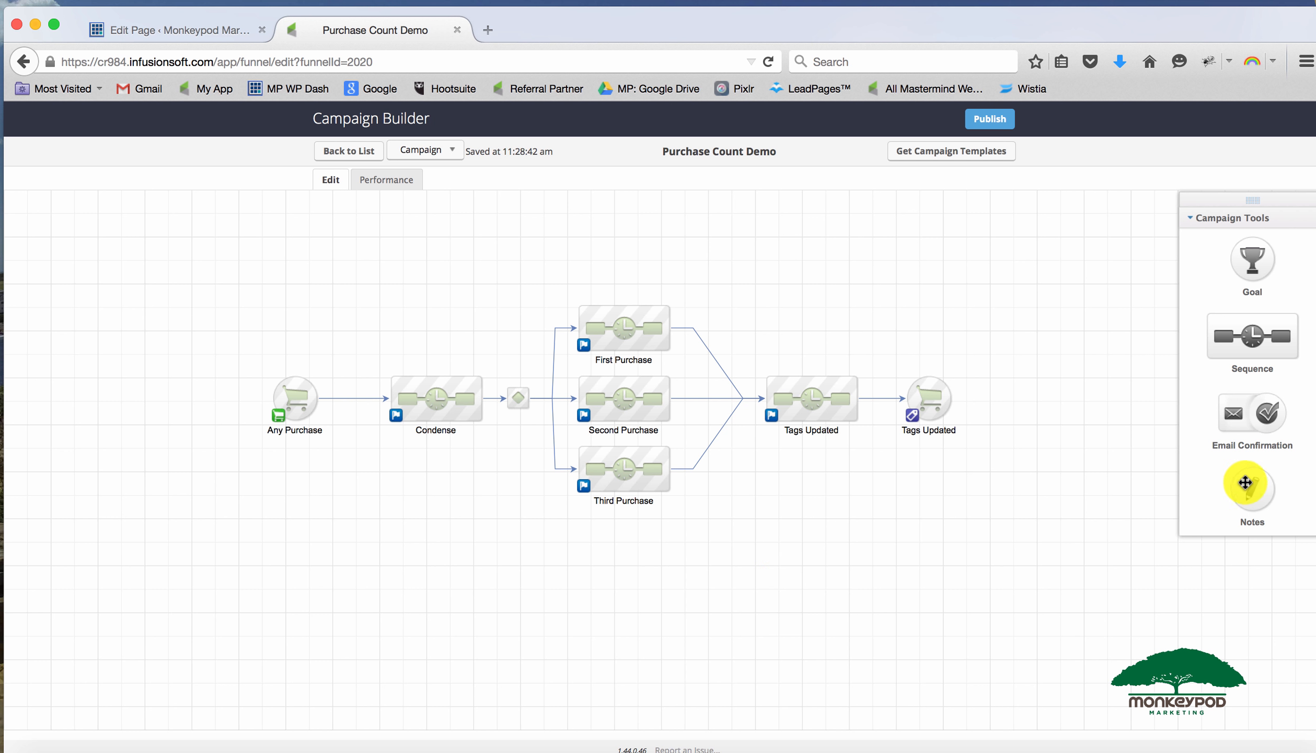
Add a note reading "Et cetera" to the canvas and centre it beneath the Third Purchase sequence
left_click_drag(1249, 491, 623, 518)
double_click(622, 541)
type("Et ")
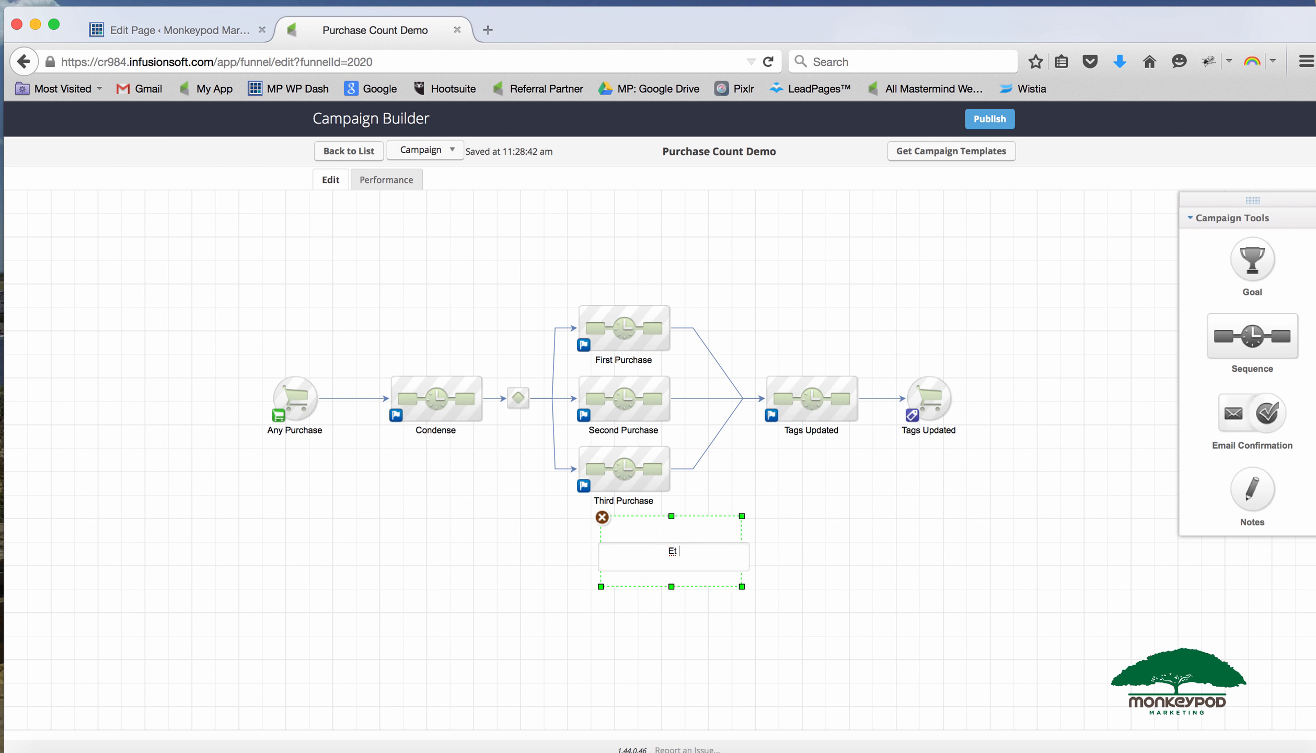
type("cetera")
left_click(674, 606)
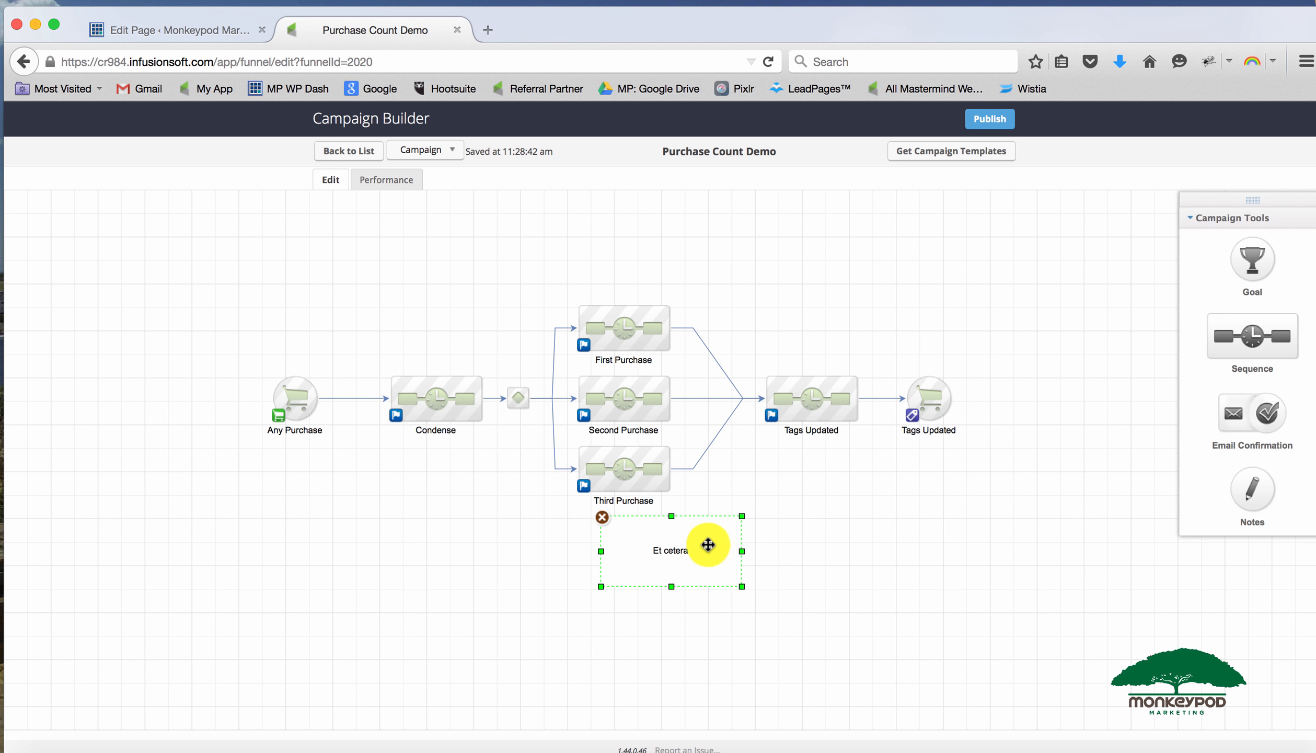
left_click_drag(708, 538, 679, 571)
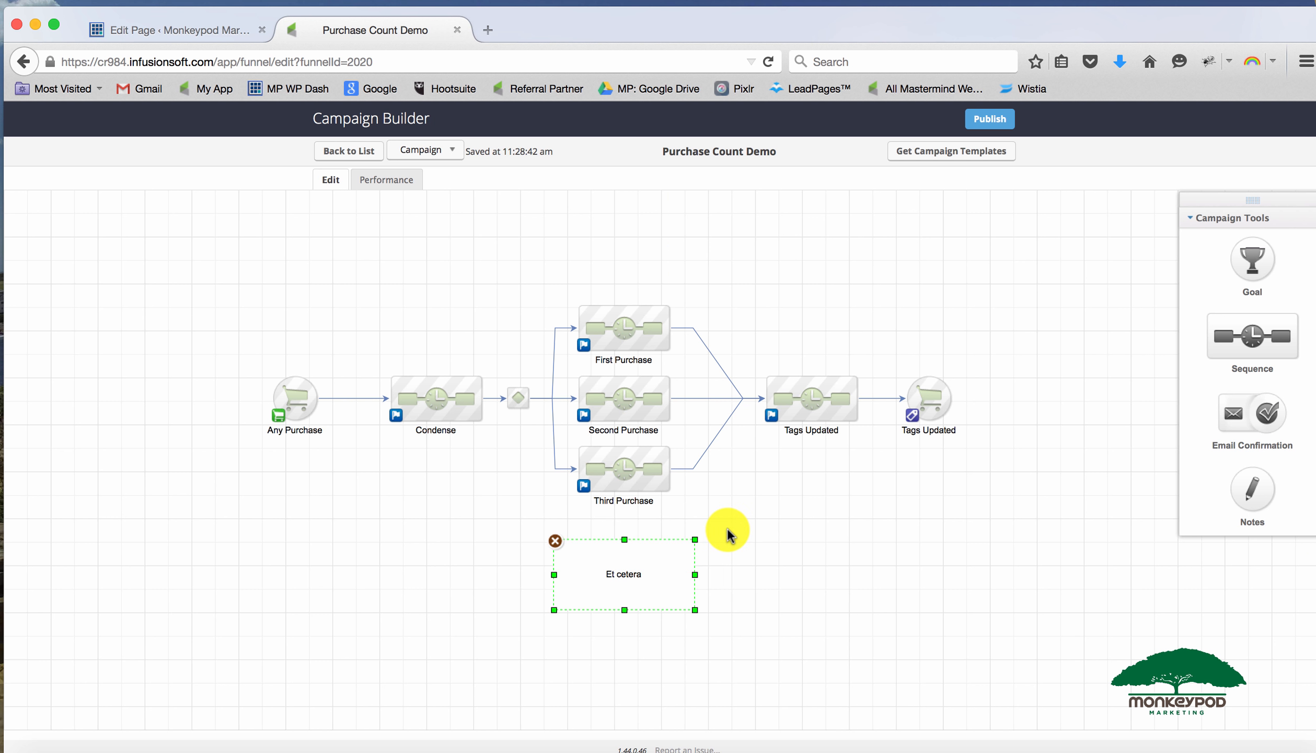
left_click(691, 524)
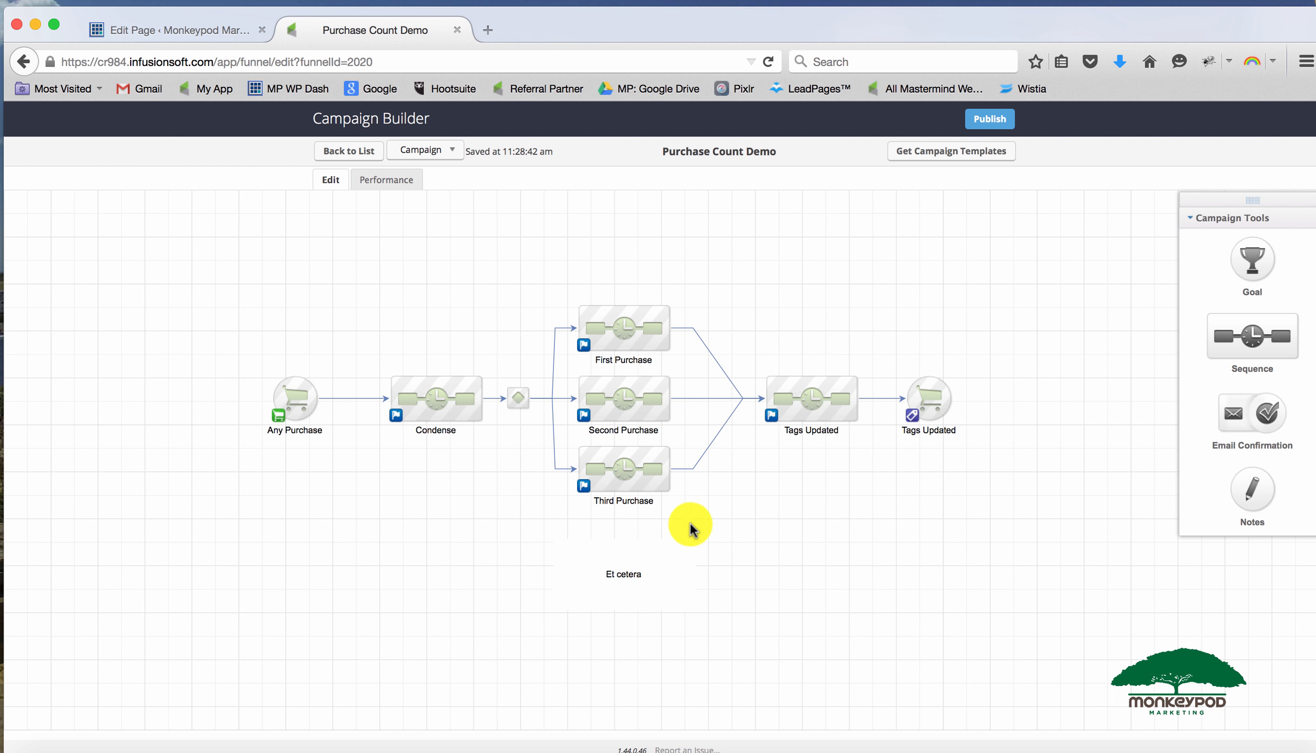
left_click_drag(691, 523, 721, 510)
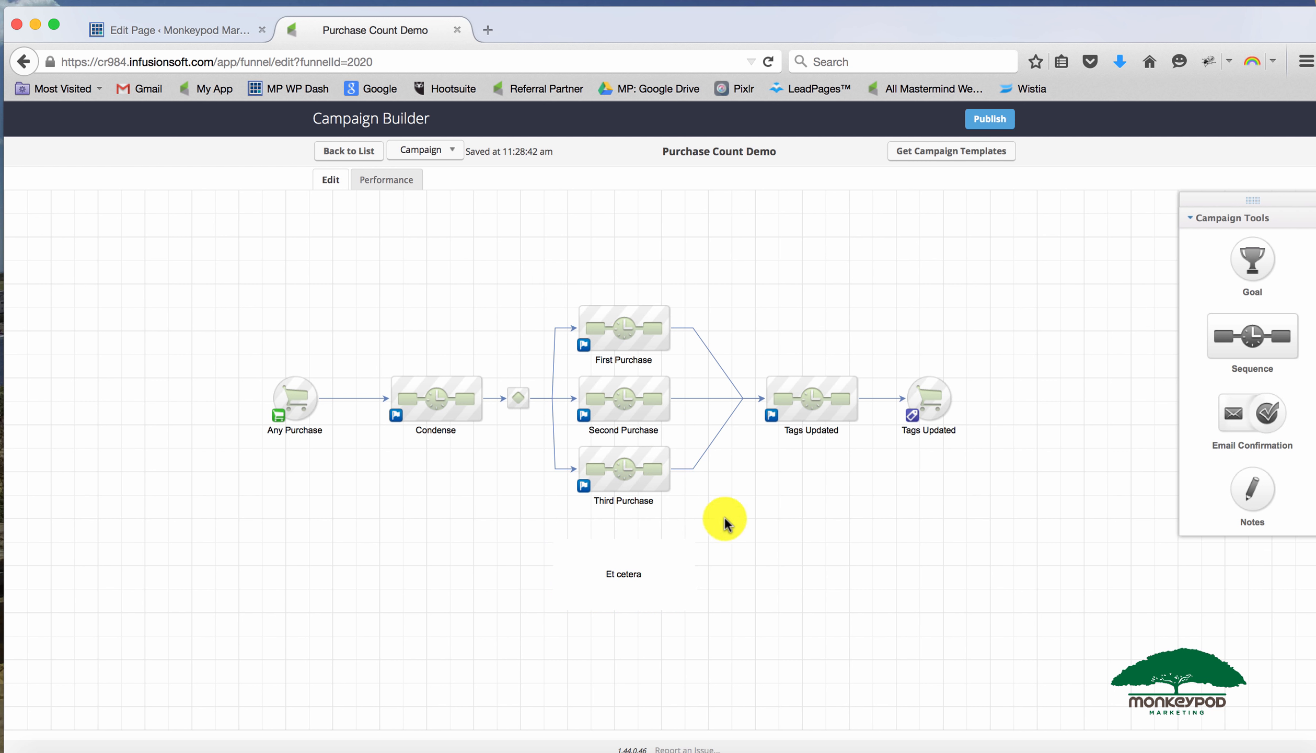
Move the Any Purchase goal up to make room below it, and delete the "Et cetera" note
left_click_drag(293, 393, 293, 345)
left_click(566, 548)
left_click(555, 542)
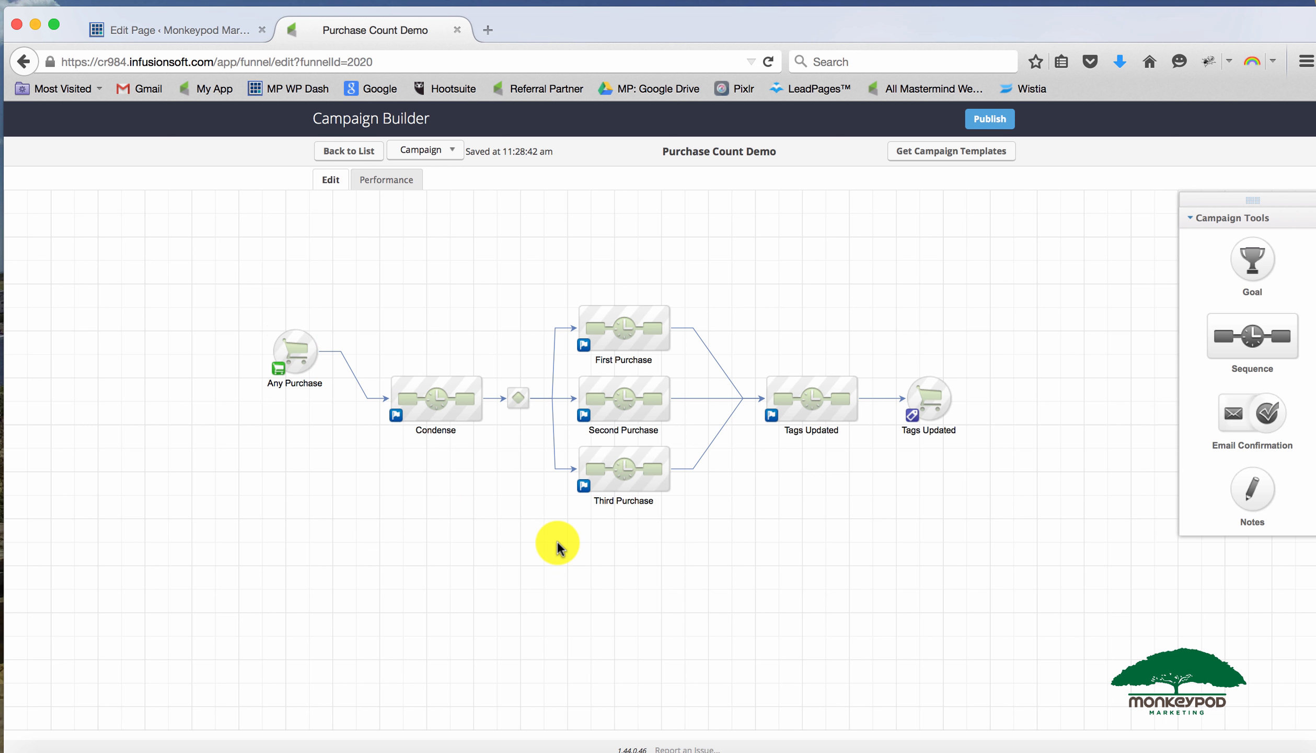
Add a "Closed Won" goal below Any Purchase, achieved when a user moves an opportunity, and connect it to the Condense sequence
left_click_drag(1251, 258, 298, 467)
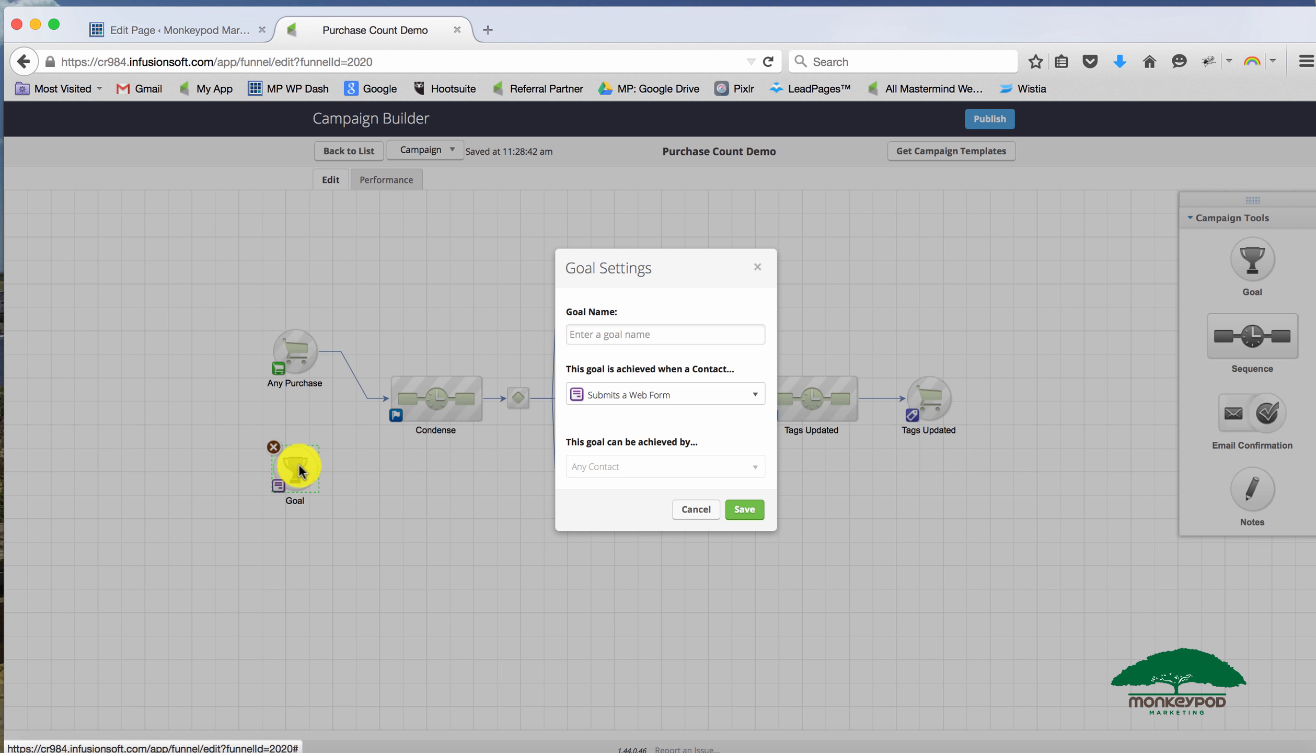
left_click(668, 396)
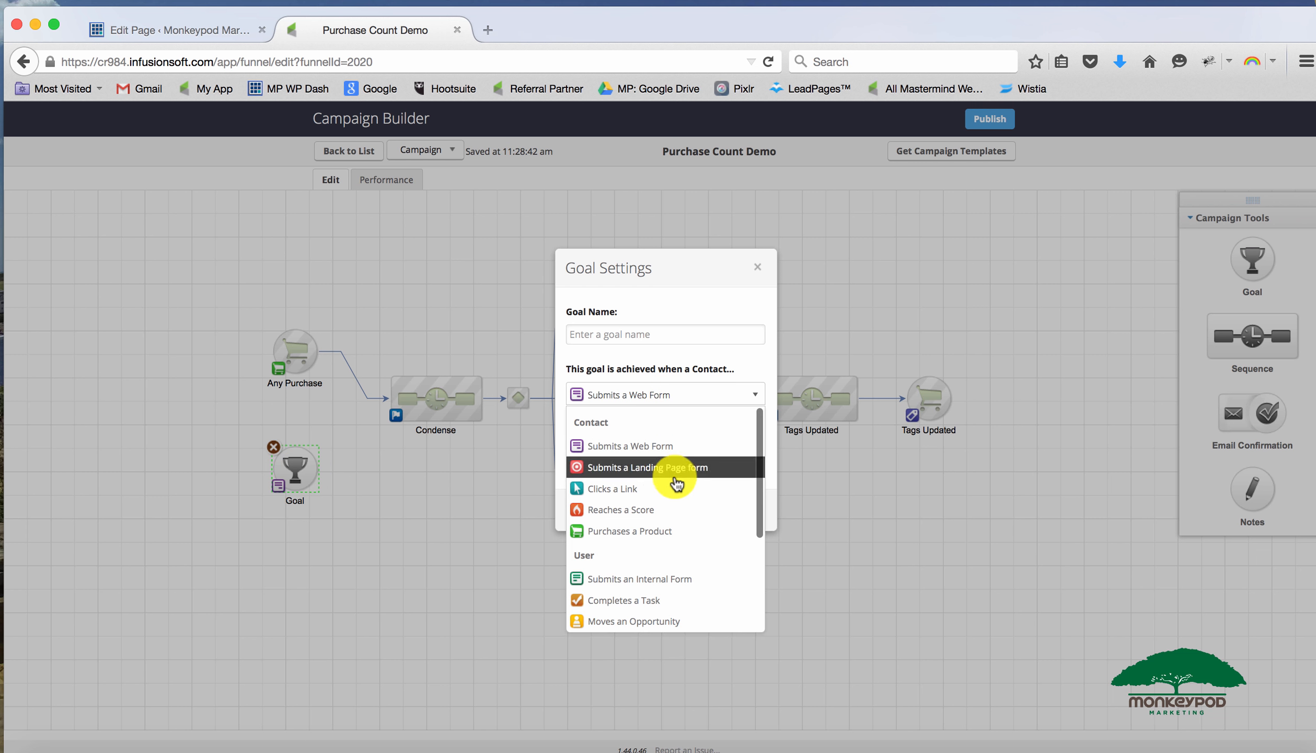
scroll(676, 488, "down", 2)
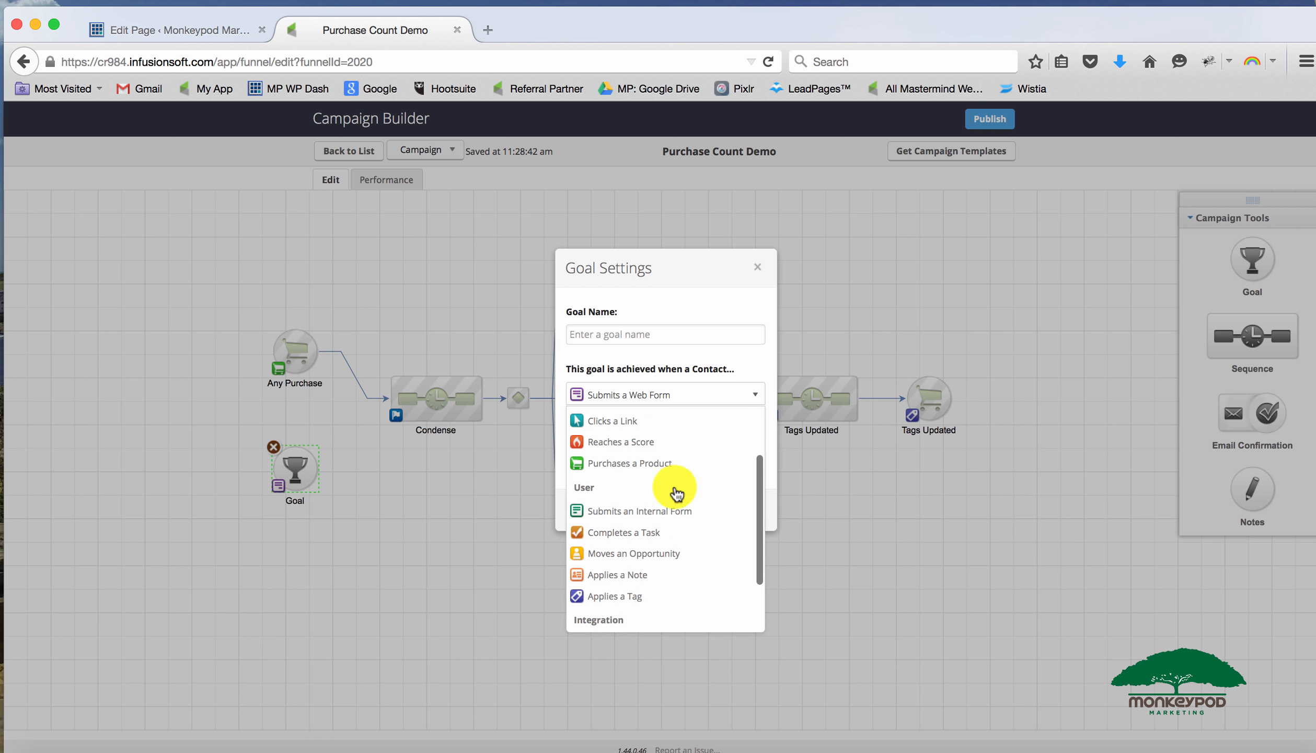
left_click(687, 556)
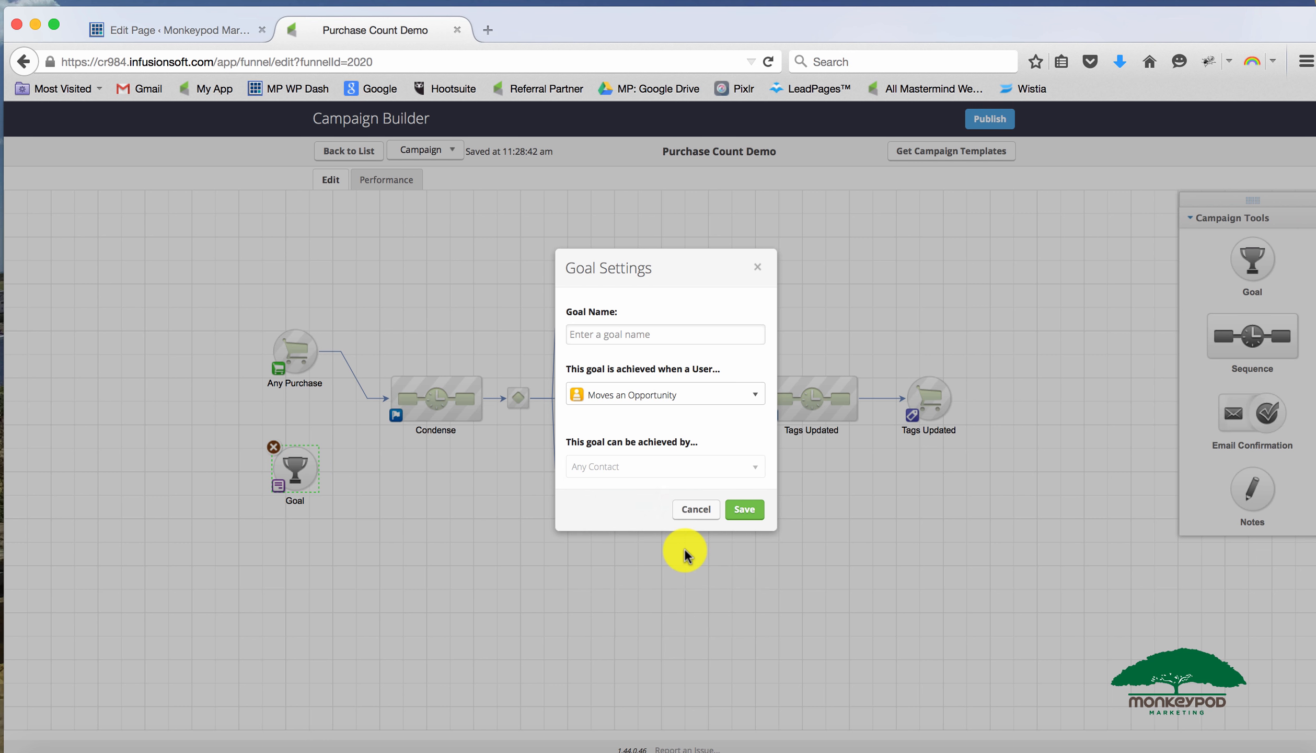
left_click(679, 336)
type("Won")
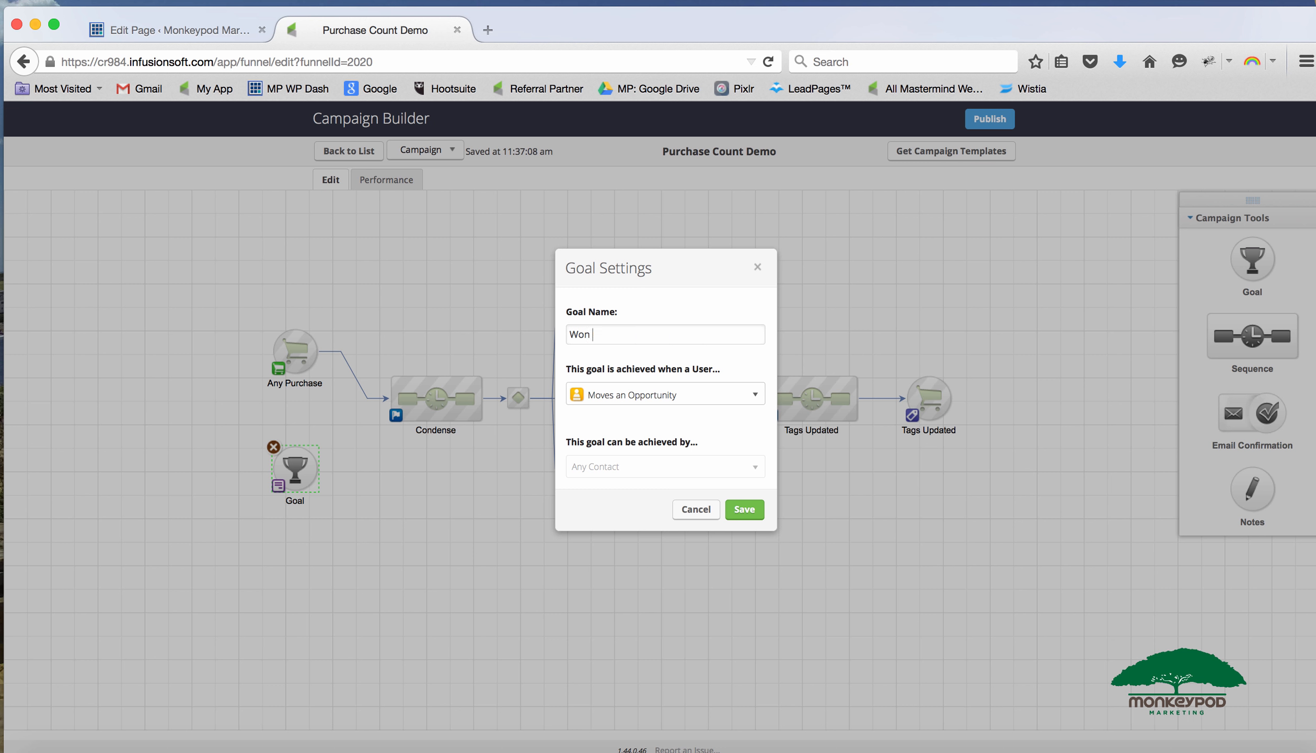
type("on")
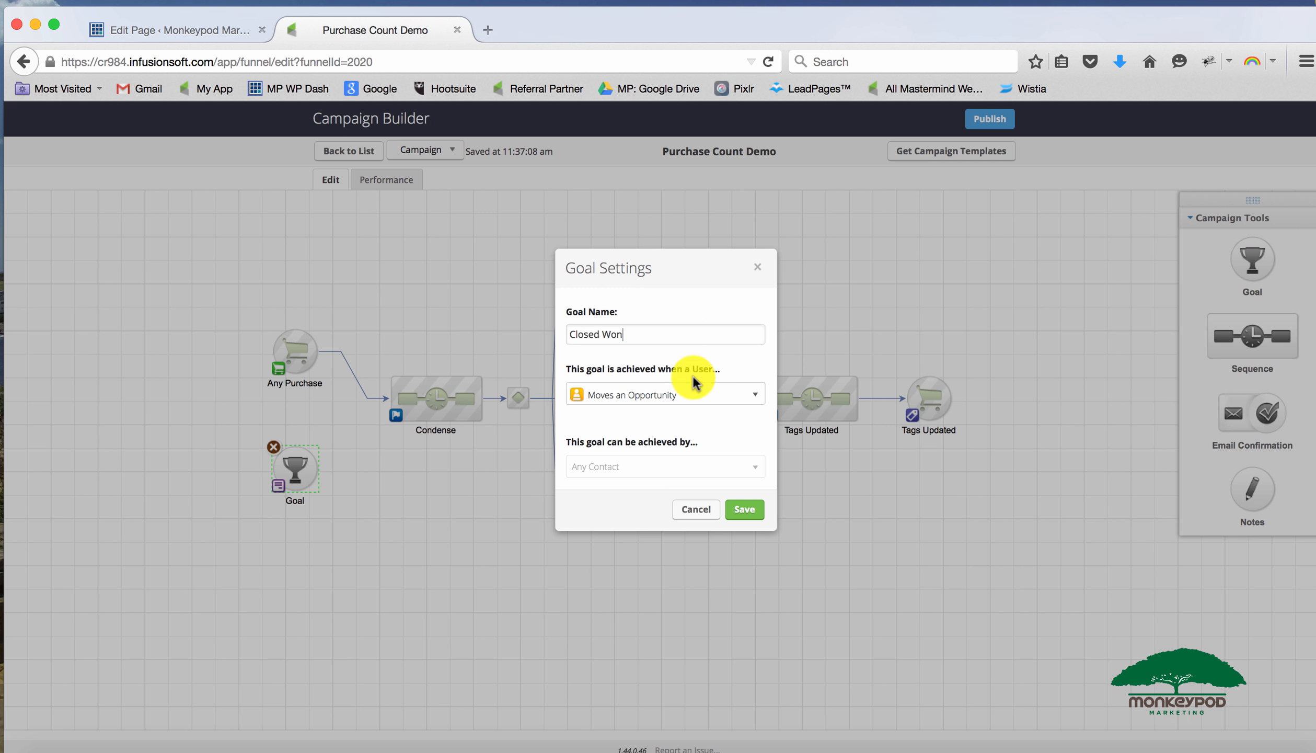
left_click(742, 507)
left_click_drag(316, 468, 413, 395)
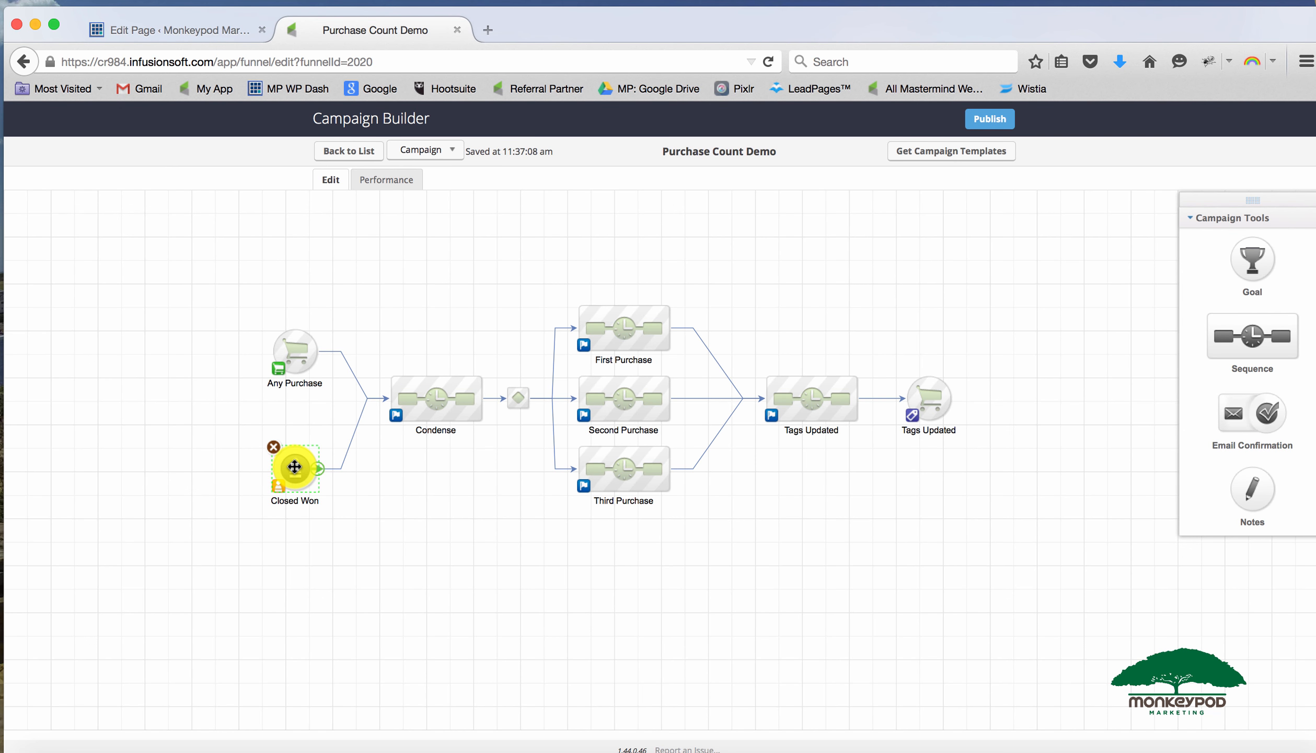
Configure the Closed Won goal to trigger when an opportunity moves into the Won stage, and save it
double_click(278, 462)
left_click(614, 426)
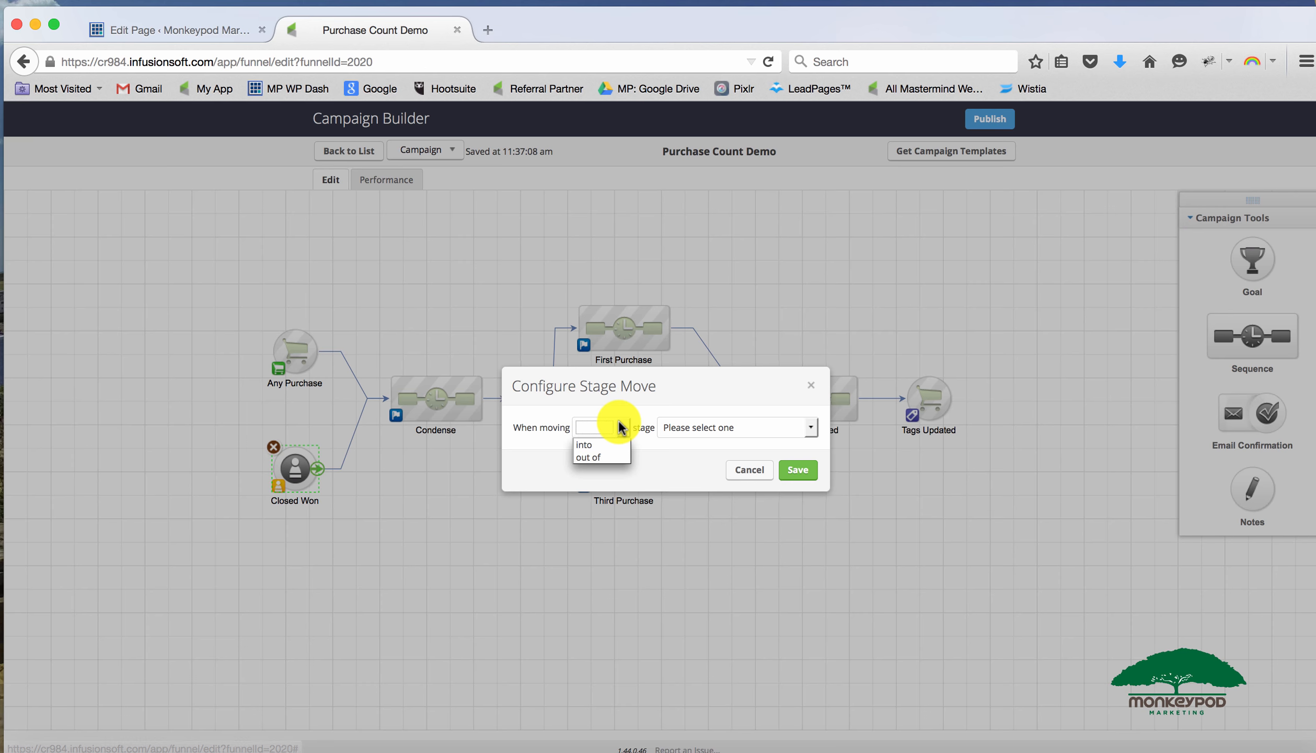
left_click(617, 441)
left_click(675, 429)
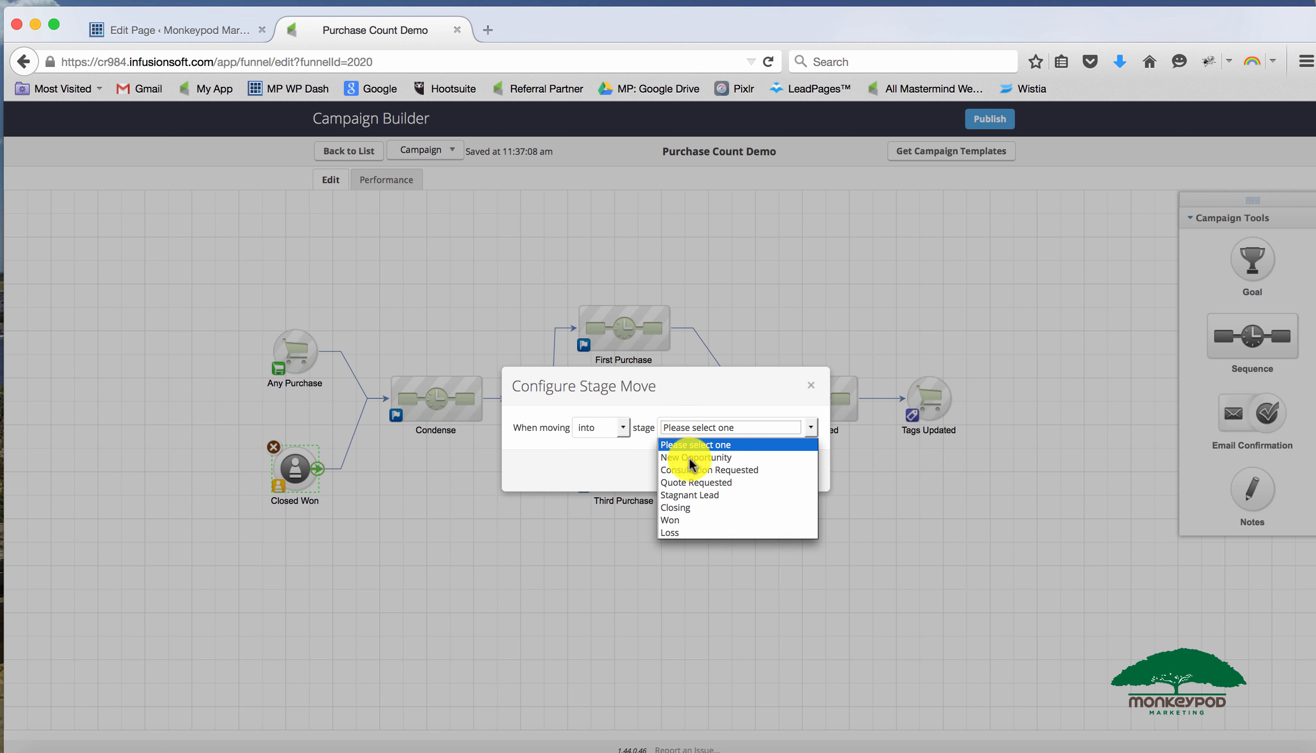
left_click(700, 519)
left_click(797, 478)
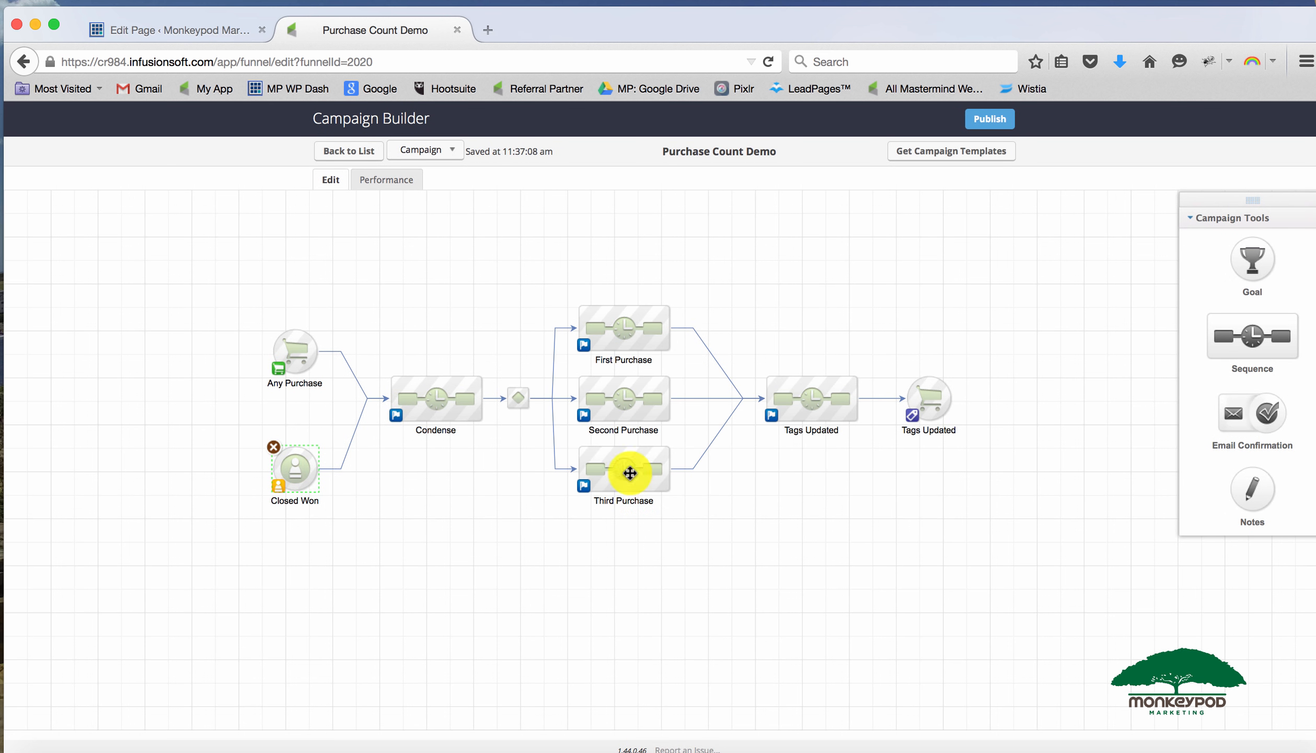
Move the Closed Won goal up slightly, closer beneath the Any Purchase goal
left_click_drag(248, 307, 333, 400)
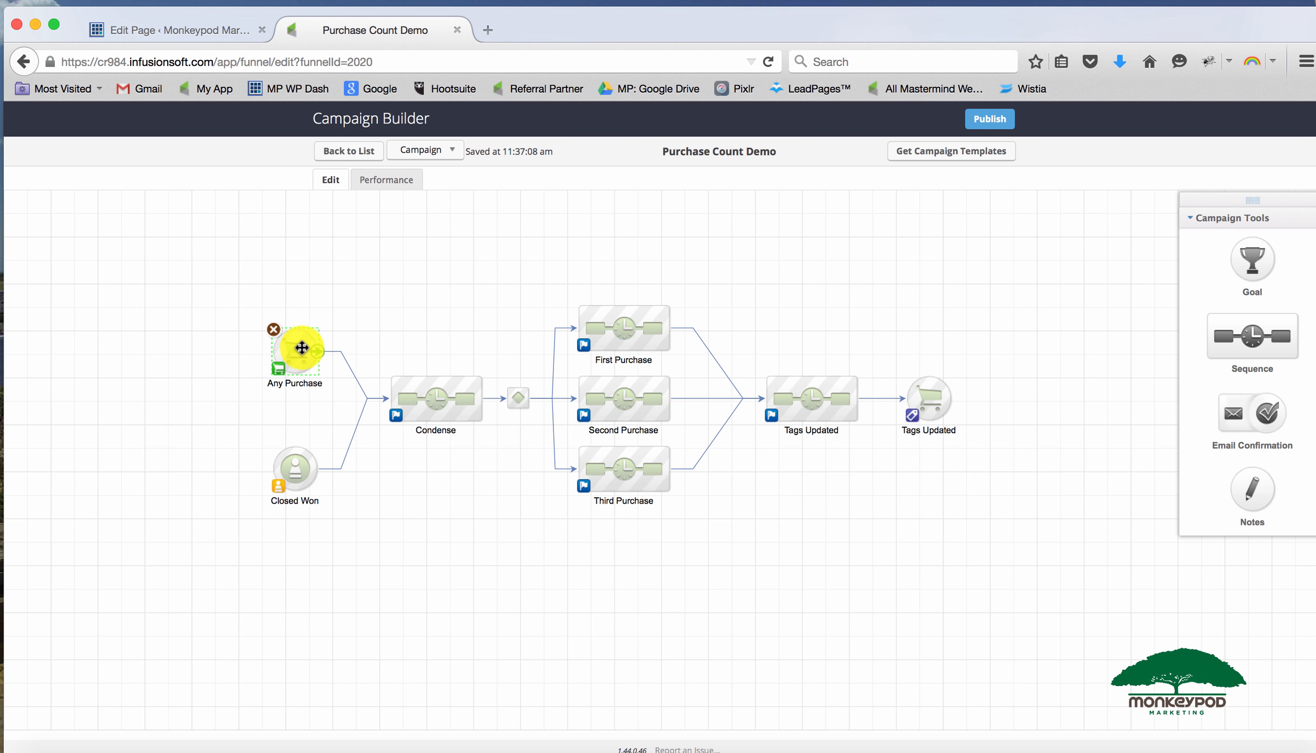
mouse_move(306, 467)
left_mouse_down()
mouse_move(285, 455)
mouse_move(294, 448)
left_mouse_up()
left_click_drag(331, 497, 232, 421)
left_click(291, 443)
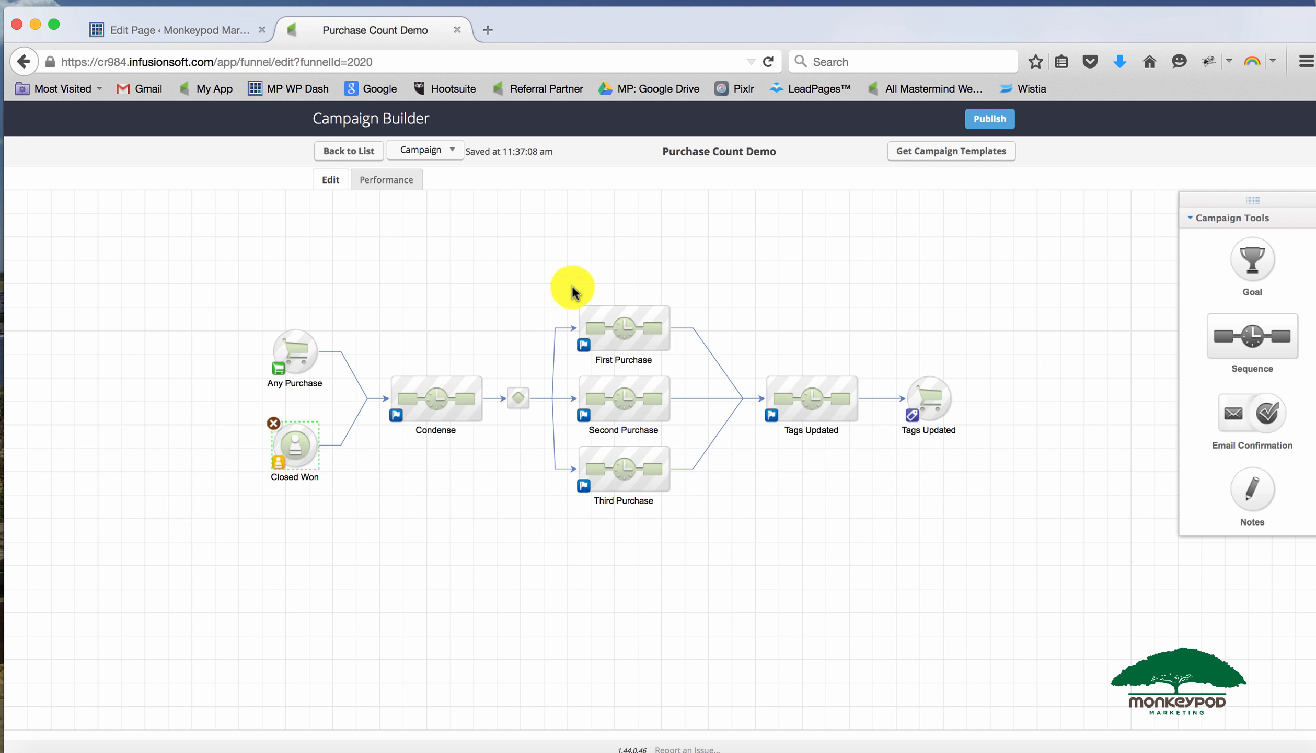
left_click(575, 563)
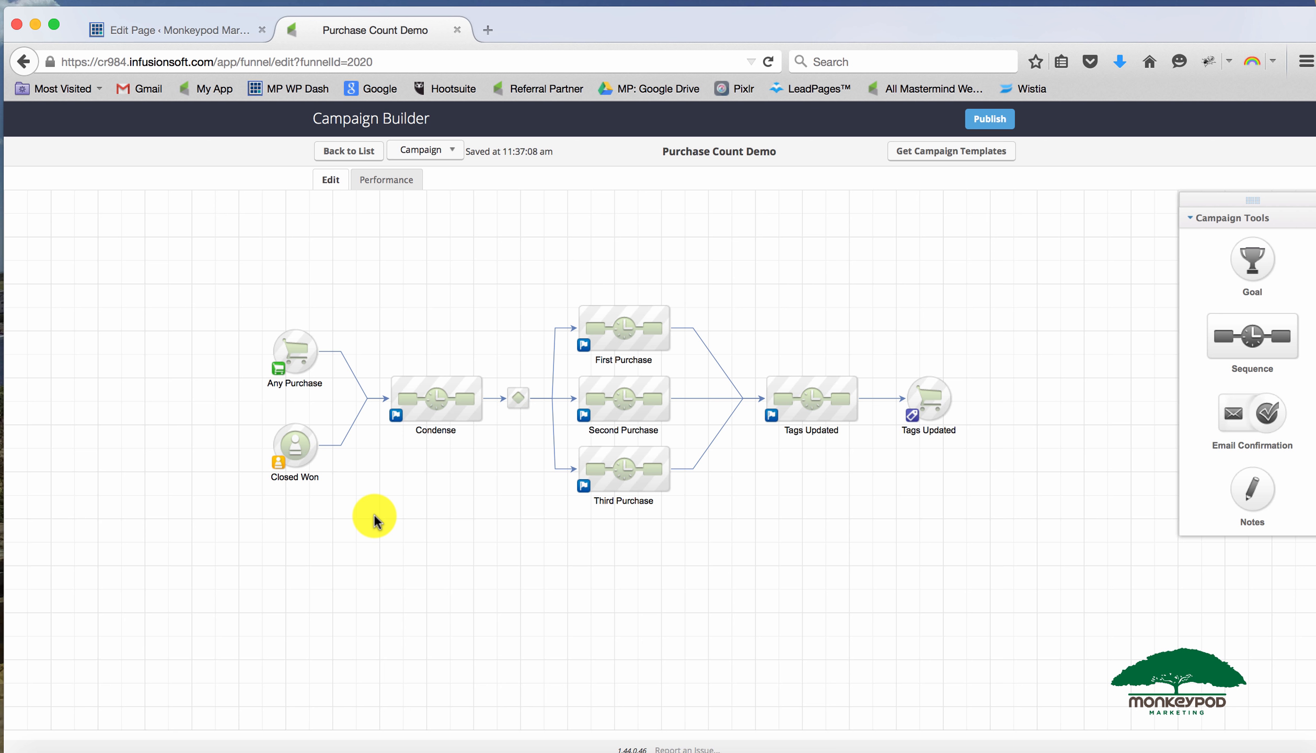
Add a goal named "Purchase Took Place" before the existing goals, achieved when a user applies a note, and save it
left_click_drag(1254, 256, 191, 400)
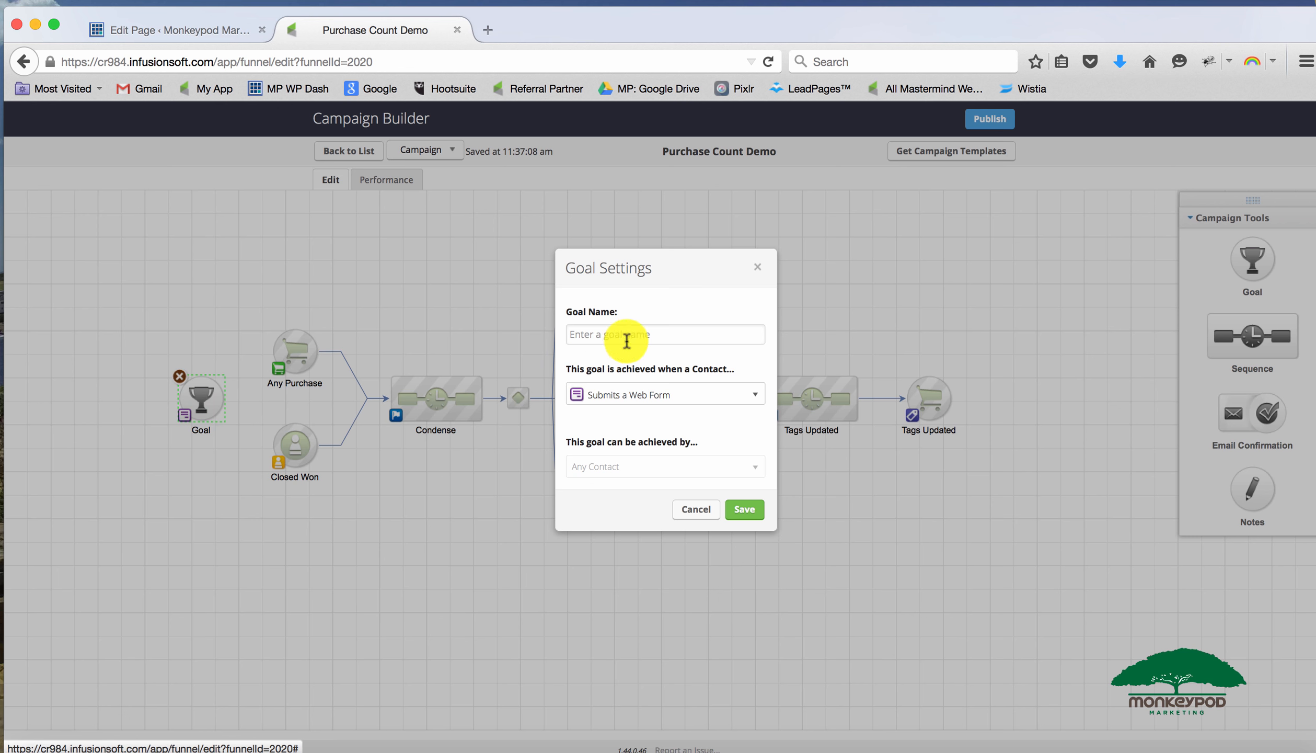
left_click(644, 334)
type("Purchase")
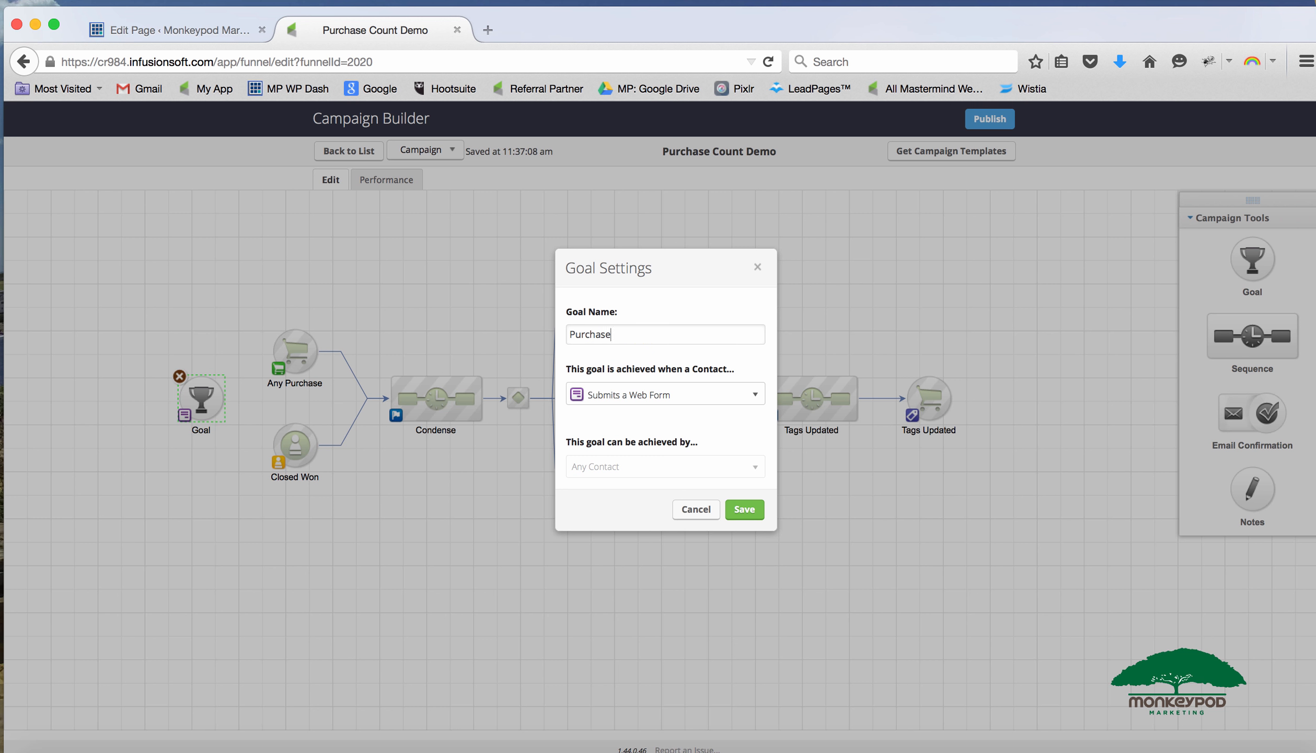
type(" Took Place")
left_click(698, 396)
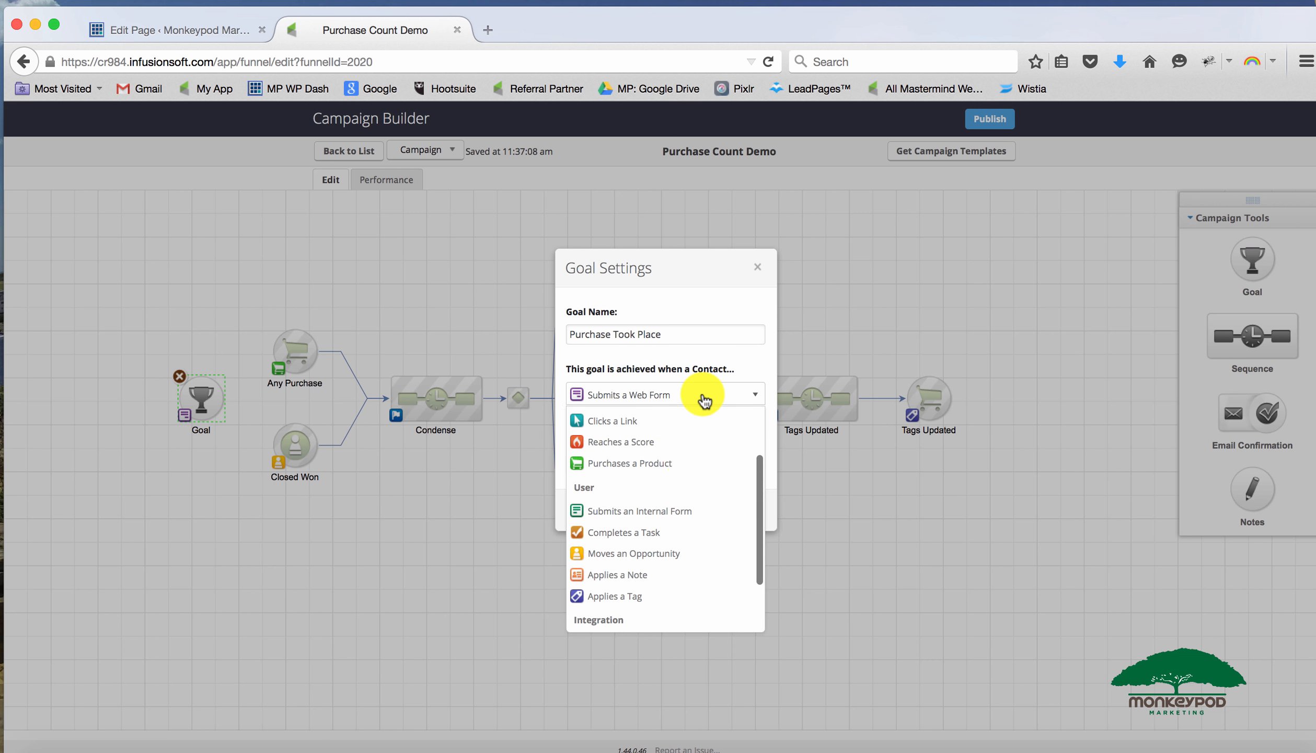
left_click(669, 575)
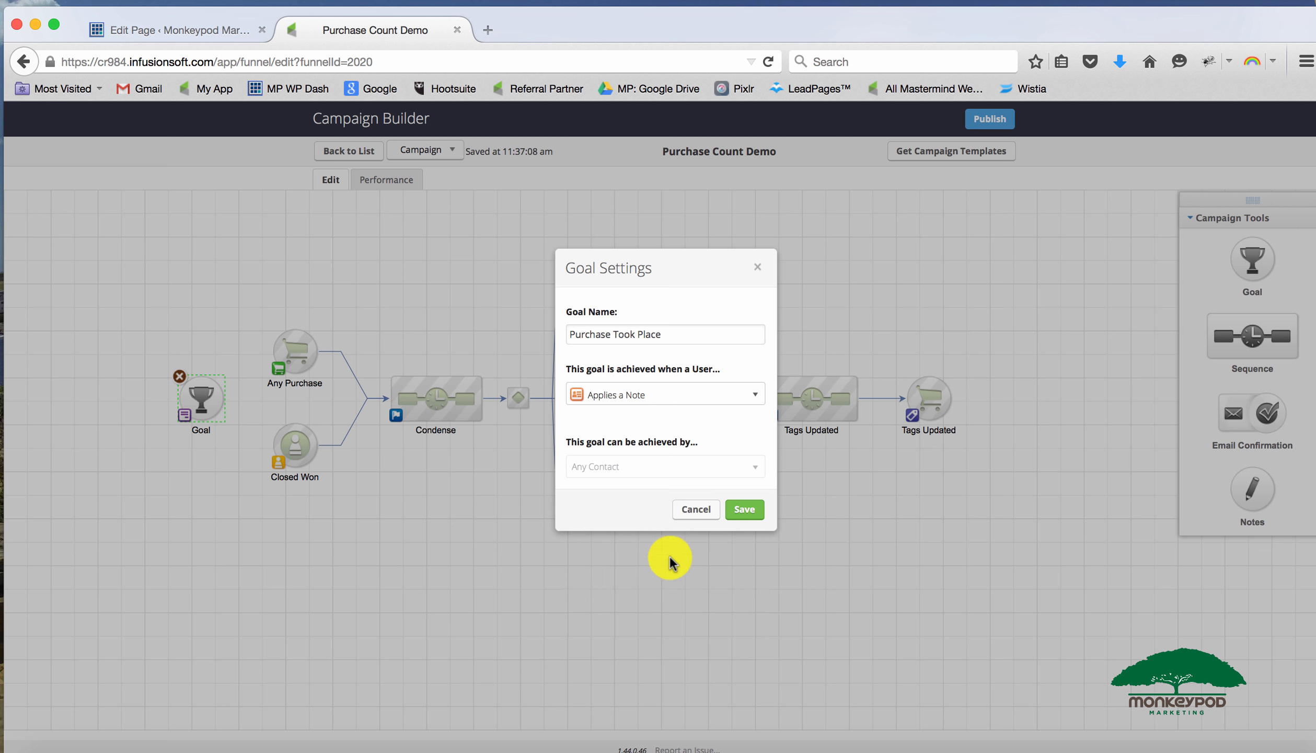
left_click(742, 510)
Delete the Closed Won goal and put Purchase Took Place in its spot, connected to the Condense sequence
left_click(294, 444)
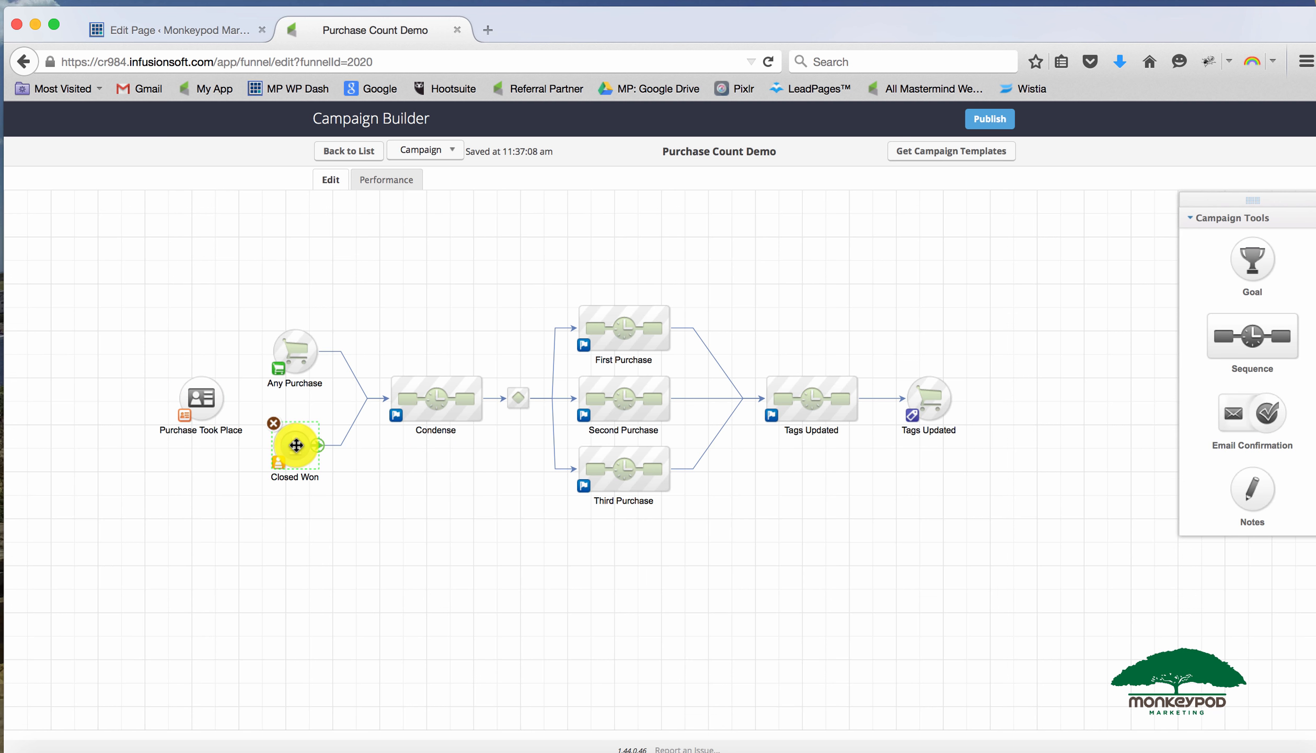
left_click(273, 424)
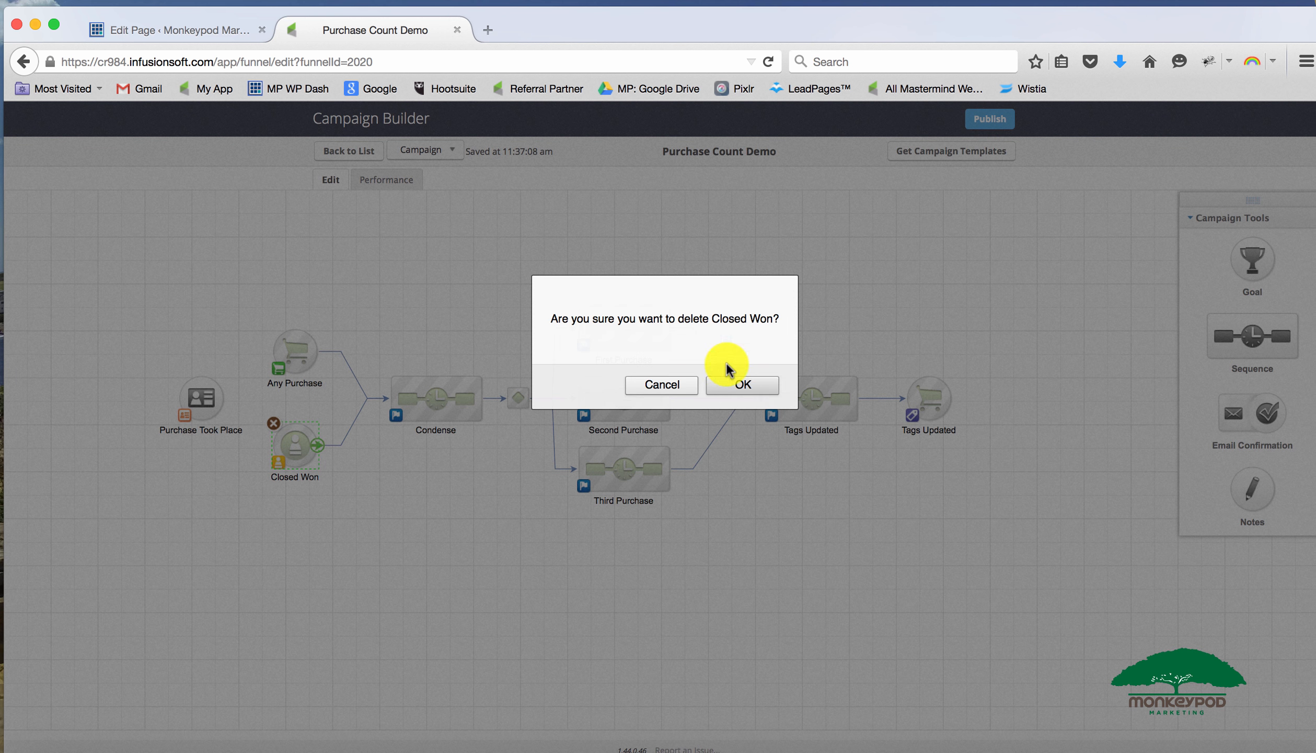
left_click(747, 386)
left_click_drag(197, 390, 418, 400)
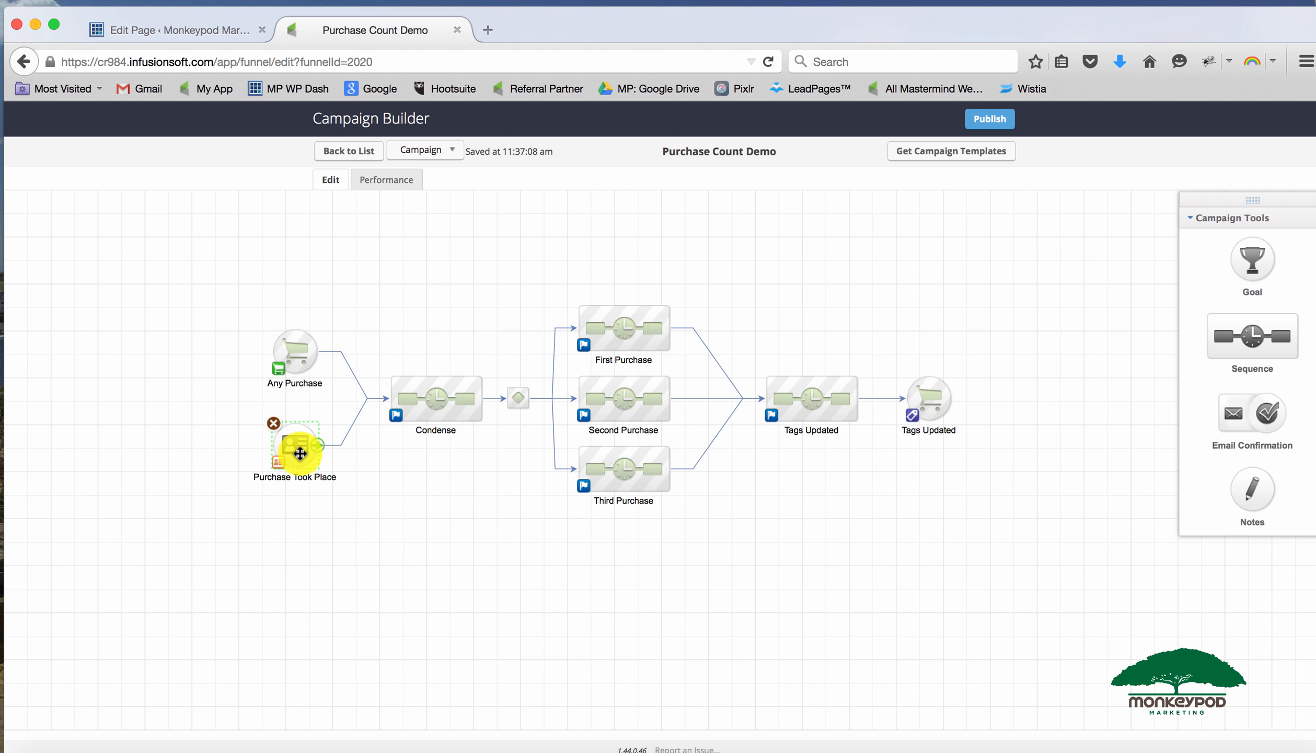
Configure the Purchase Took Place note with action type Other and title "Purchase Happened Offline", mark it Ready and return to the campaign
double_click(299, 453)
left_click(476, 215)
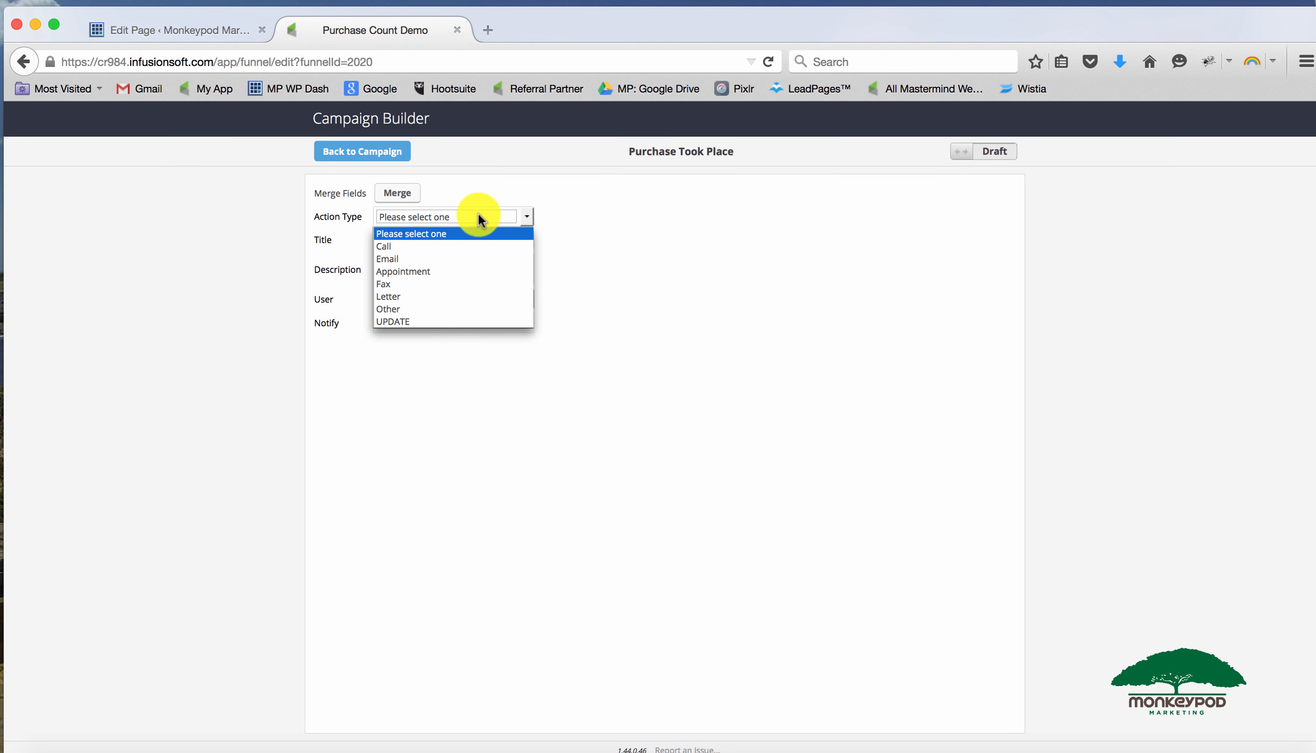
left_click(470, 309)
type("Purchase Happened Offline")
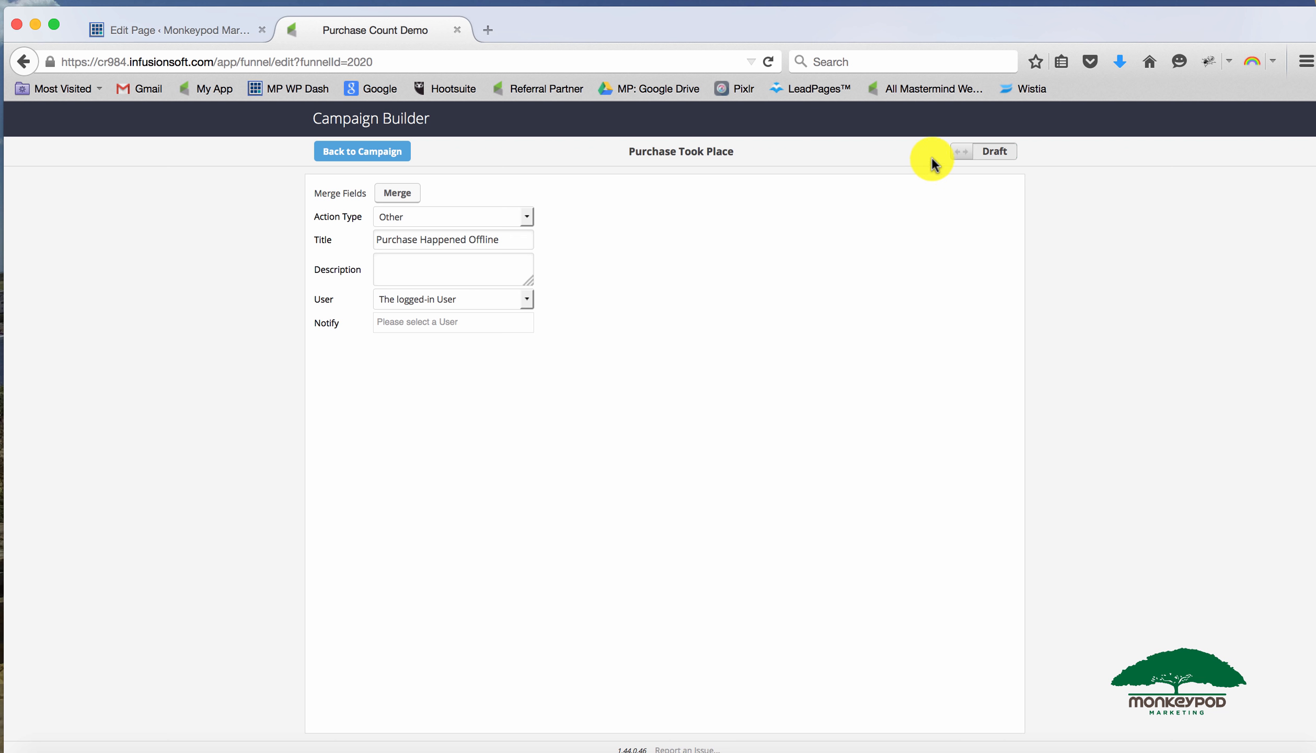
left_click(962, 155)
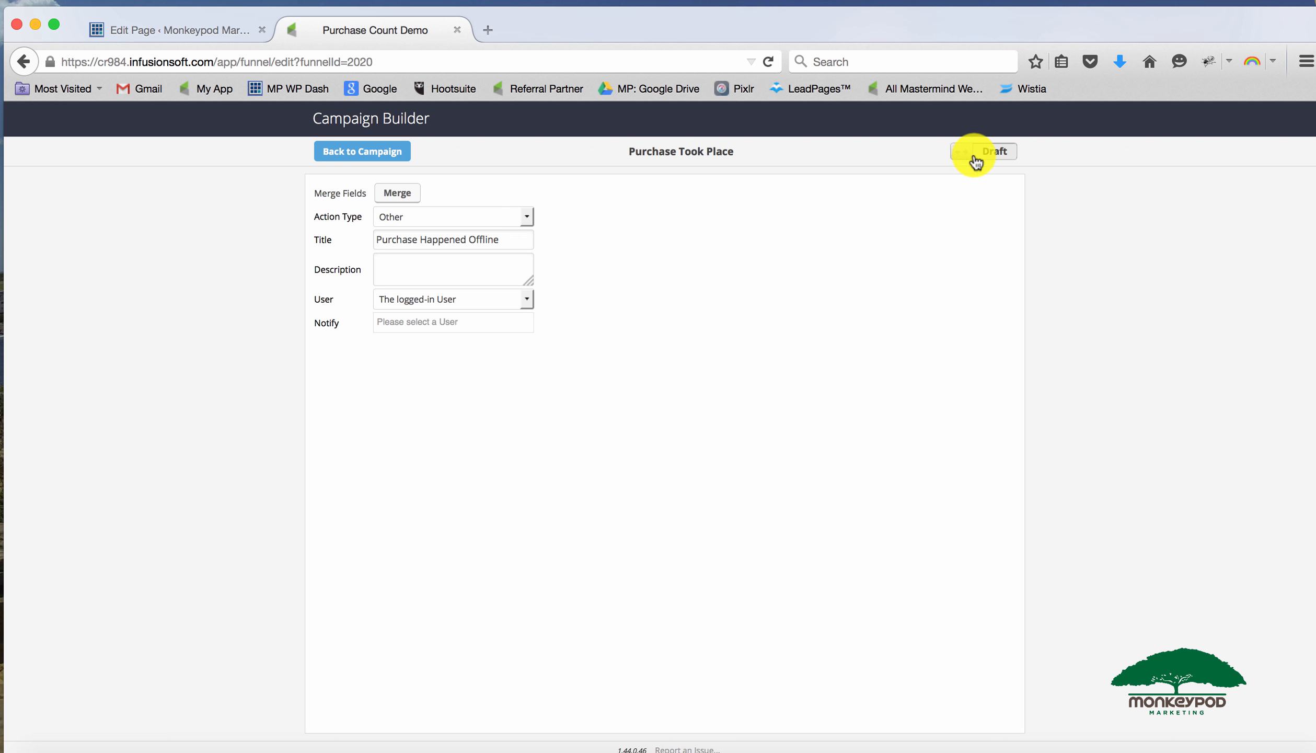
left_click(379, 159)
left_click_drag(351, 508, 241, 413)
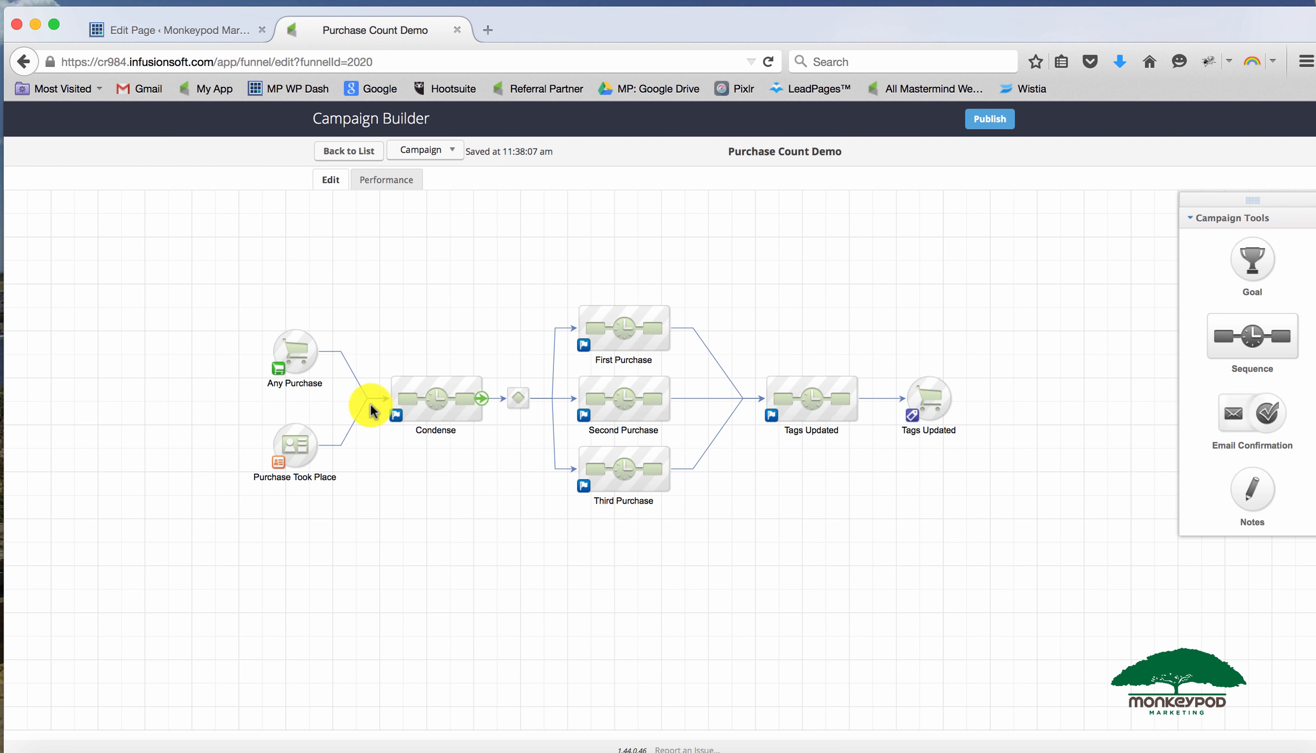
Examine the achievement methods offered for the Any Purchase goal, including the integration options, and keep Purchases a Product
double_click(282, 379)
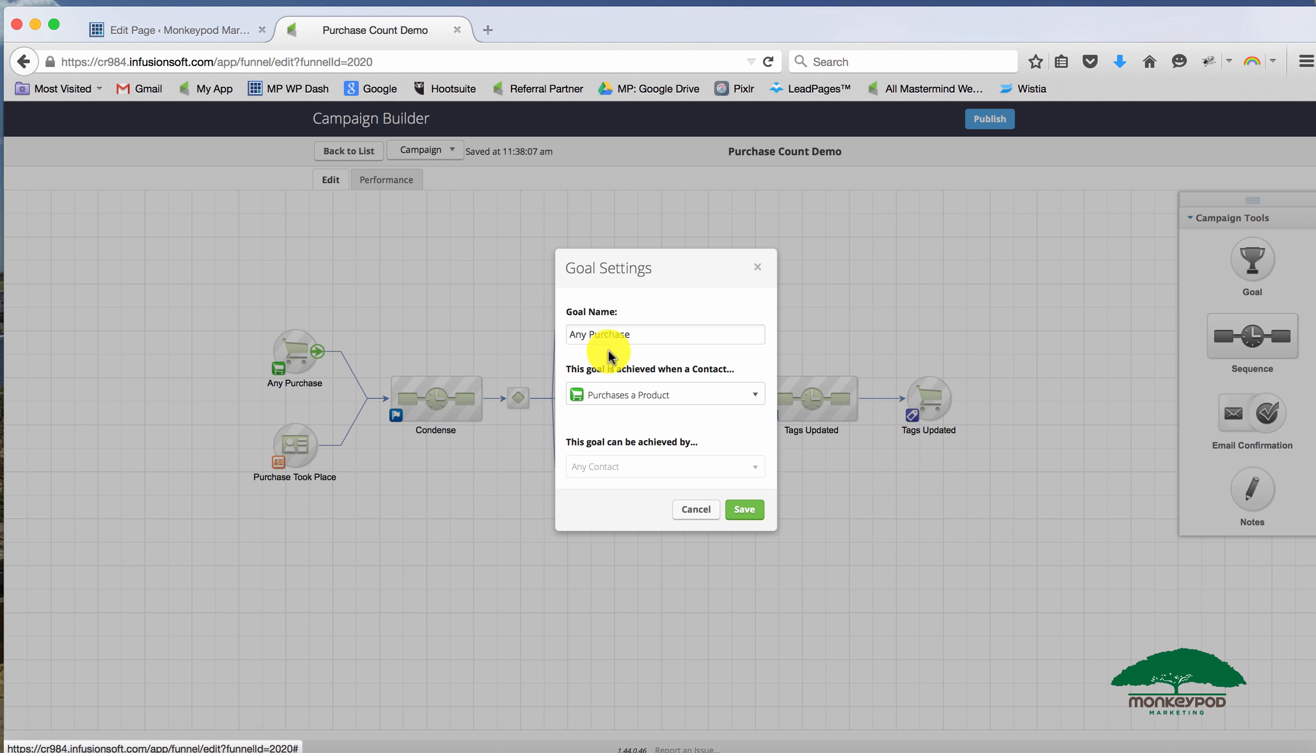
left_click(690, 396)
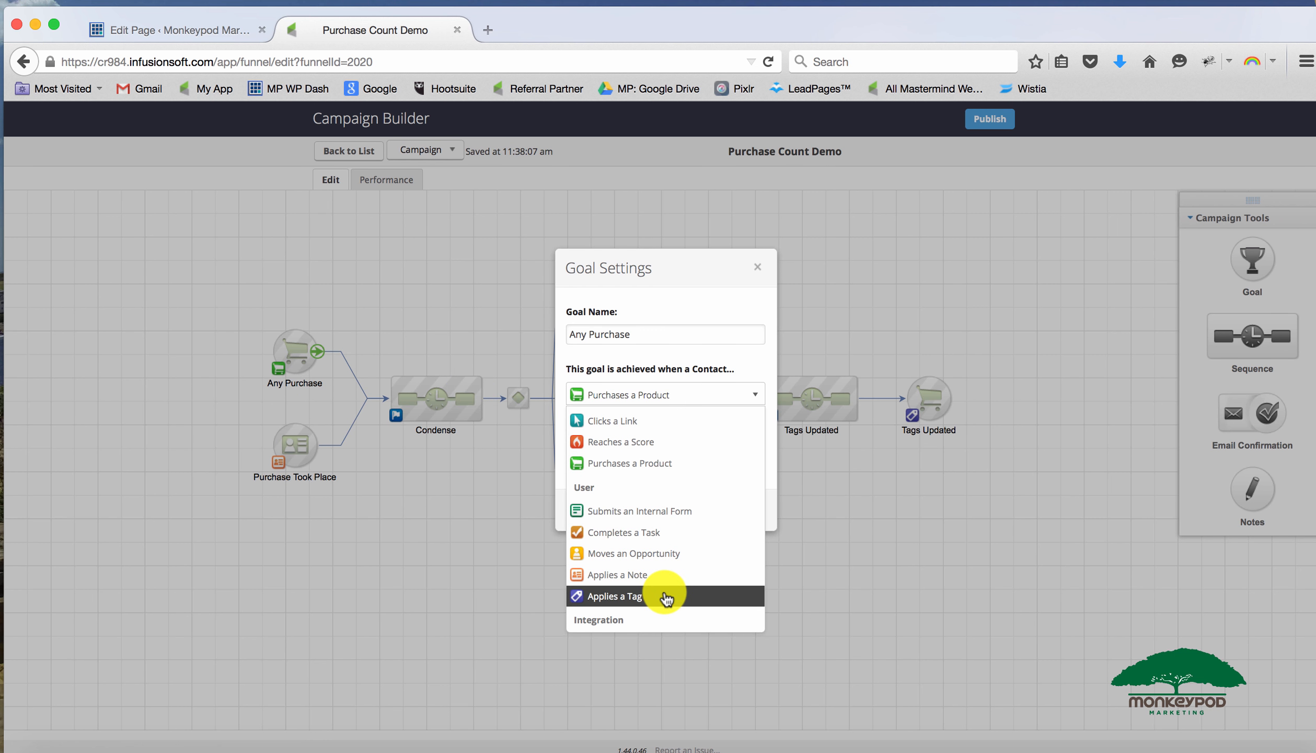
scroll(666, 597, "down", 3)
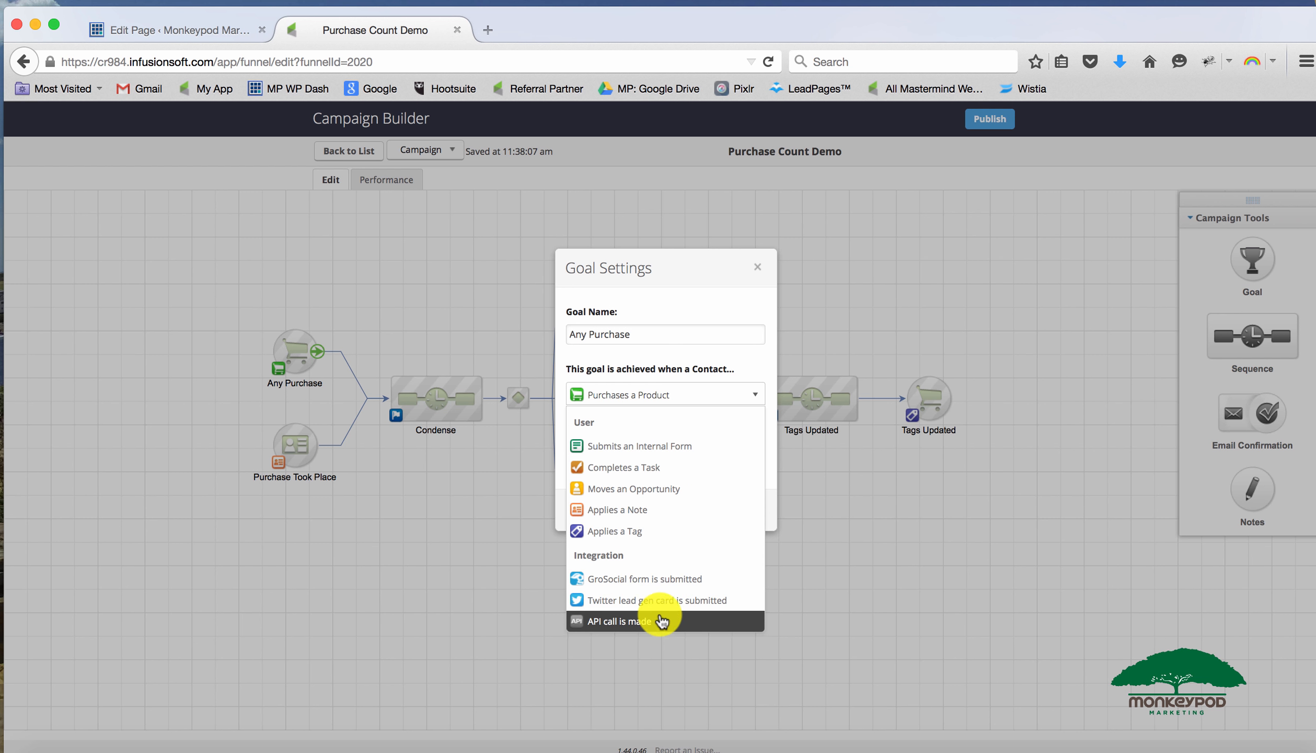
left_click(674, 303)
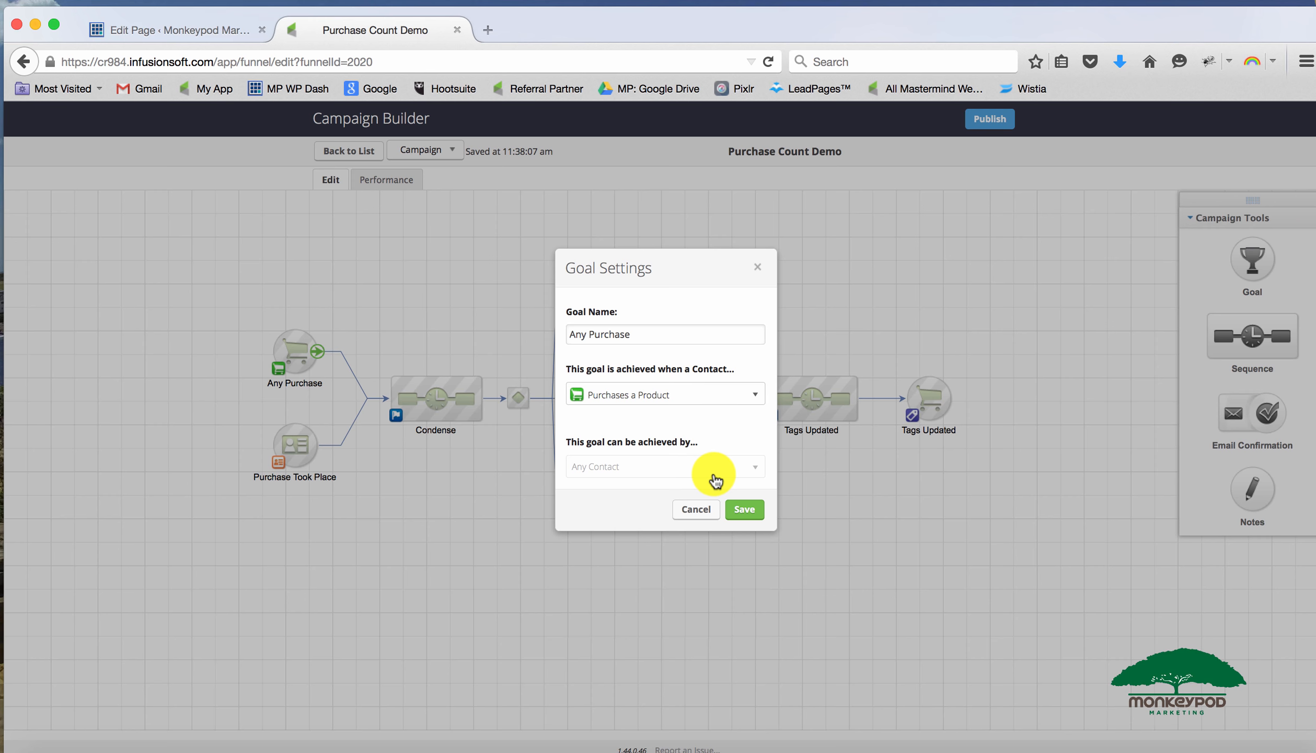
left_click(743, 511)
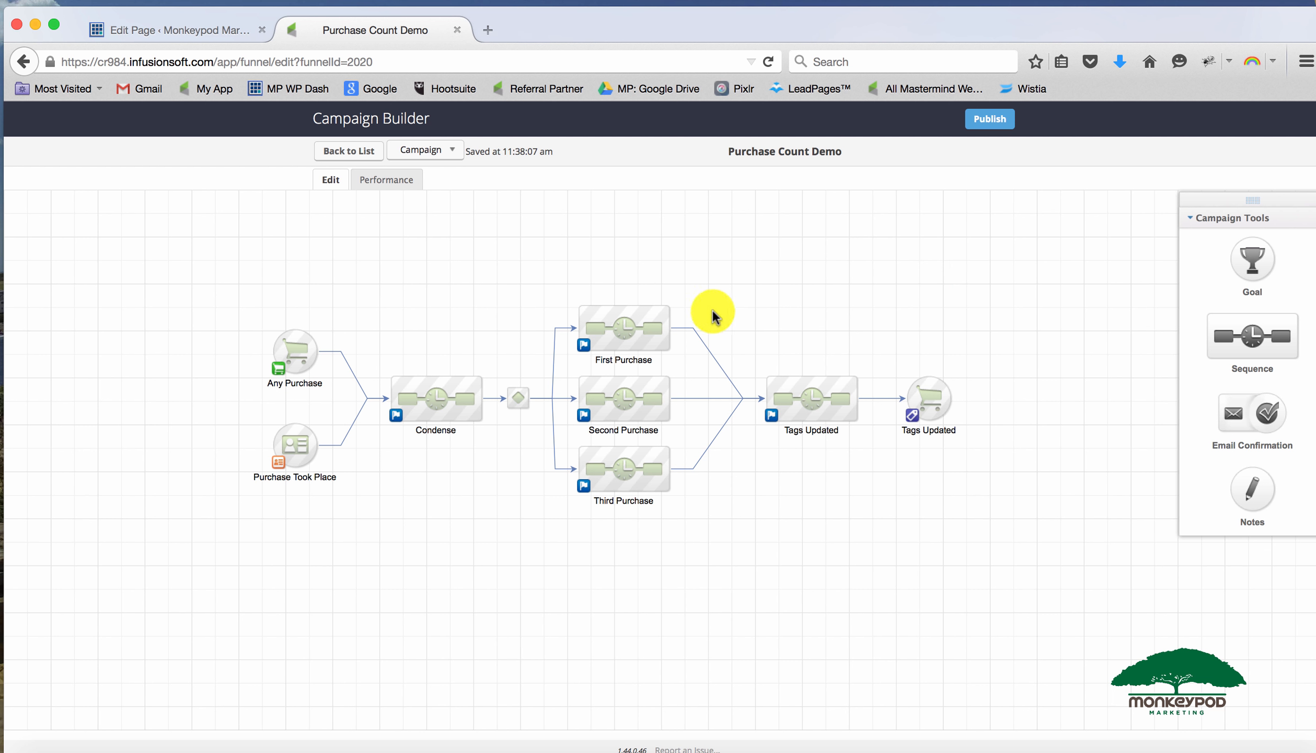
In the First Purchase sequence, replace the Apply 1 tag step with a Set Field Value step connected to Start
double_click(607, 337)
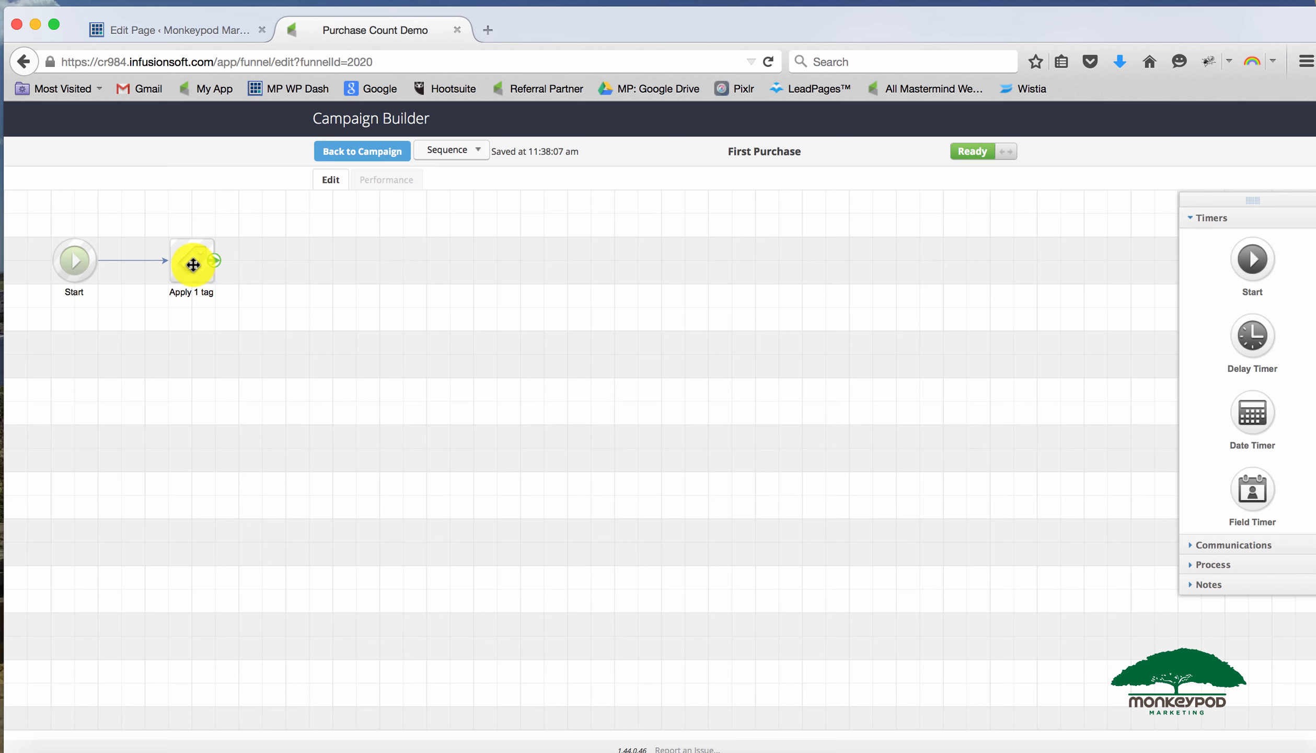
left_click(169, 237)
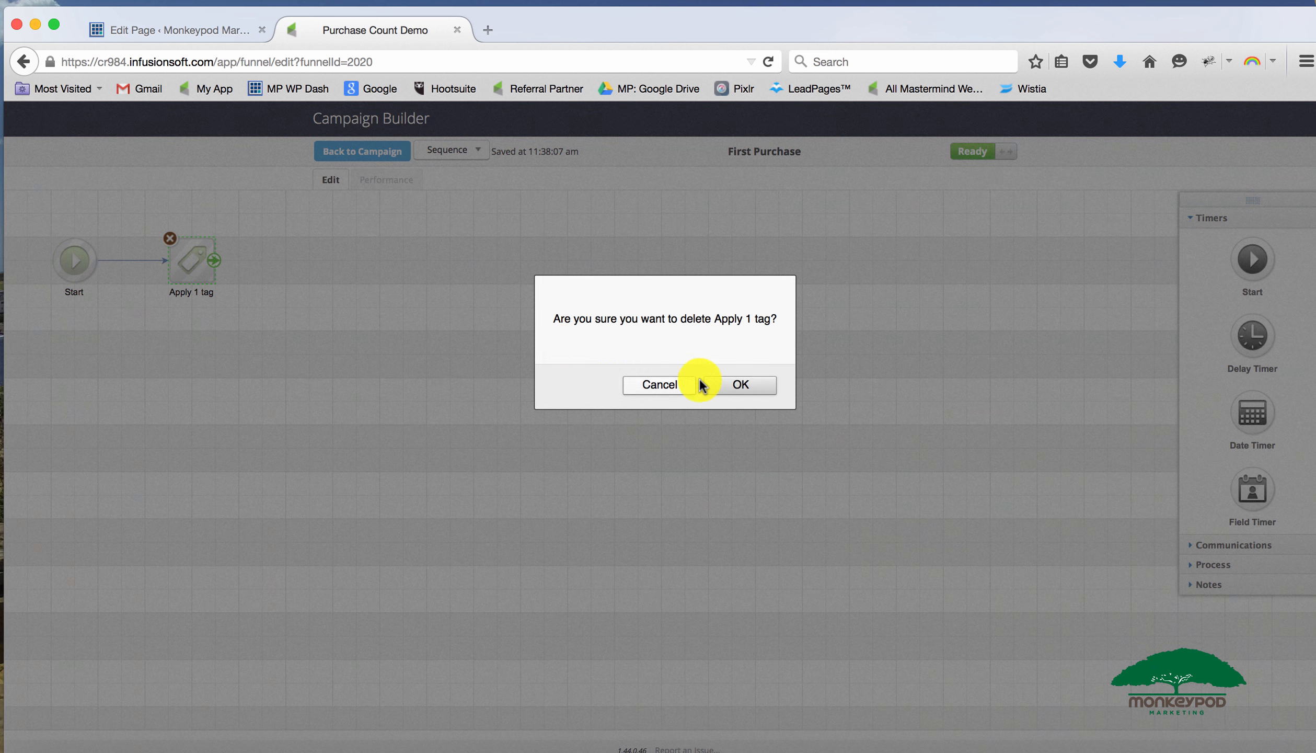
left_click(713, 389)
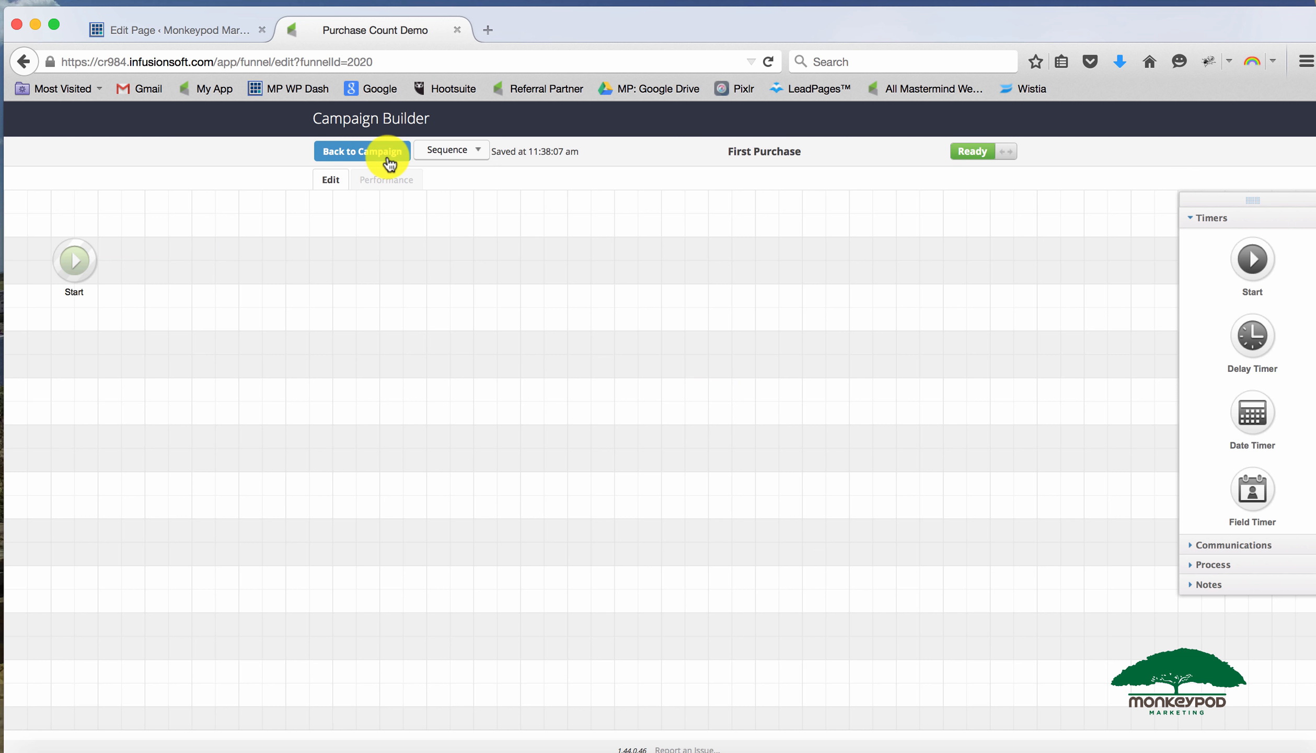
left_click(1212, 564)
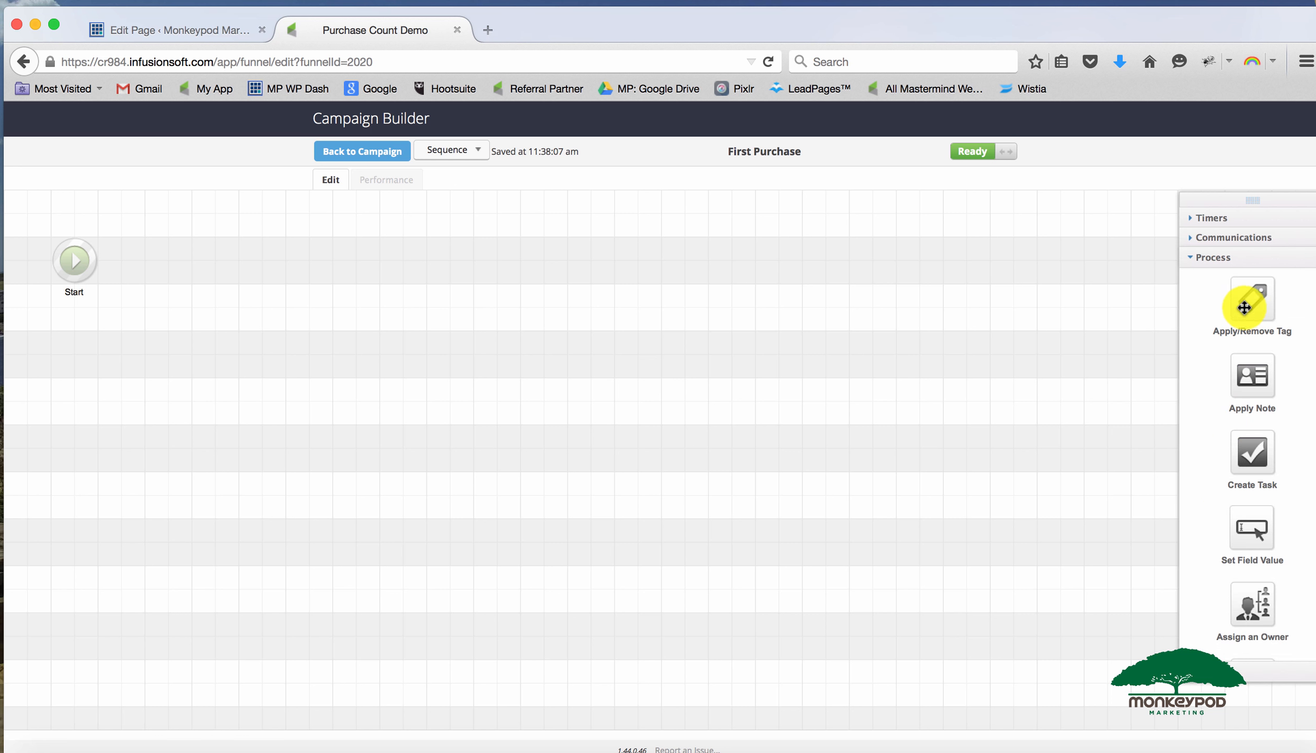
left_click_drag(1254, 523, 305, 256)
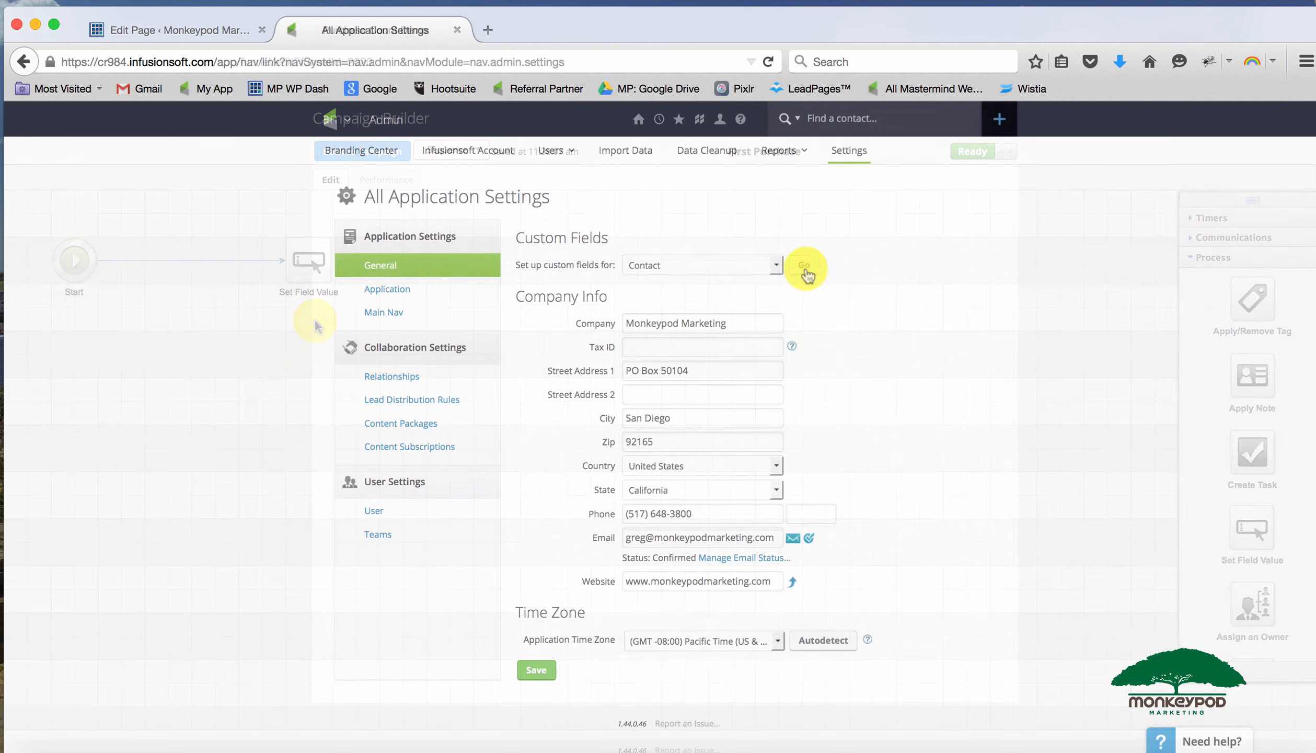
Start a new custom field for the contact record named "Purchase Tracker" with the type Whole Number
left_click(804, 267)
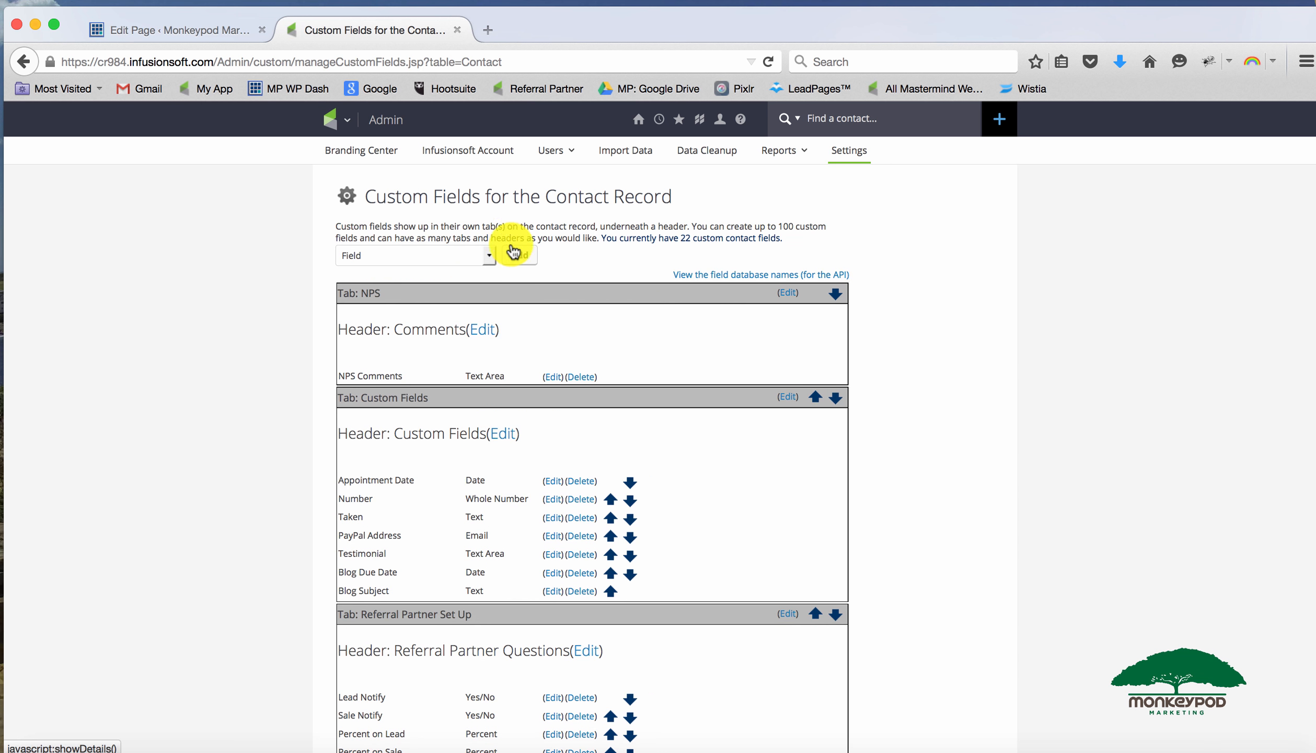
left_click(519, 256)
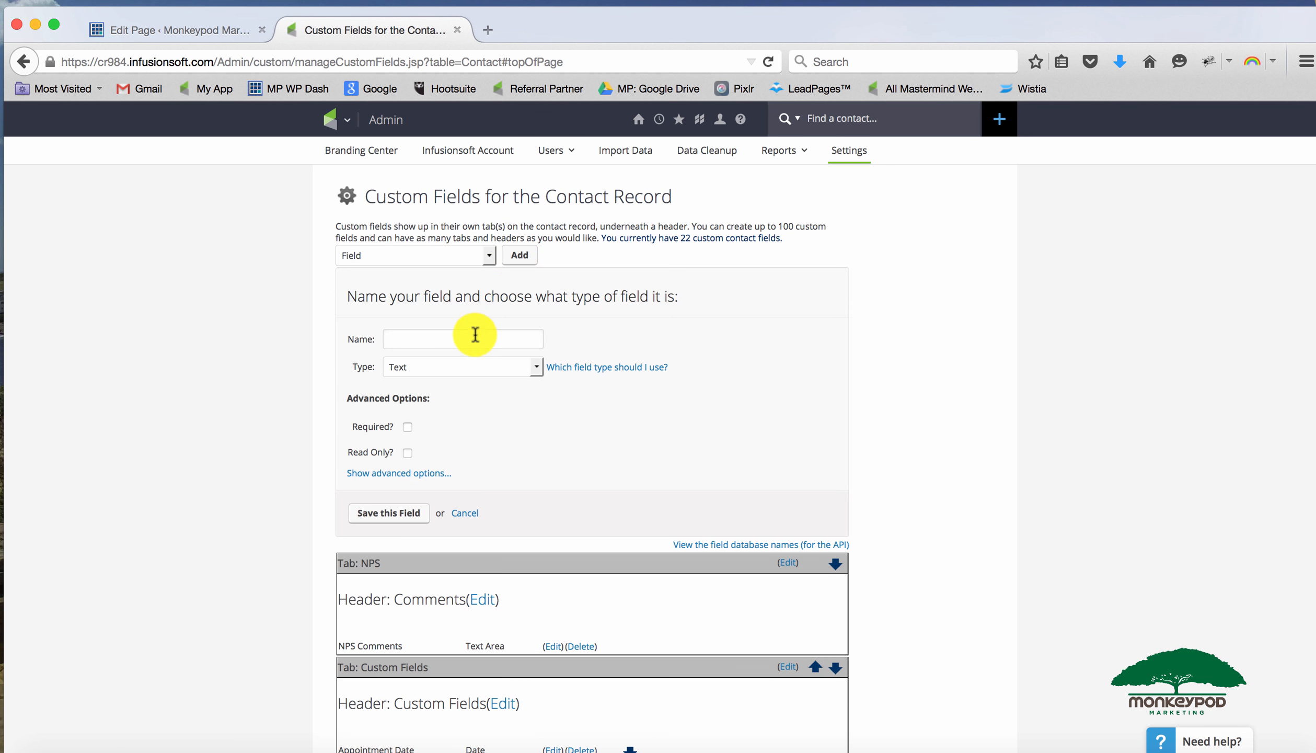
type("Purchase Tracker")
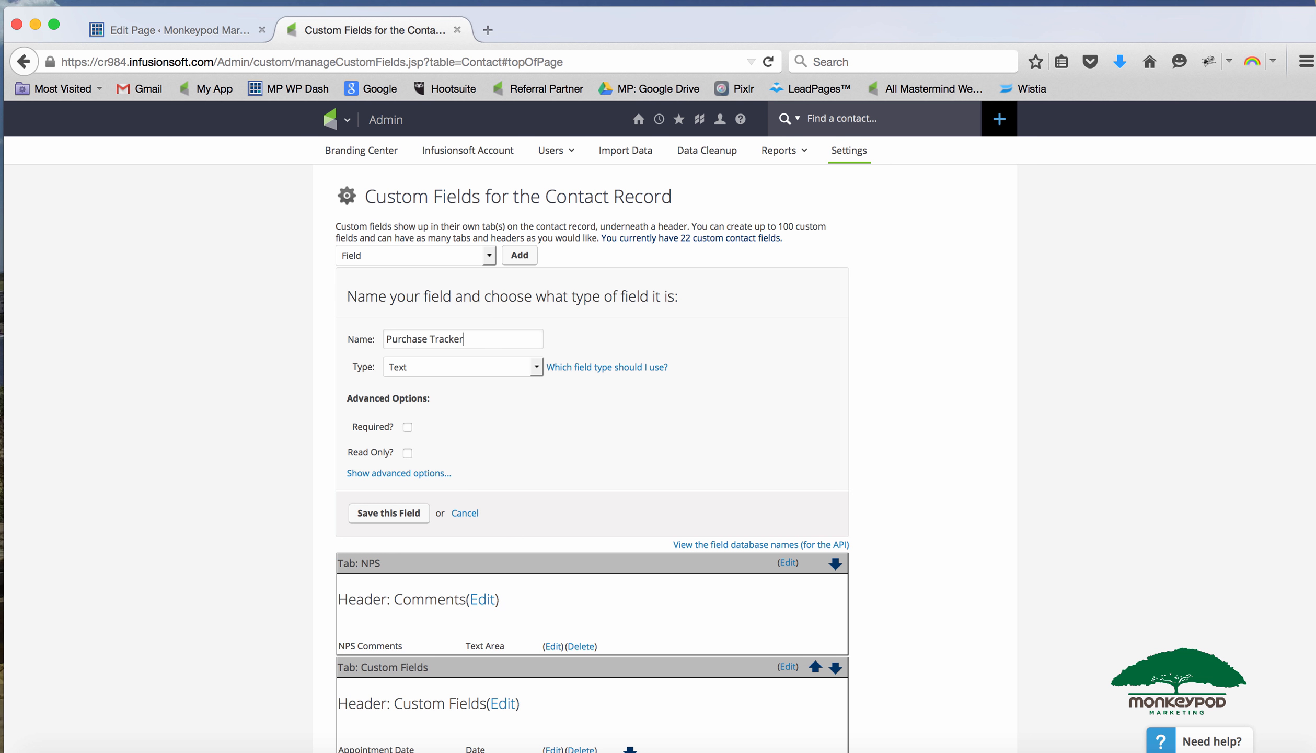
left_click(476, 368)
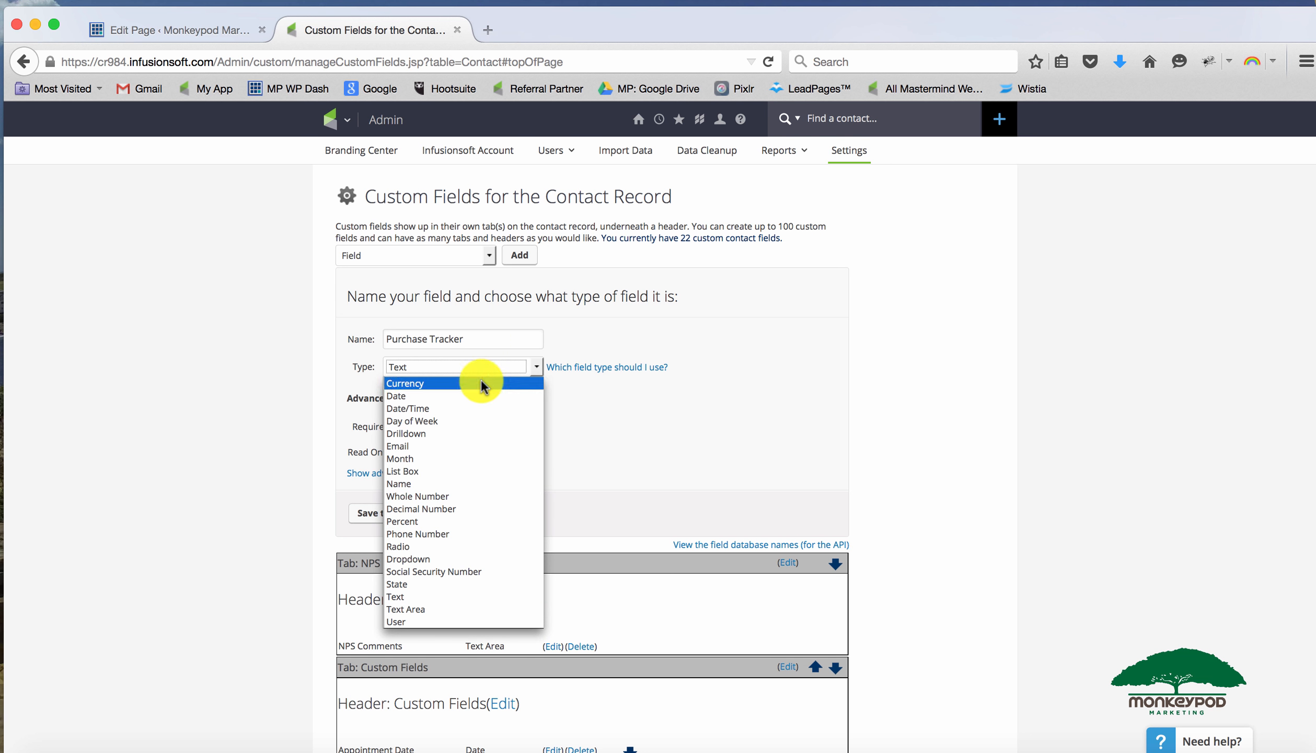
left_click(460, 496)
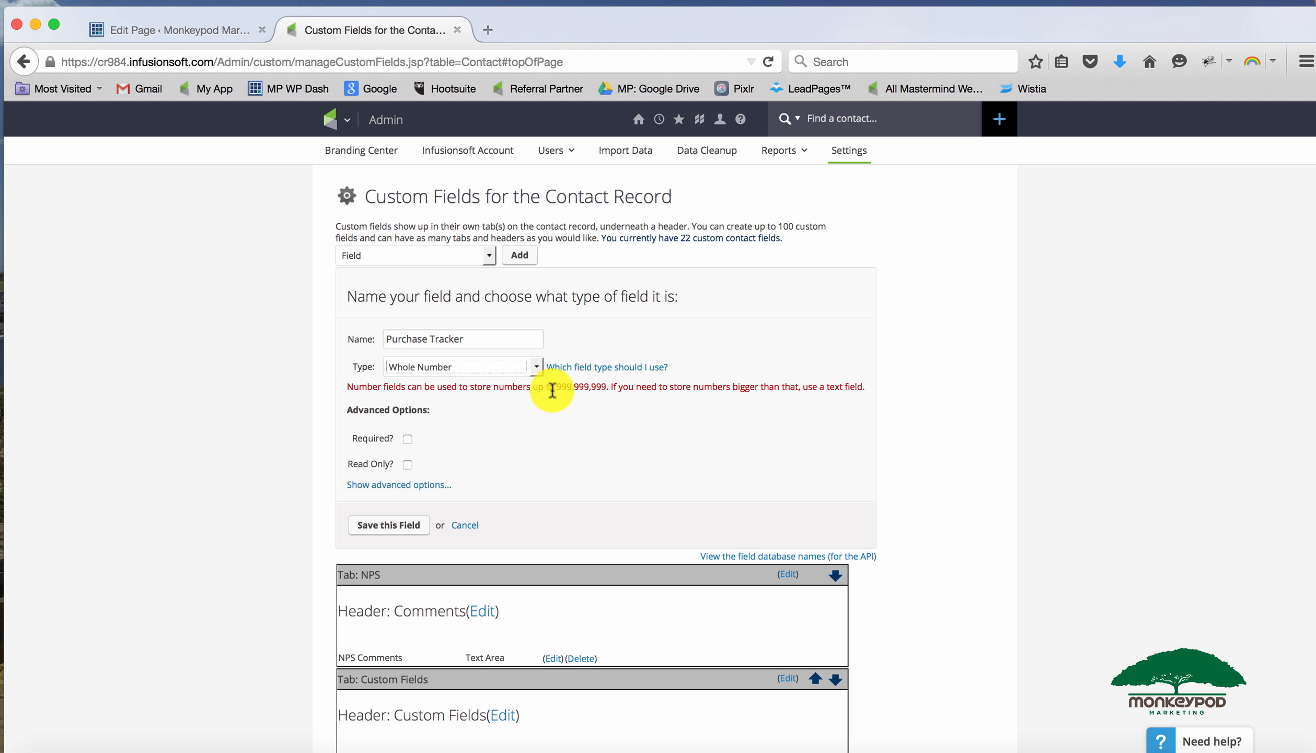
mouse_move(611, 389)
left_mouse_down()
mouse_move(542, 389)
mouse_move(587, 386)
left_mouse_up()
left_click(587, 386)
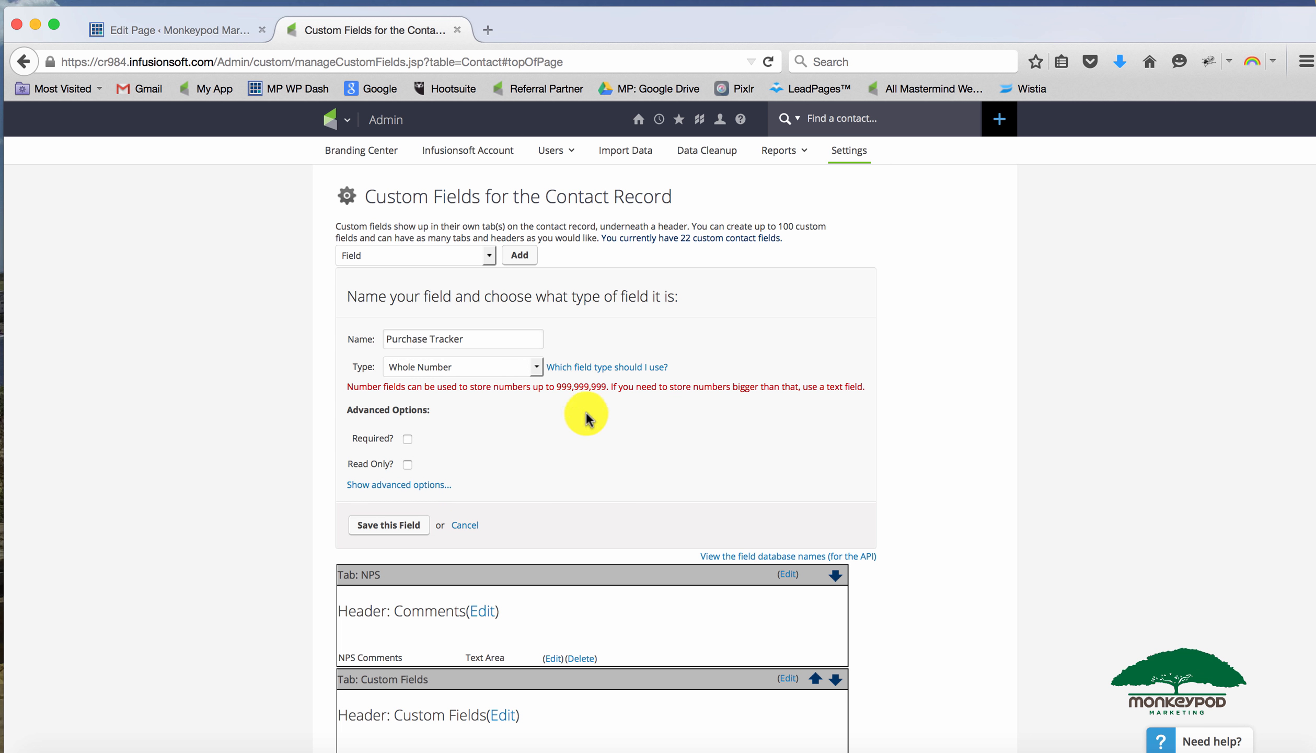
Place the Purchase Tracker field under the Test Fields tab and the Test header, and save the field
left_click(426, 485)
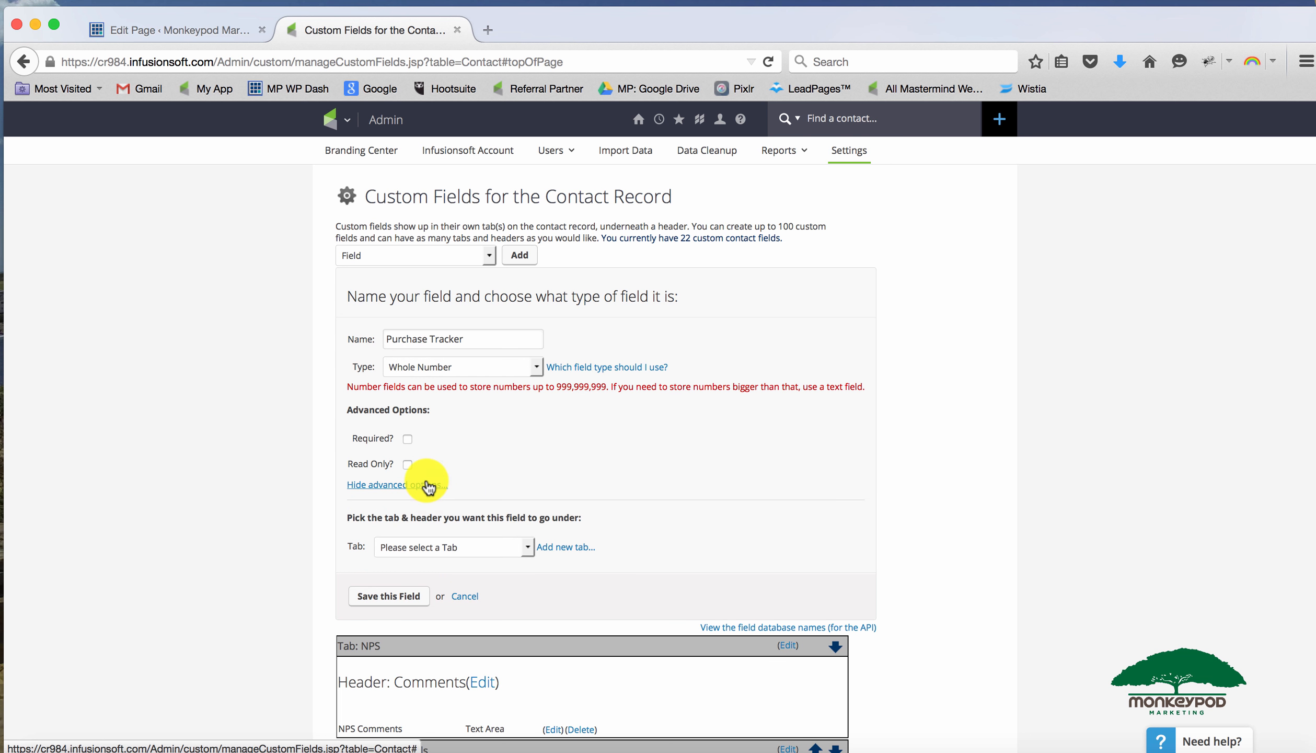
left_click(447, 546)
left_click(448, 614)
left_click(447, 575)
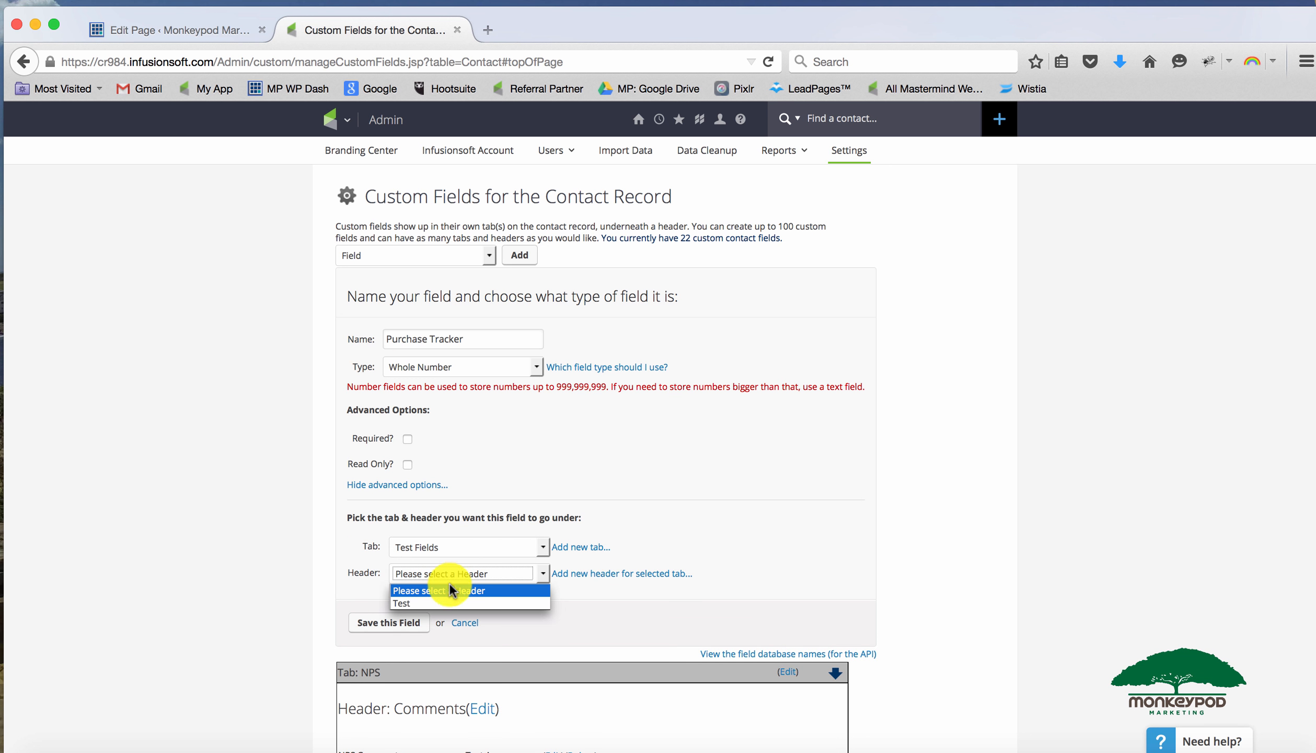
left_click(451, 601)
left_click(418, 622)
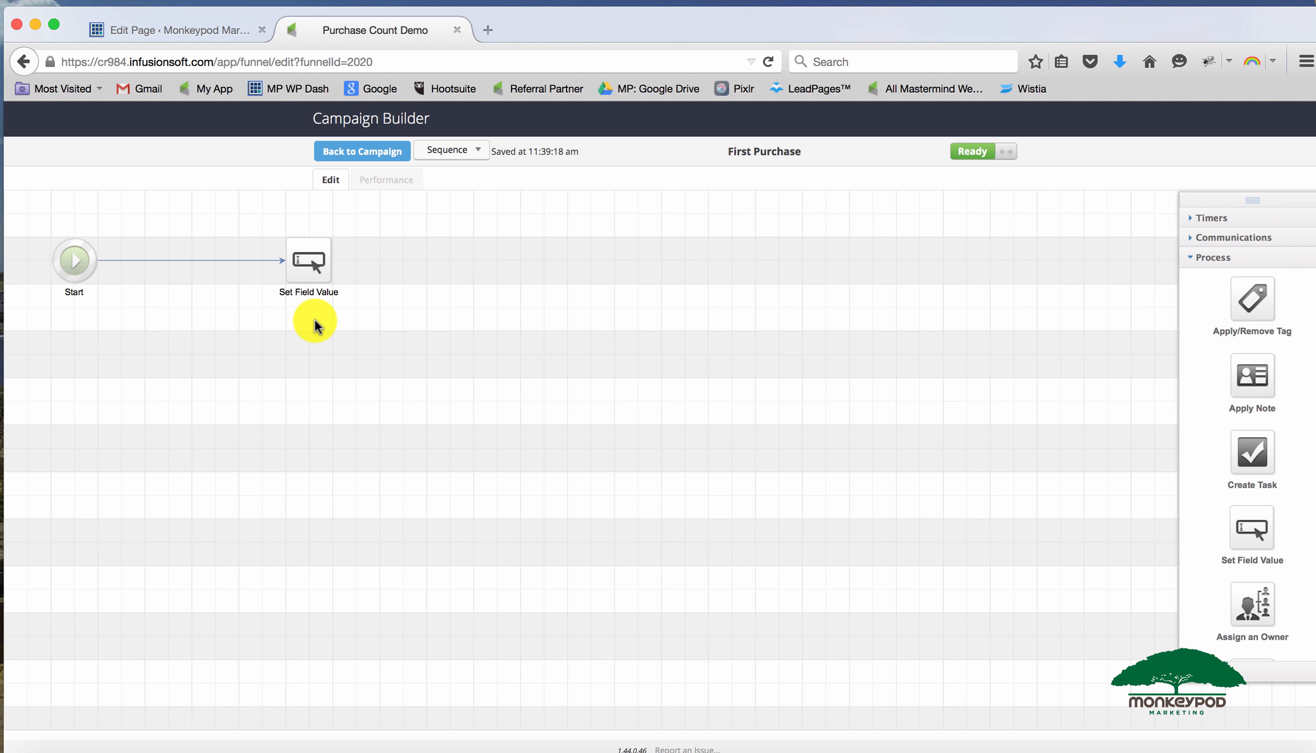
Configure the First Purchase field value step to set Purchase Tracker to 1, mark it Ready and return to the campaign
double_click(302, 266)
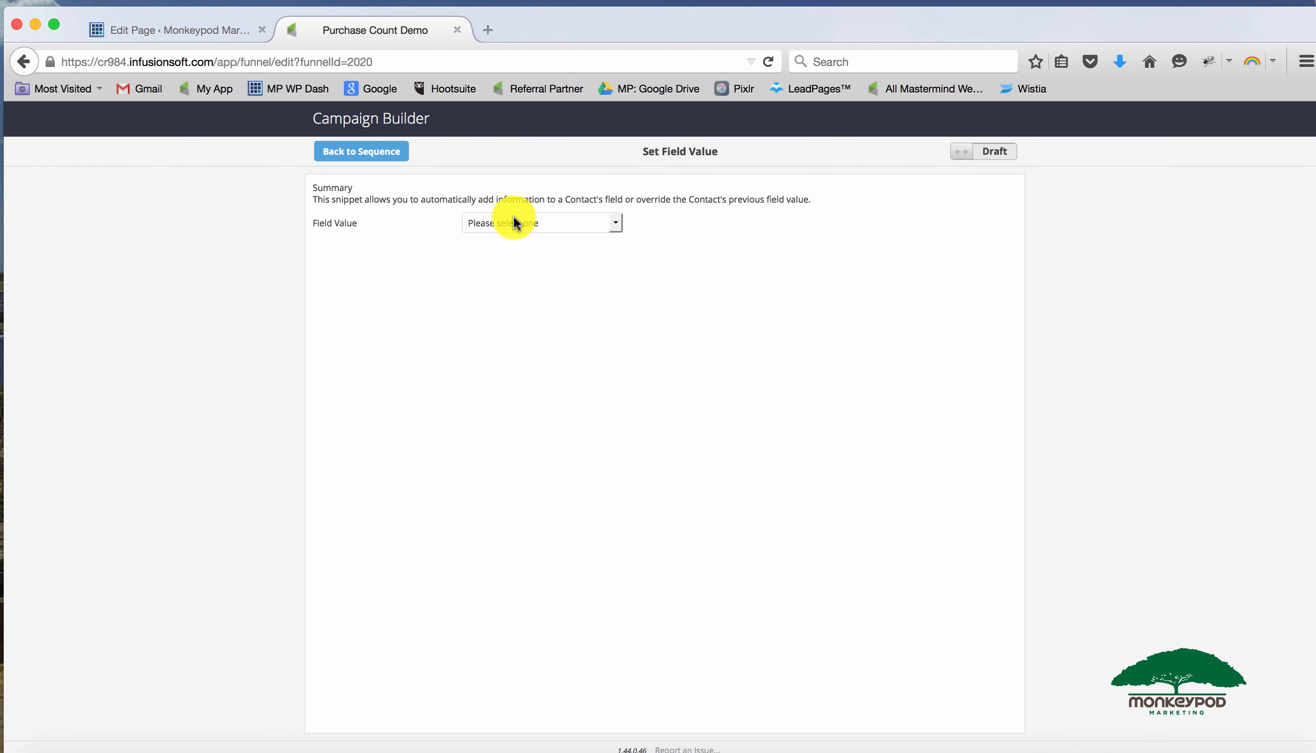
left_click(517, 222)
scroll(526, 351, "down", 5)
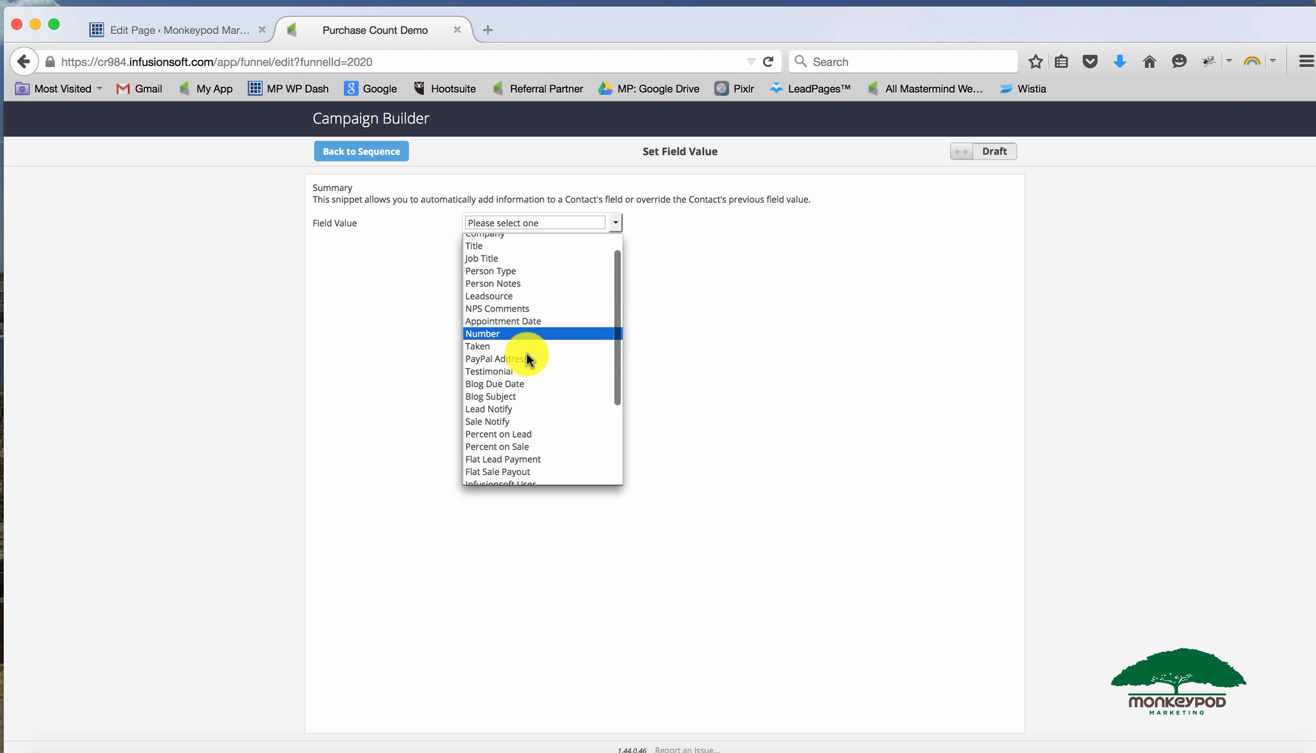
left_click(532, 464)
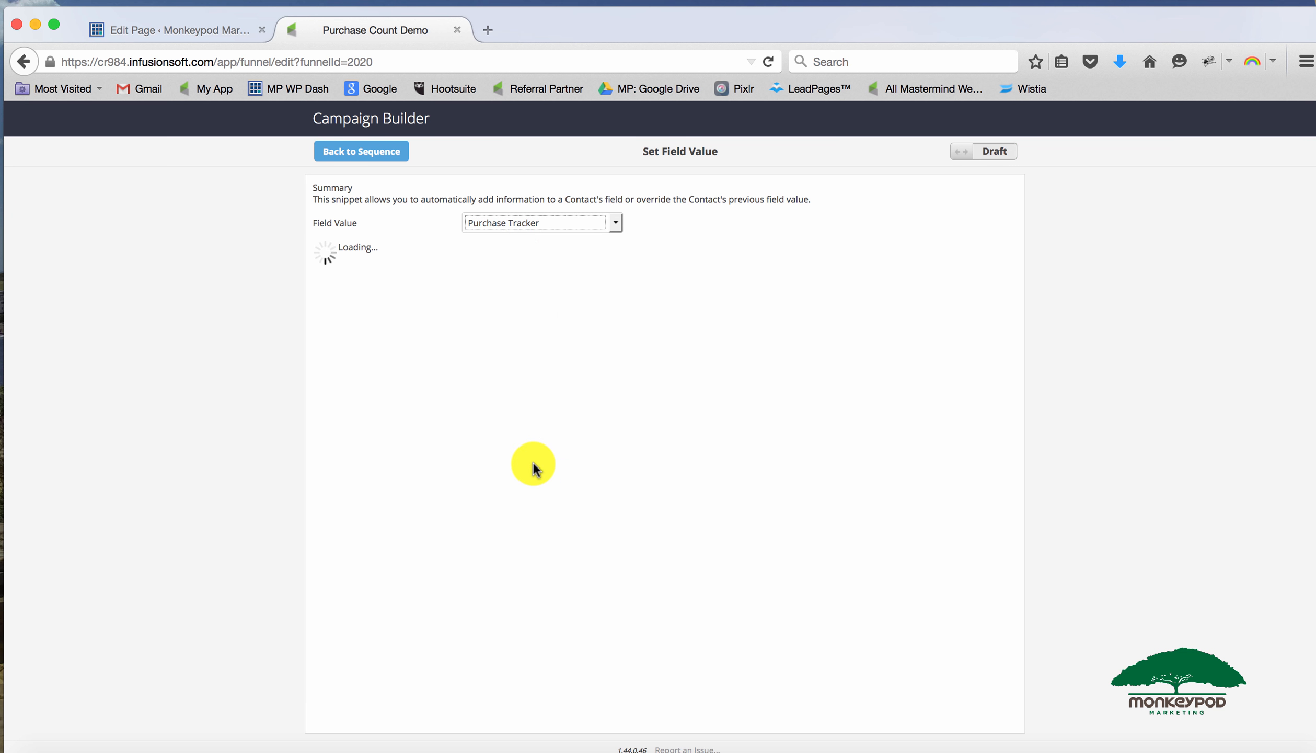
left_click(489, 247)
key("BackSpace")
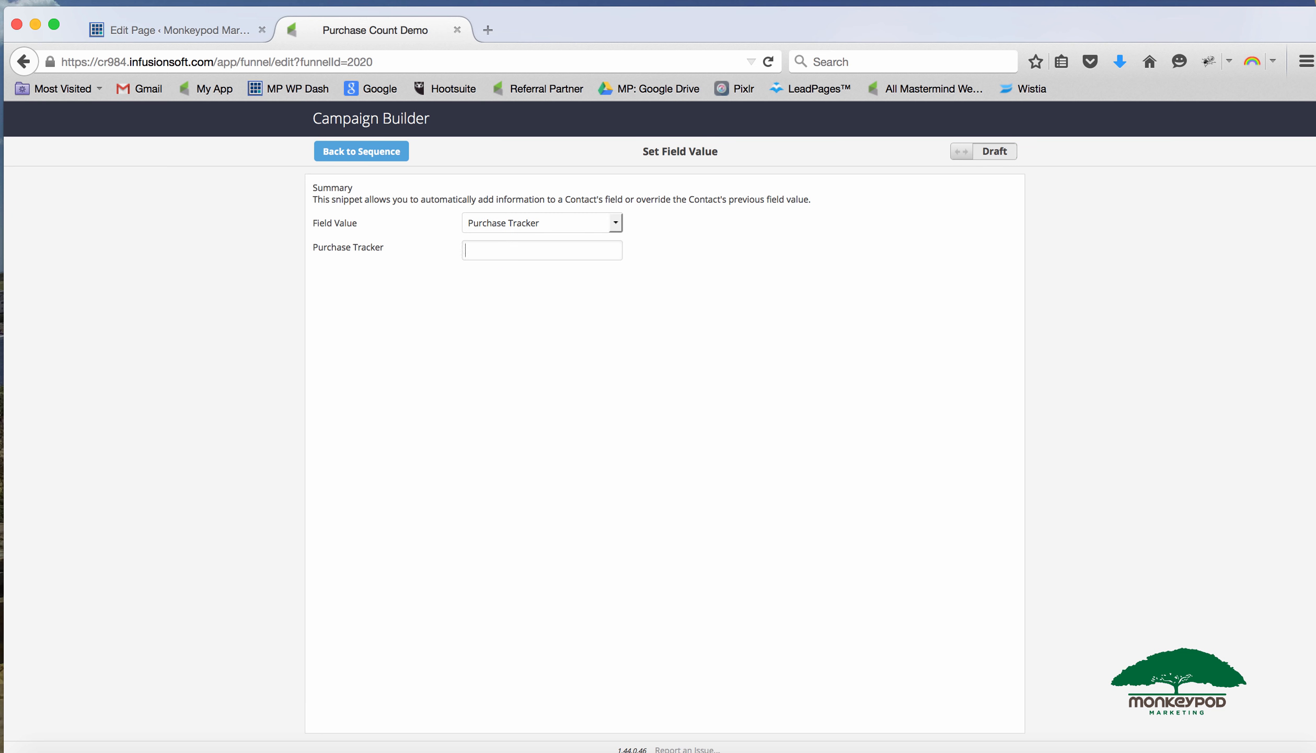
type("1")
left_click(970, 154)
left_click(384, 153)
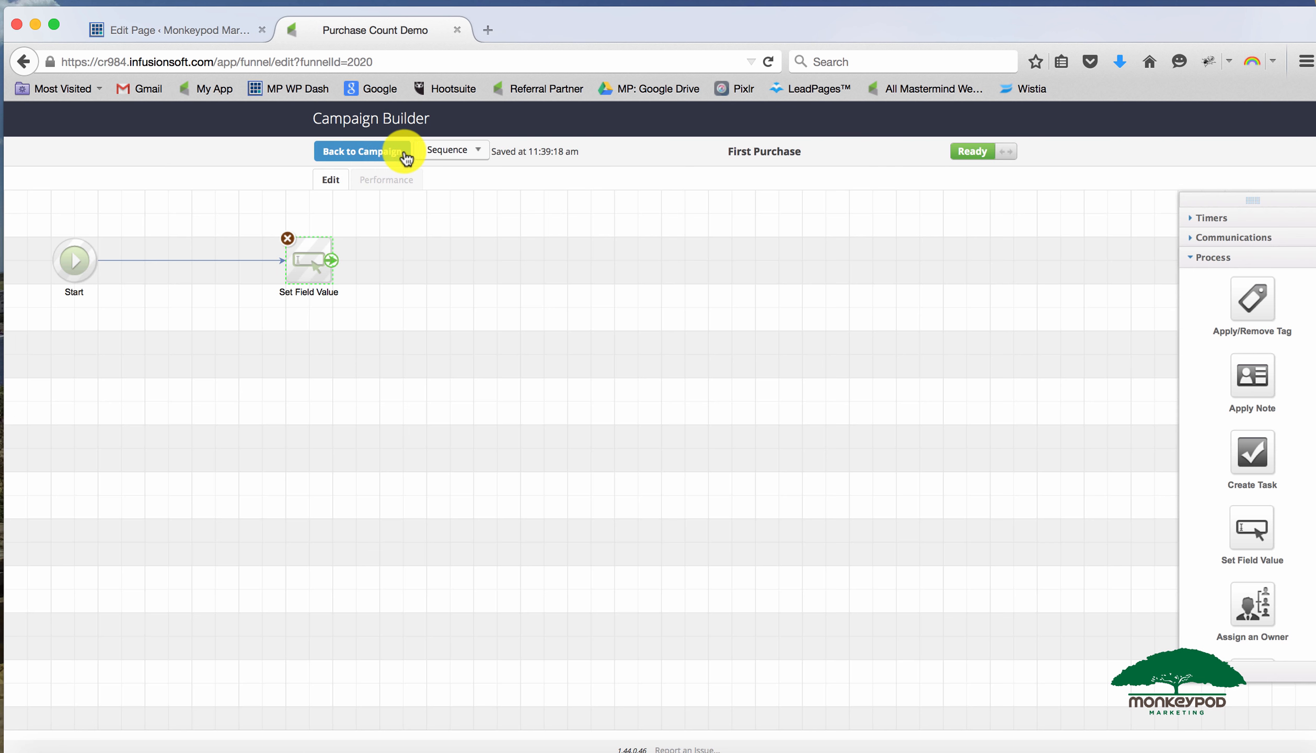
left_click(399, 158)
In the Second Purchase sequence, replace the Apply 1 tag step with a Set Field Value step following Remove 1 tag
double_click(621, 395)
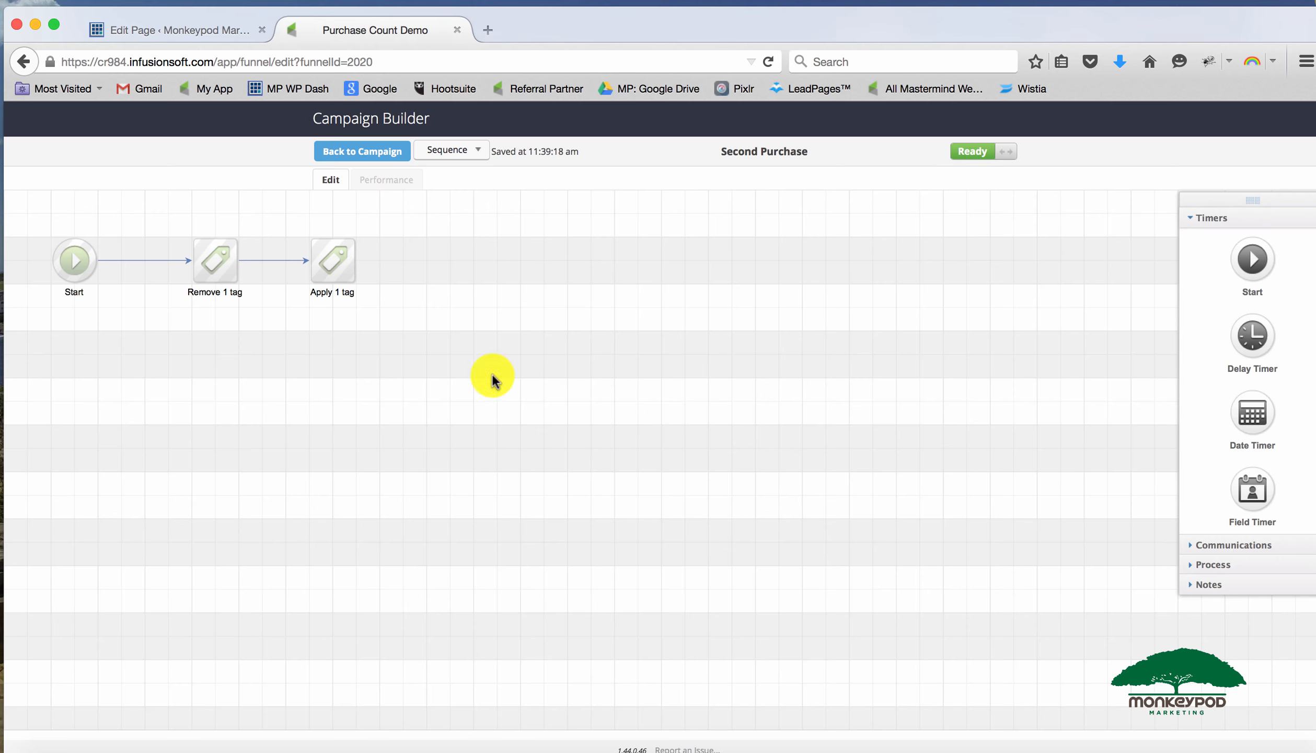
double_click(339, 280)
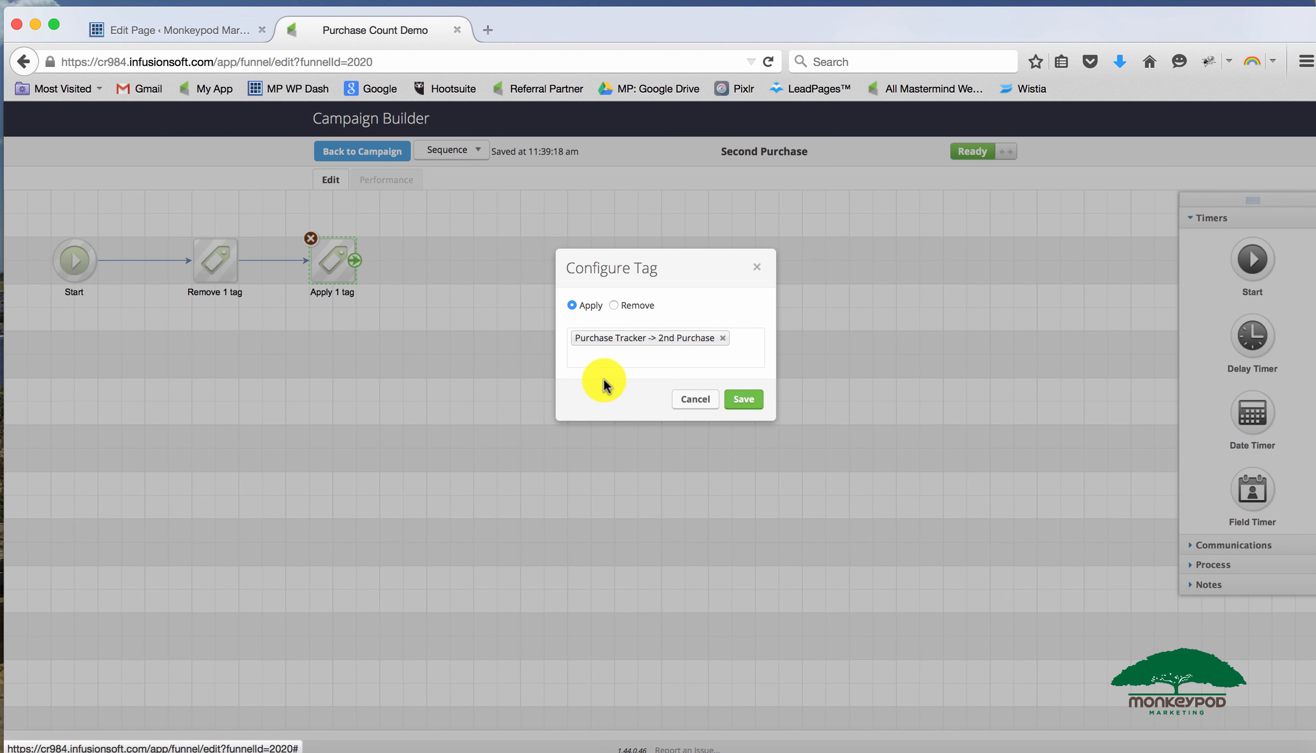
left_click(732, 398)
left_click(310, 238)
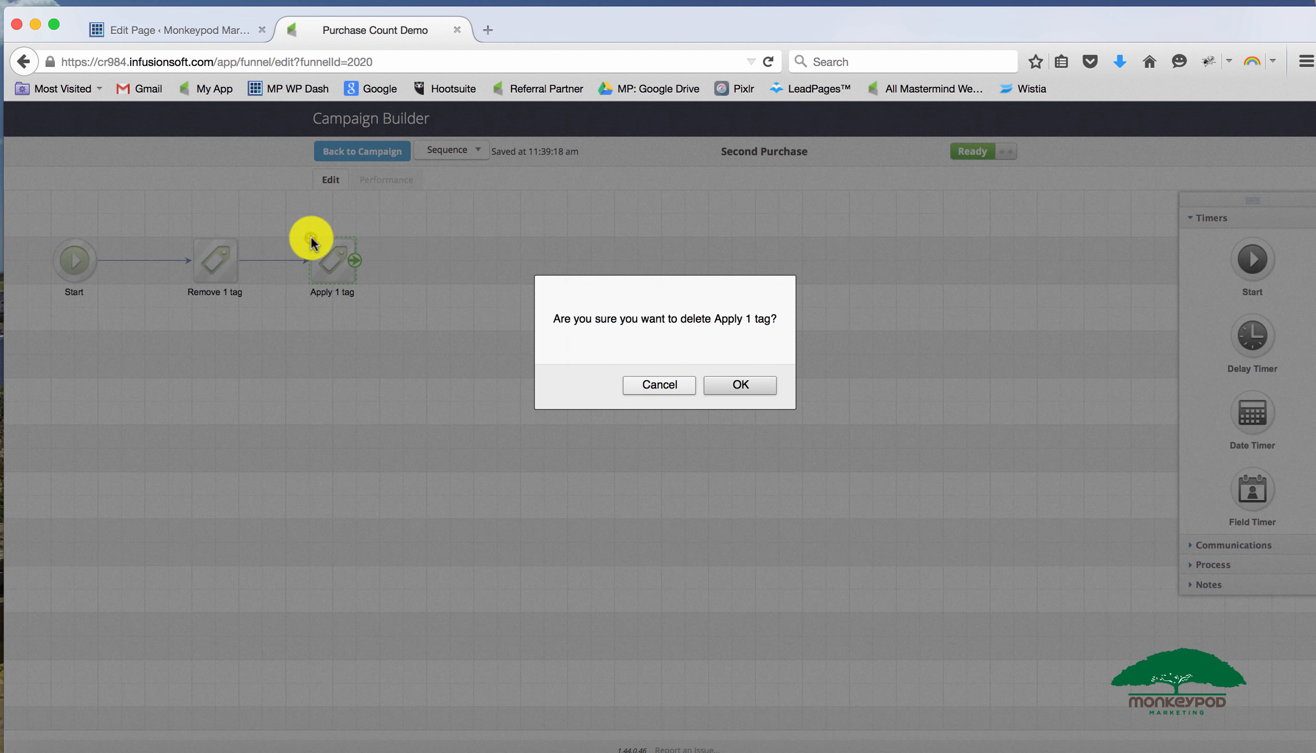
left_click(724, 384)
left_click(1206, 563)
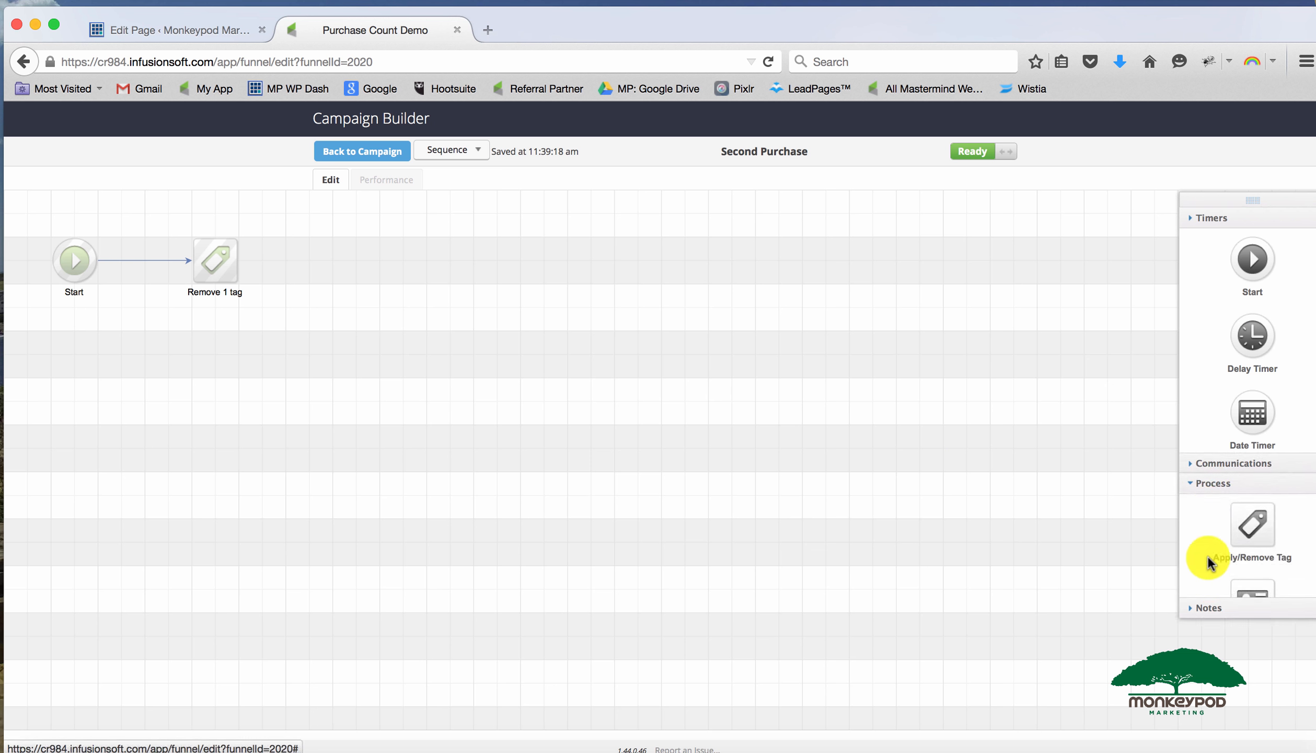
left_click_drag(1259, 528, 365, 283)
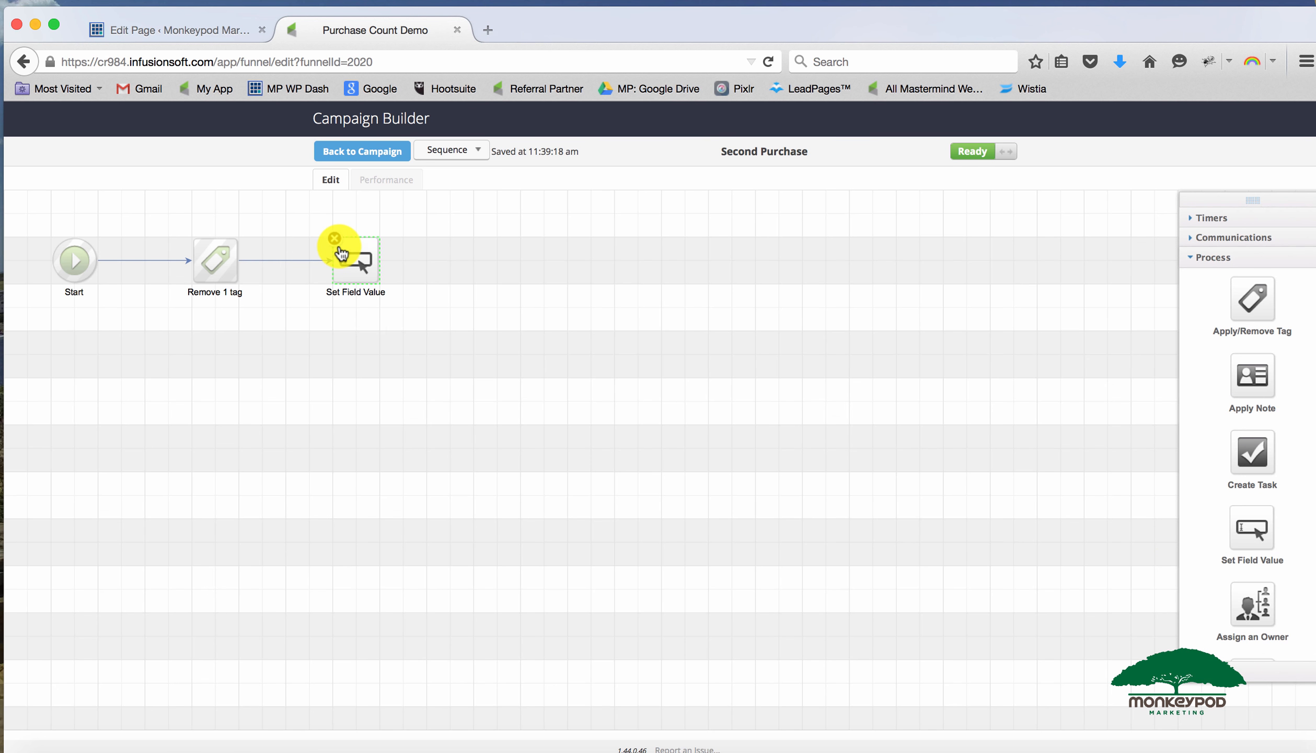
Configure the Second Purchase field value step to set Purchase Tracker to 2, mark it Ready and return to the campaign
double_click(347, 256)
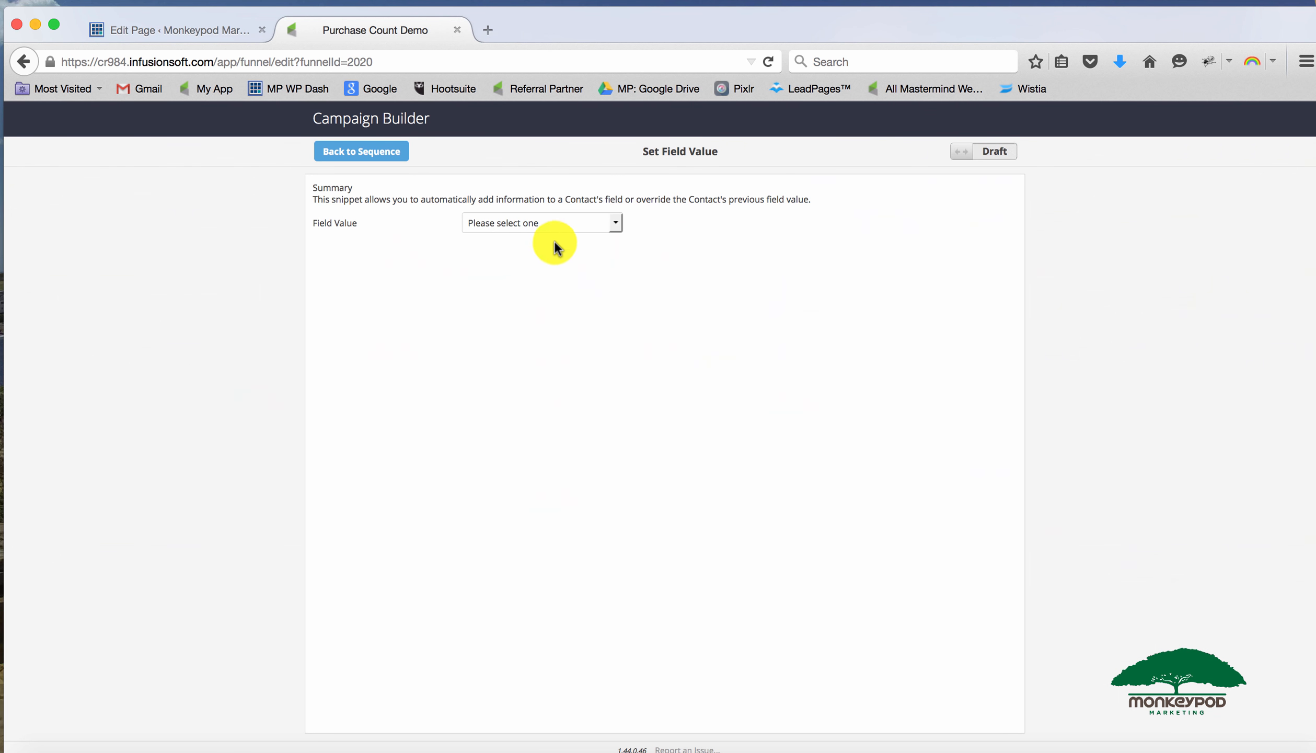
left_click(576, 224)
scroll(557, 353, "down", 4)
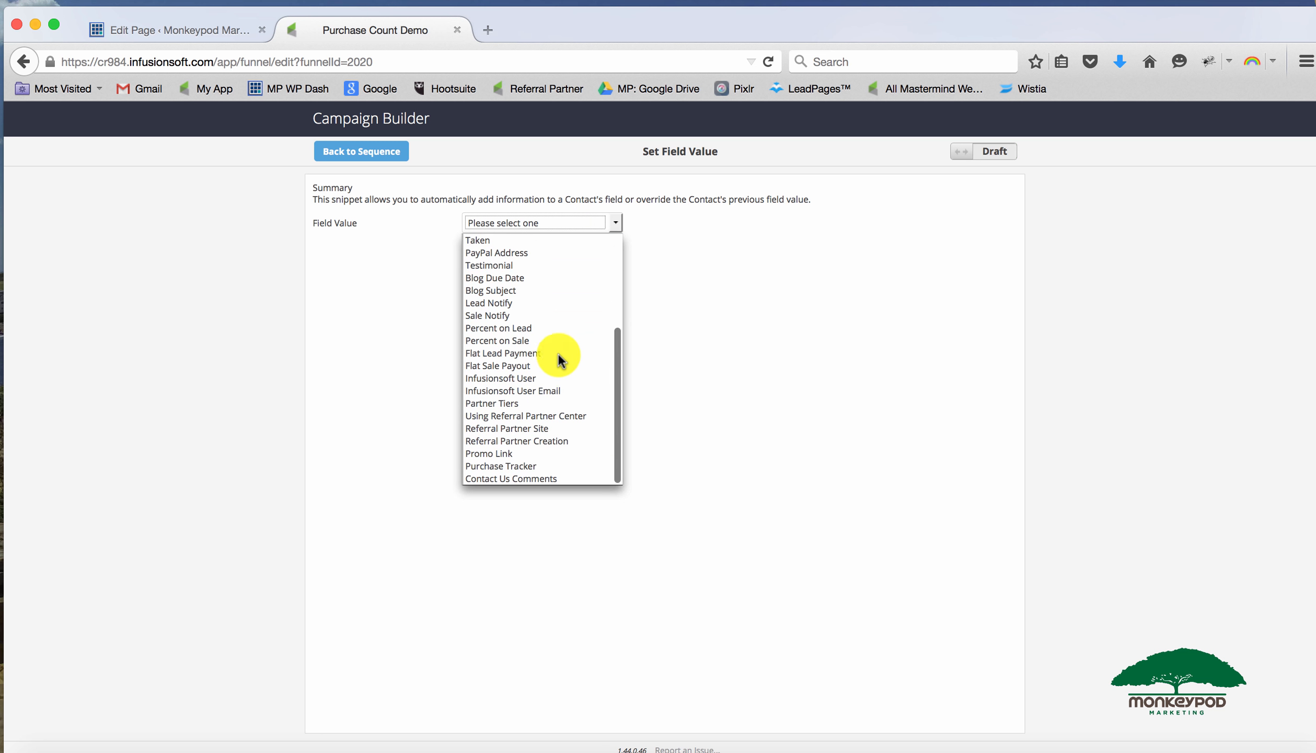
left_click(538, 465)
key("BackSpace")
type("2")
left_click(961, 151)
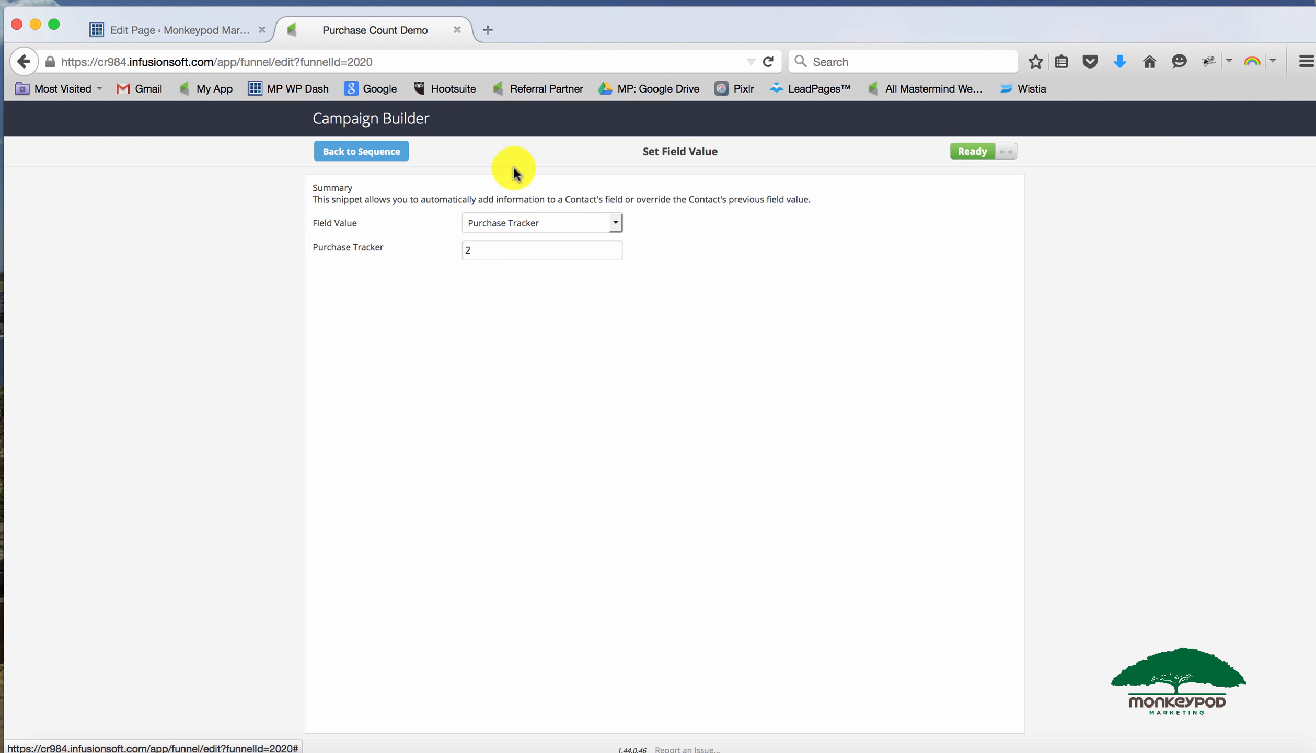
left_click(383, 152)
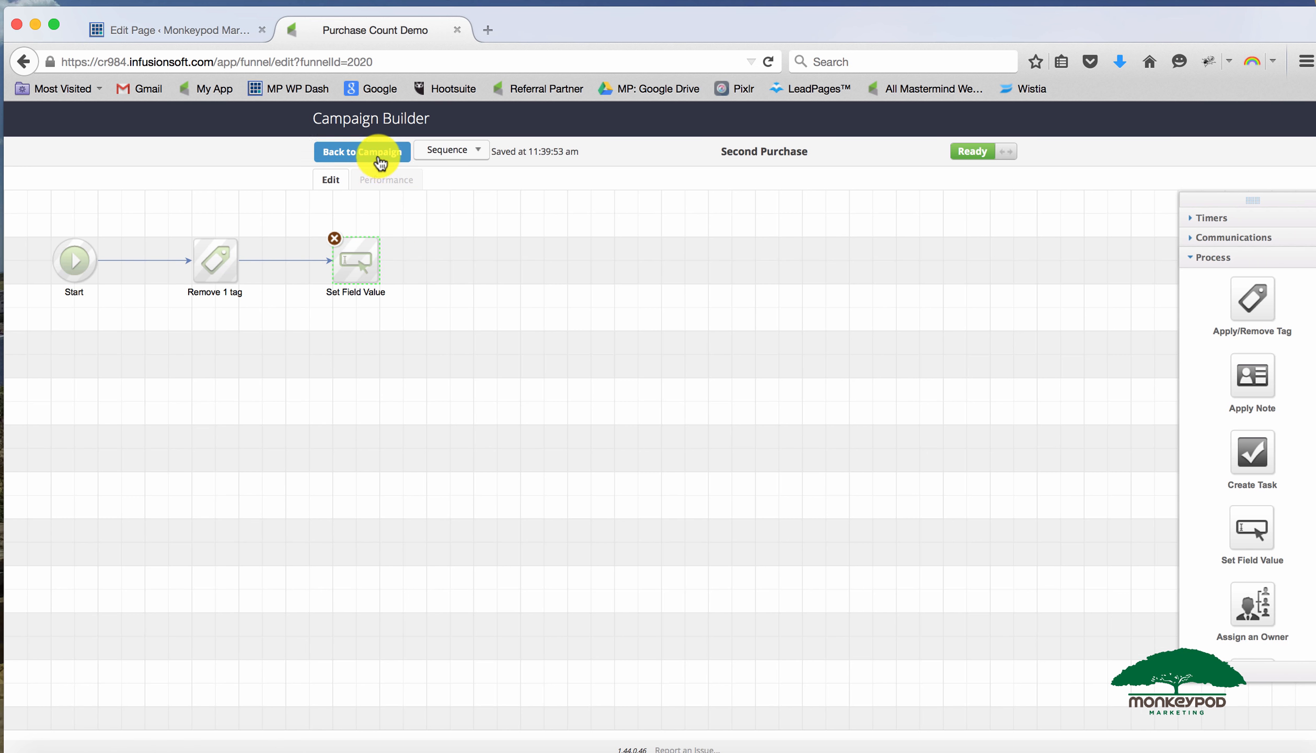
left_click(380, 157)
In the Third Purchase sequence, replace the Apply 1 tag step with a Set Field Value step following Remove 1 tag
double_click(631, 462)
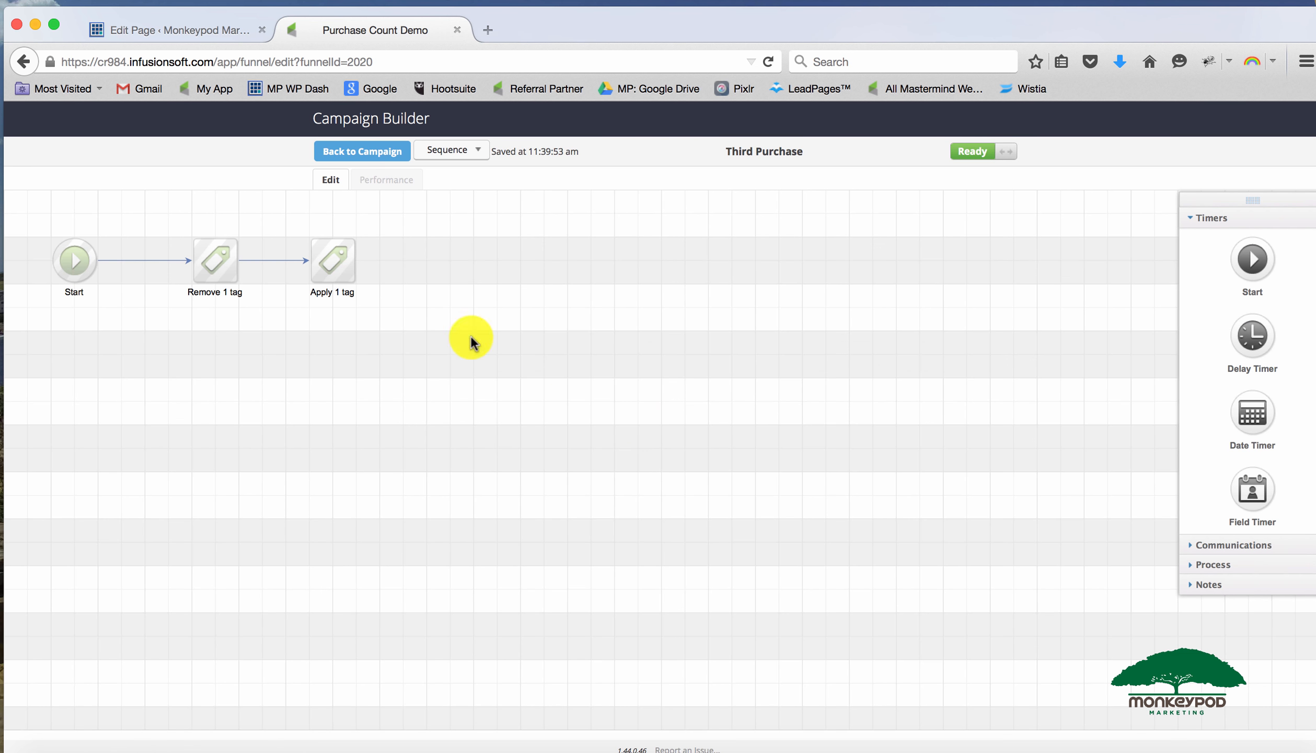
left_click(310, 238)
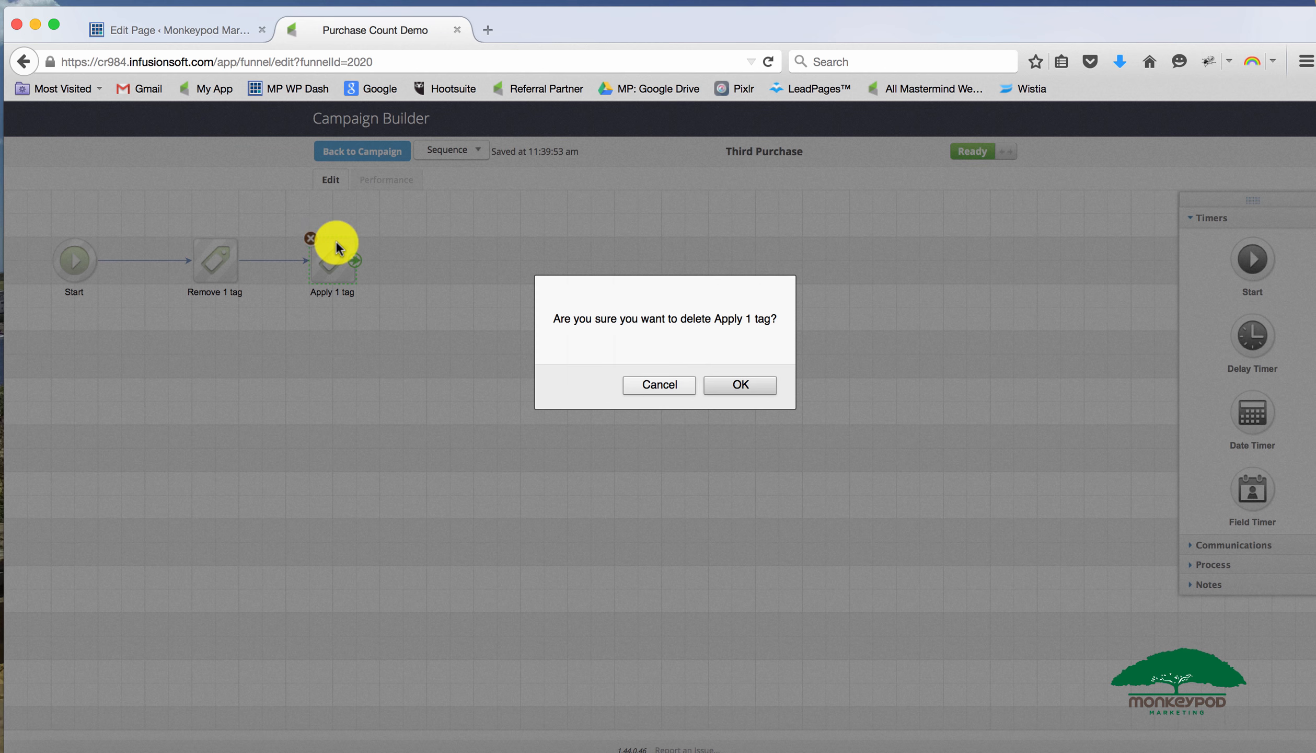
left_click(744, 382)
left_click(1216, 564)
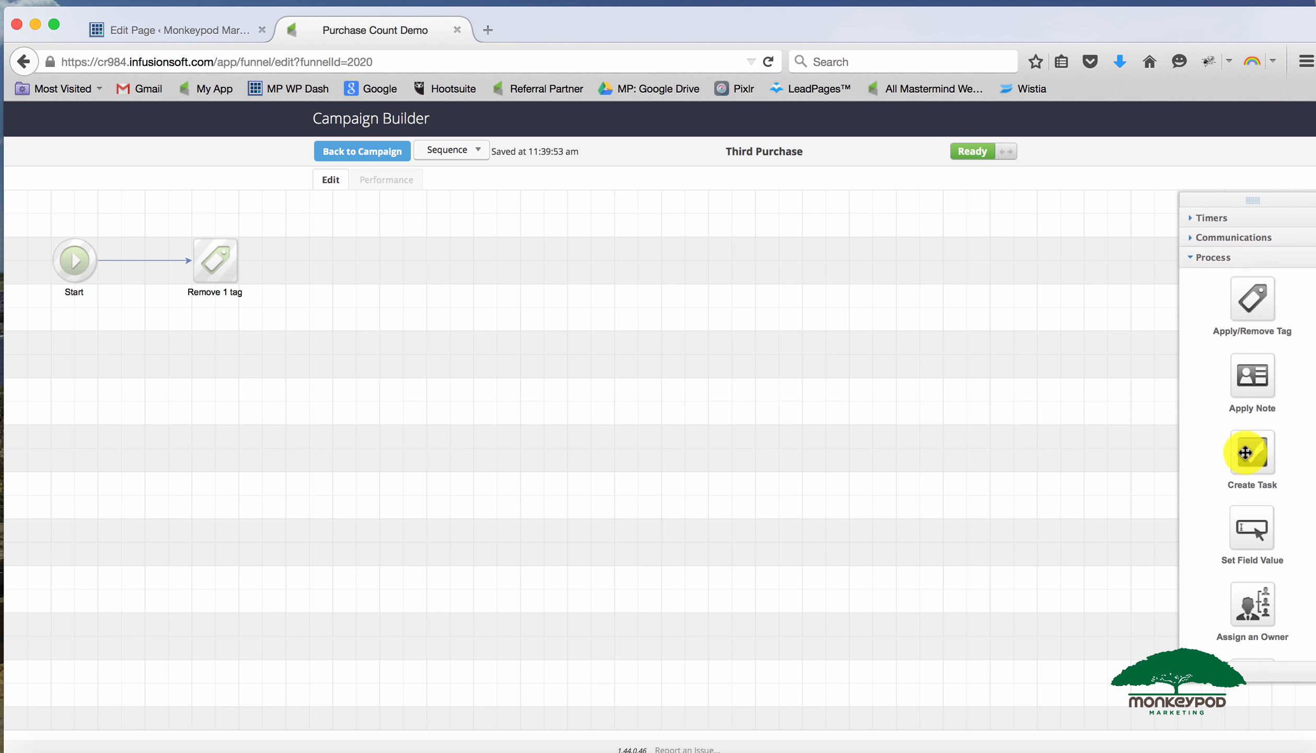
left_click_drag(1255, 533, 337, 245)
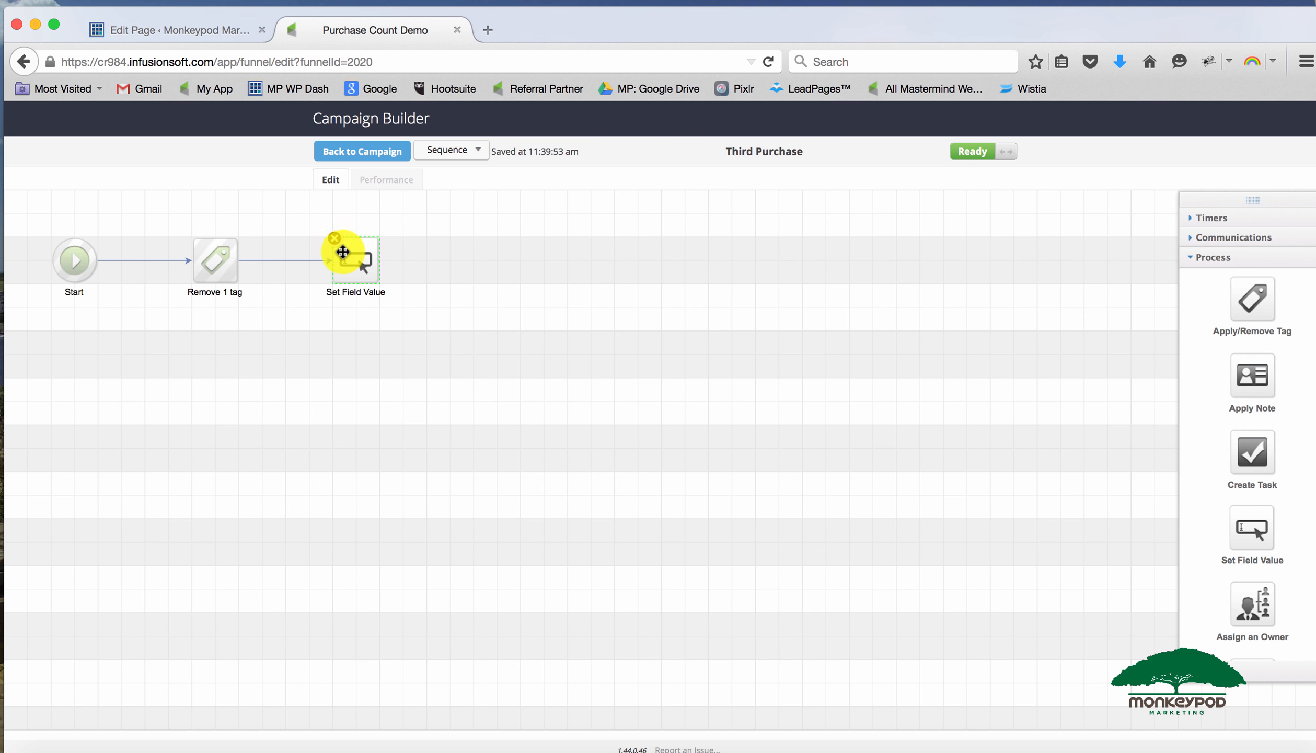
Configure the Third Purchase field value step to set Purchase Tracker to 3, mark it Ready and return to the campaign
double_click(353, 261)
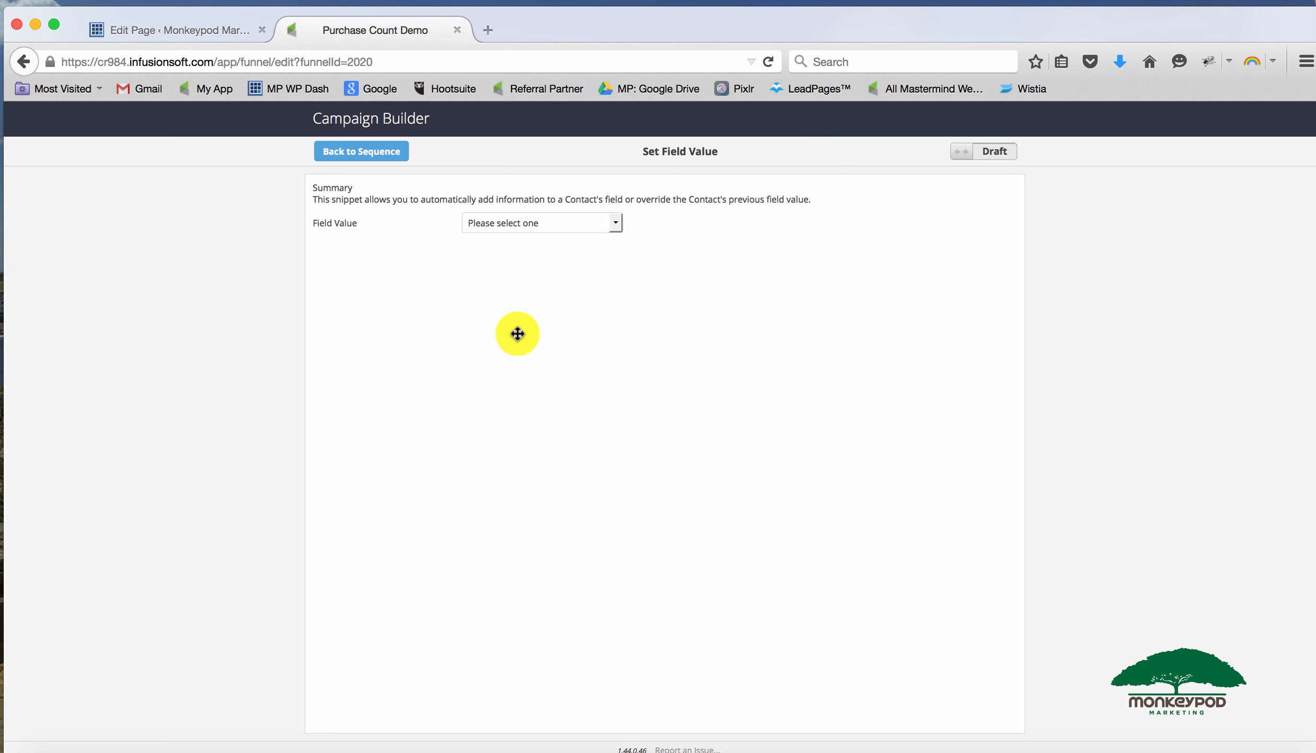
left_click(549, 226)
scroll(569, 358, "down", 5)
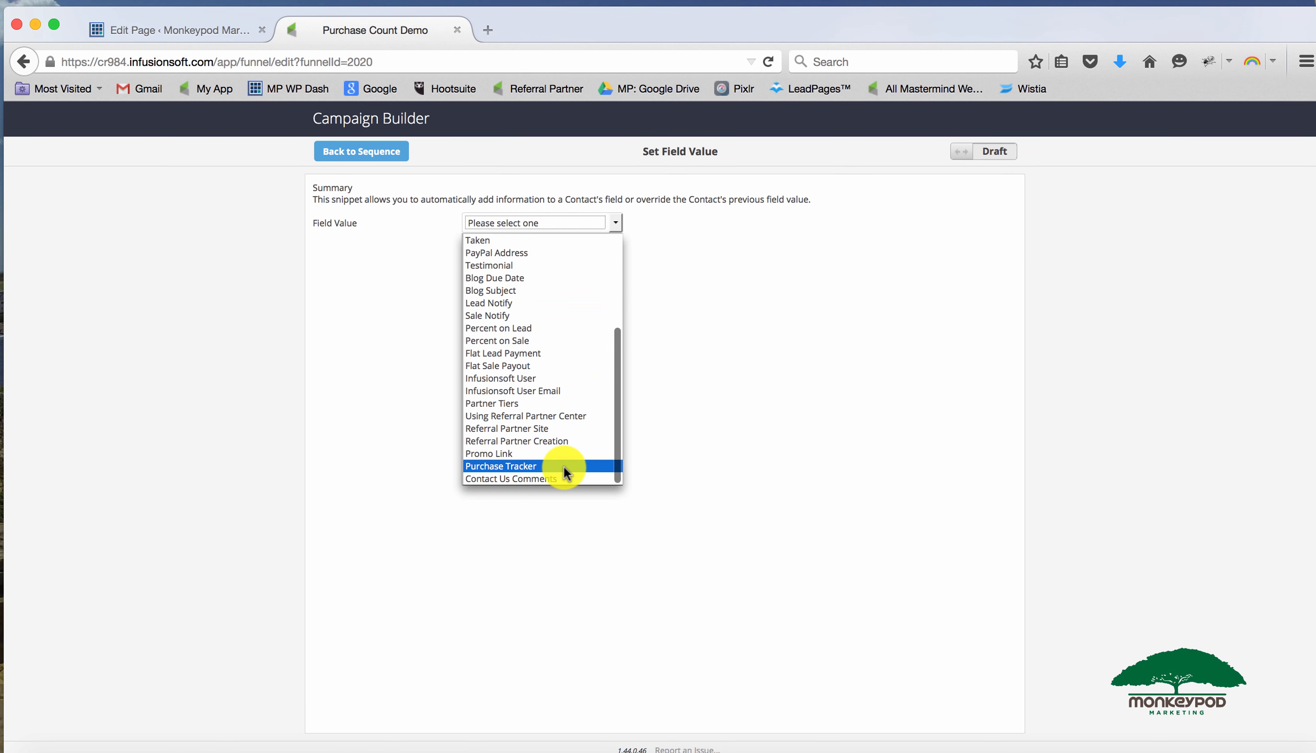
left_click(565, 467)
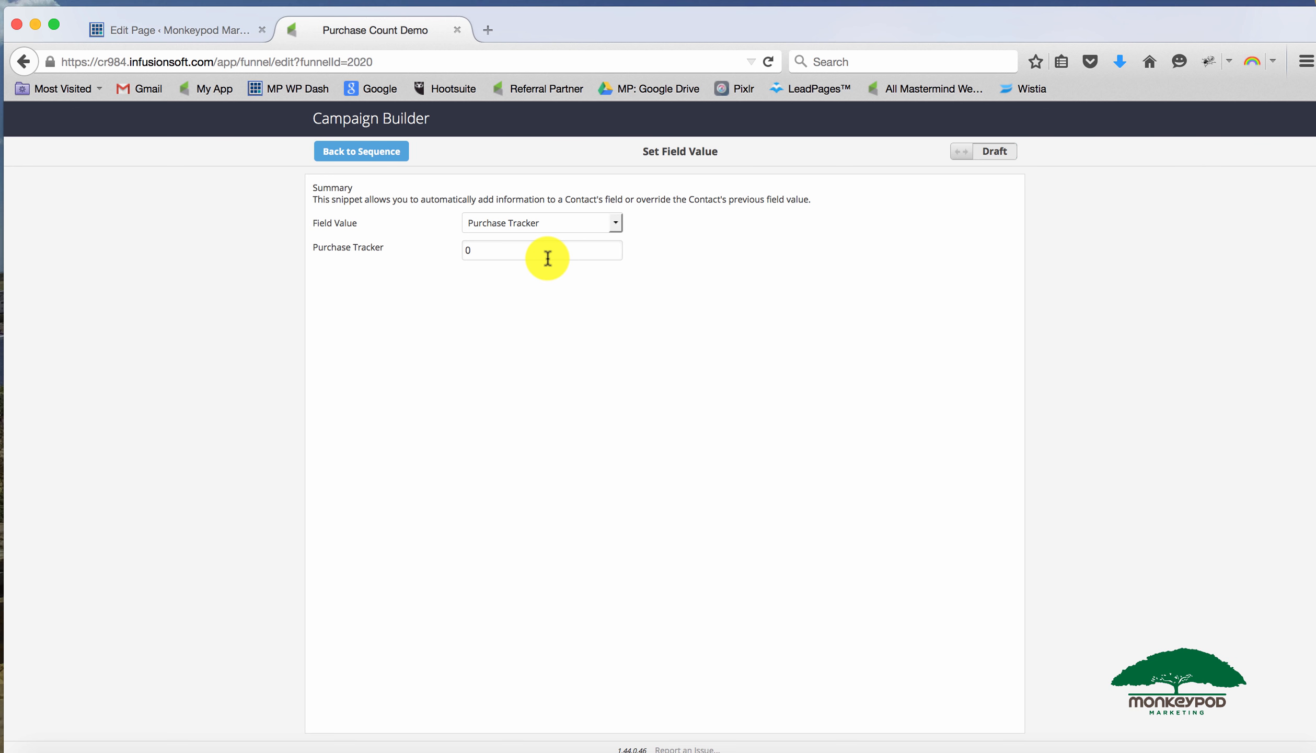
key("BackSpace")
type("3")
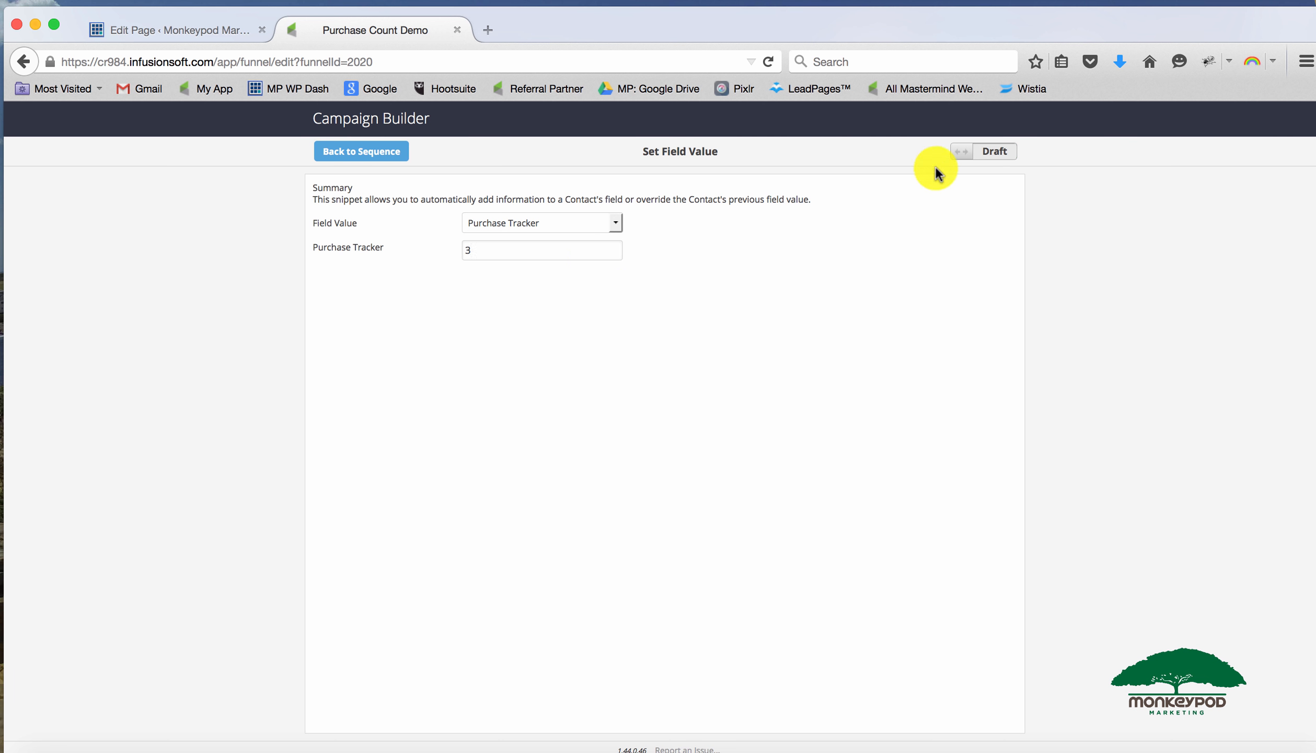
left_click(969, 157)
left_click(391, 153)
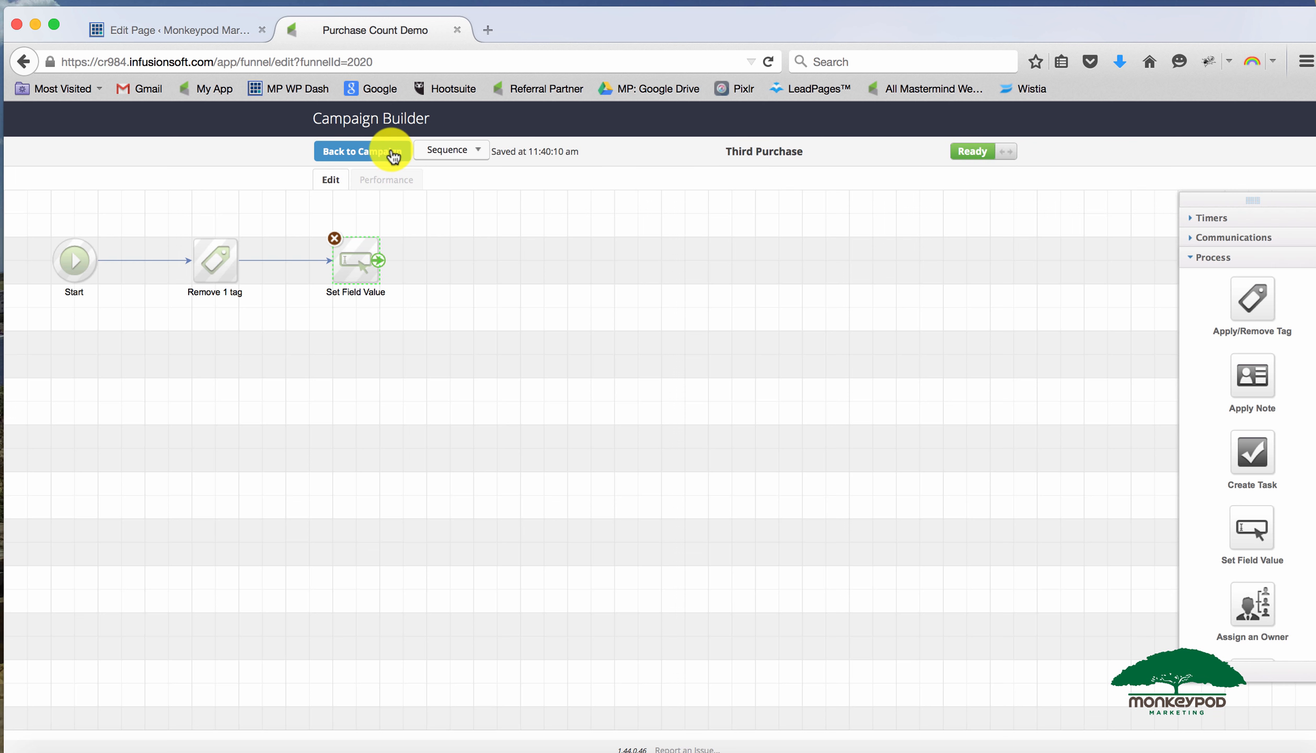
left_click(398, 152)
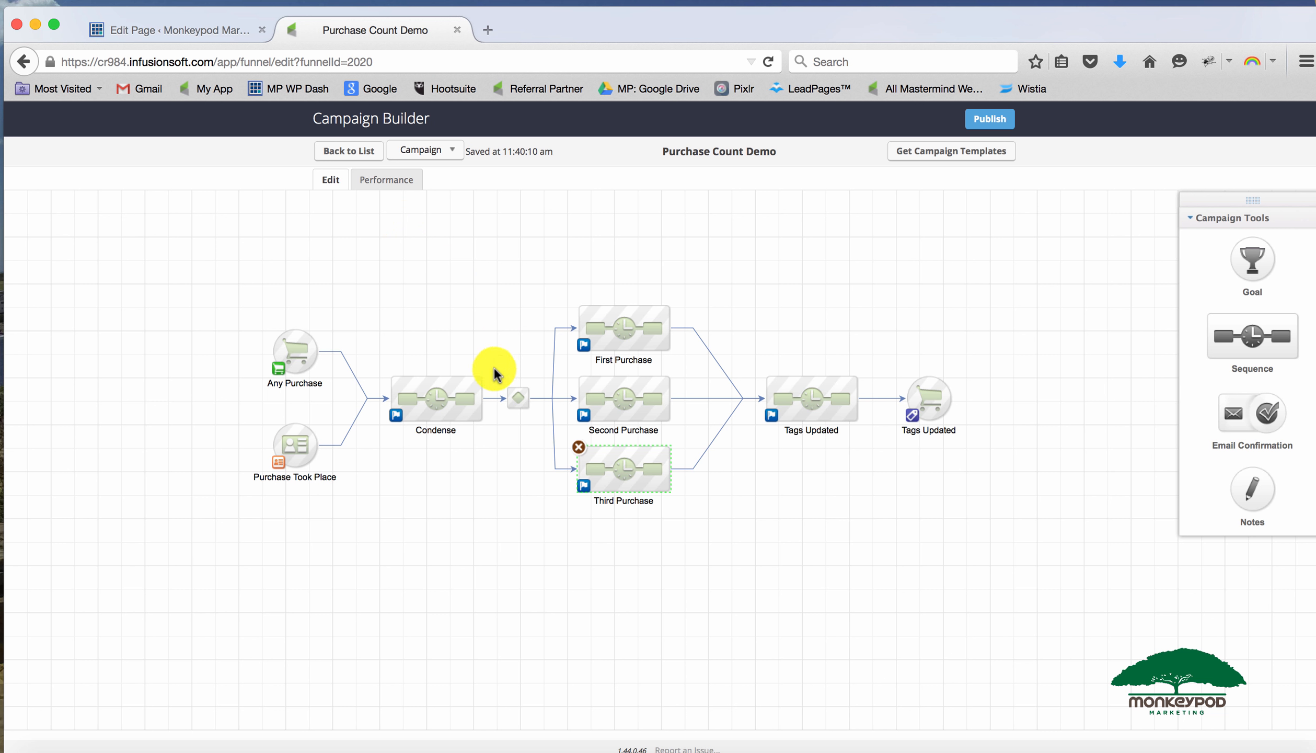
left_click_drag(561, 282, 675, 544)
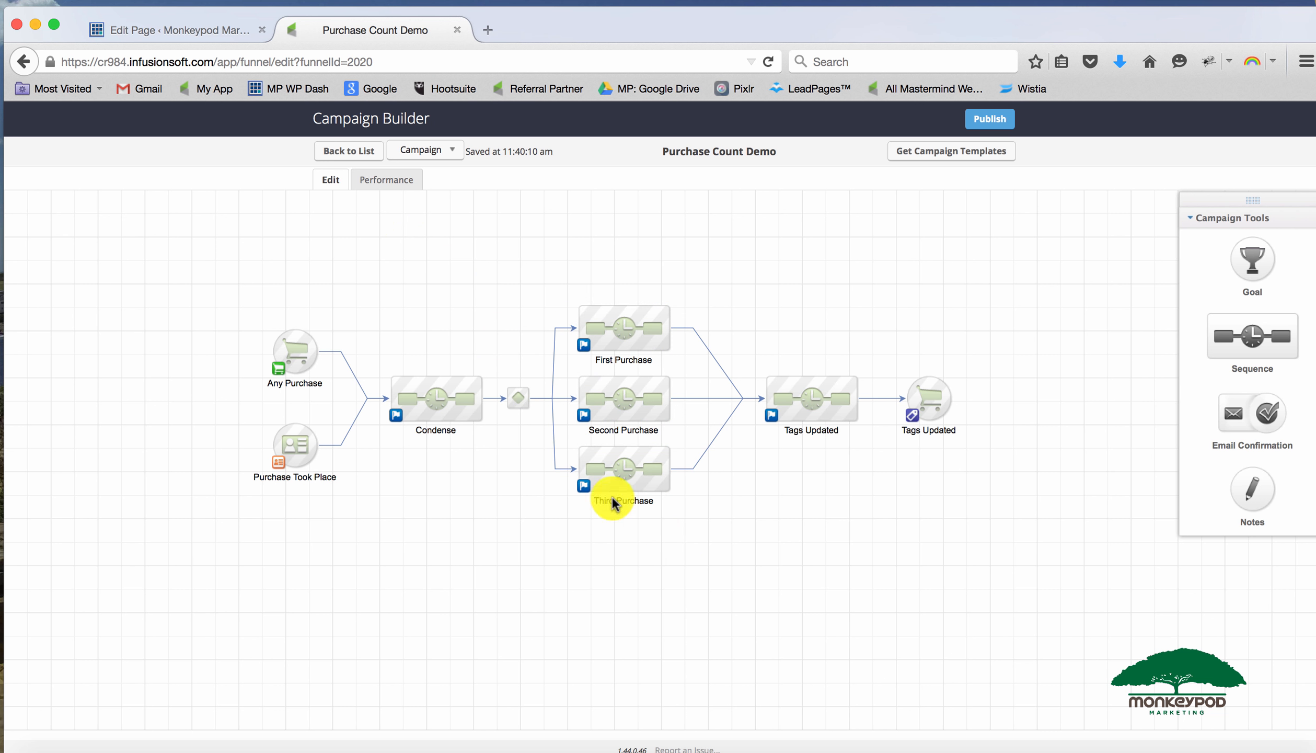
double_click(638, 325)
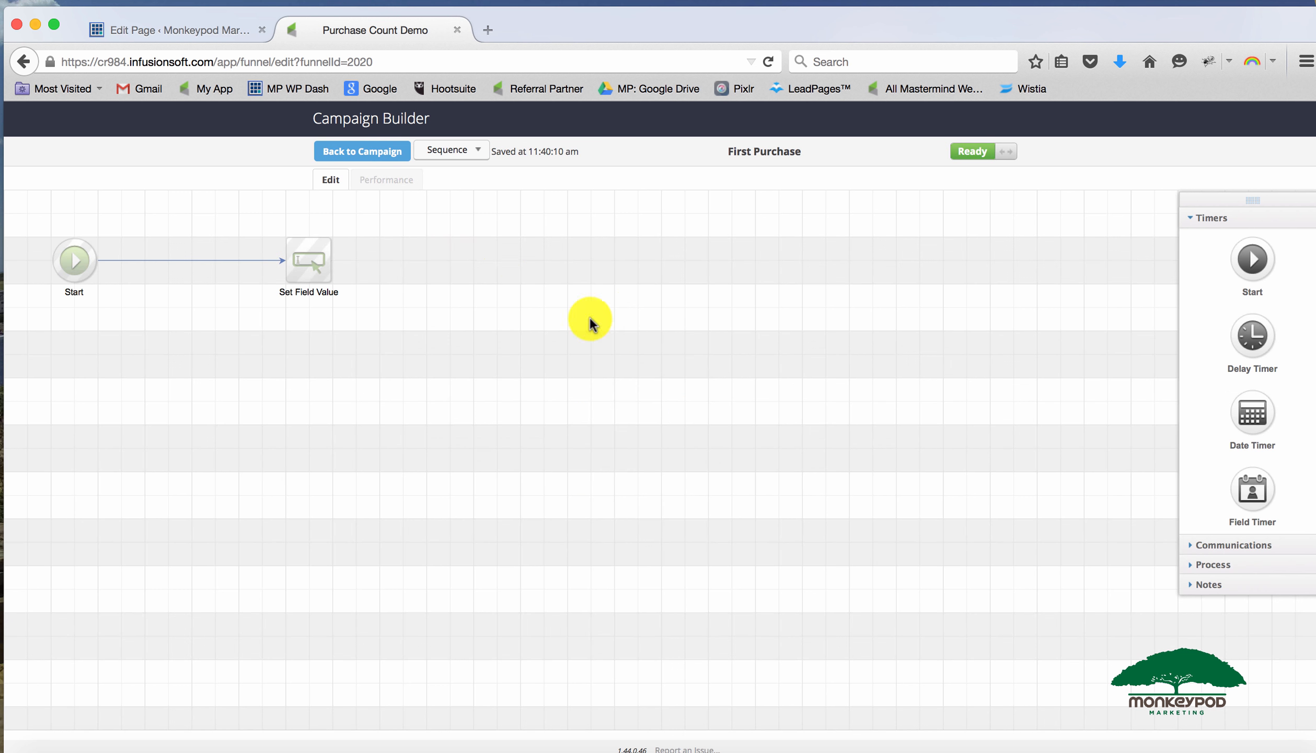
left_click(391, 152)
In the decision following Condense, delete all tag-based rules for First, Second and Third Purchase
double_click(514, 397)
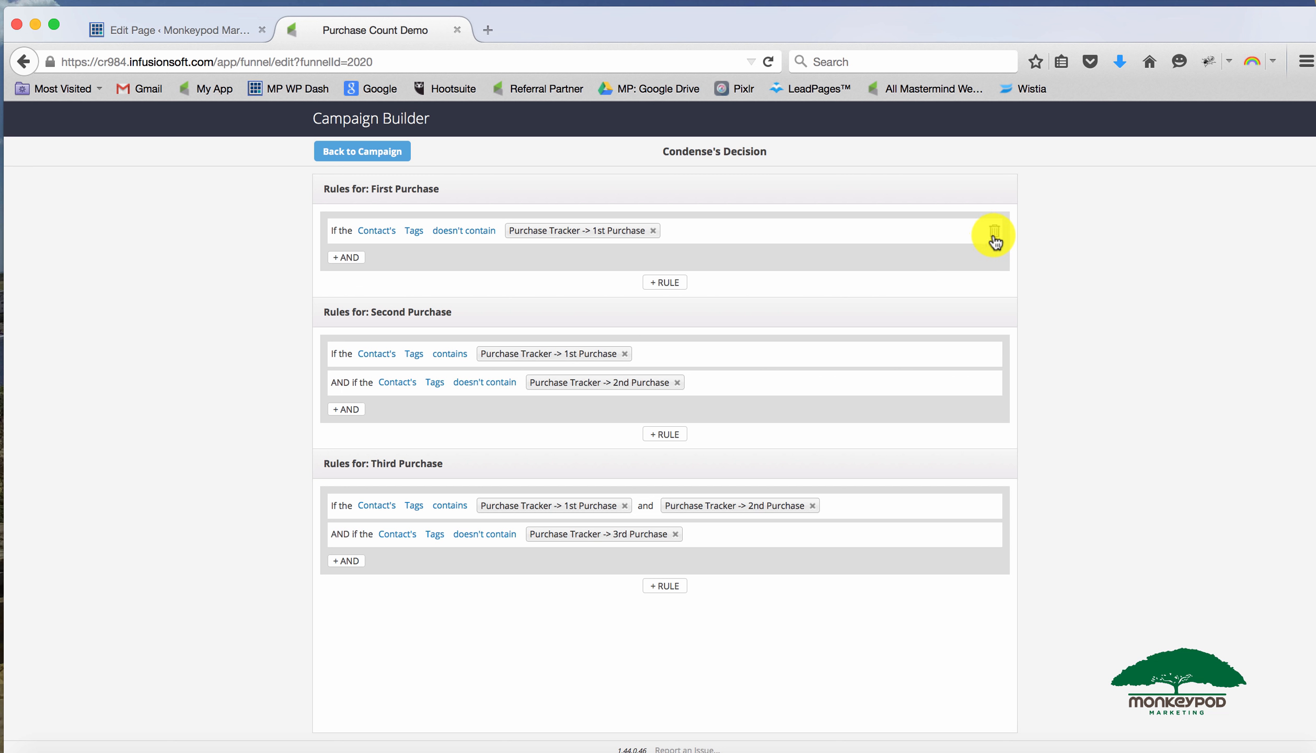
left_click(993, 231)
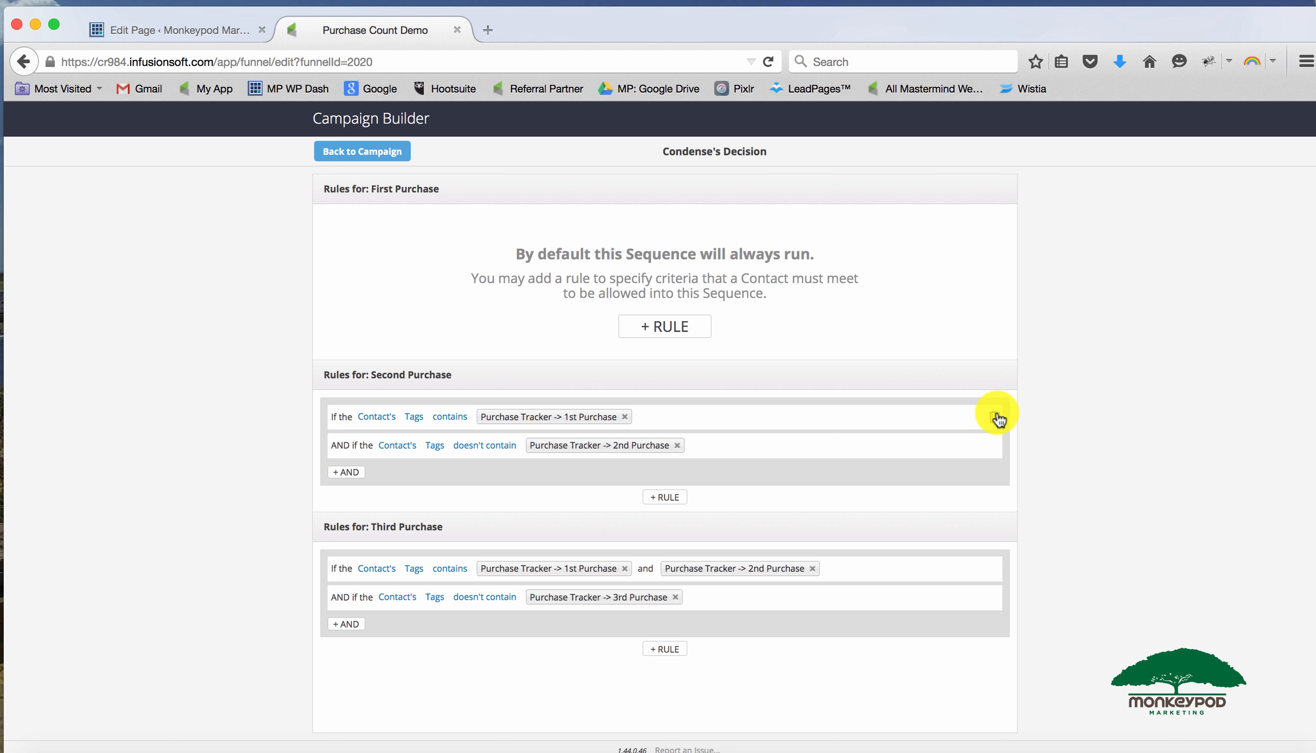
left_click(996, 416)
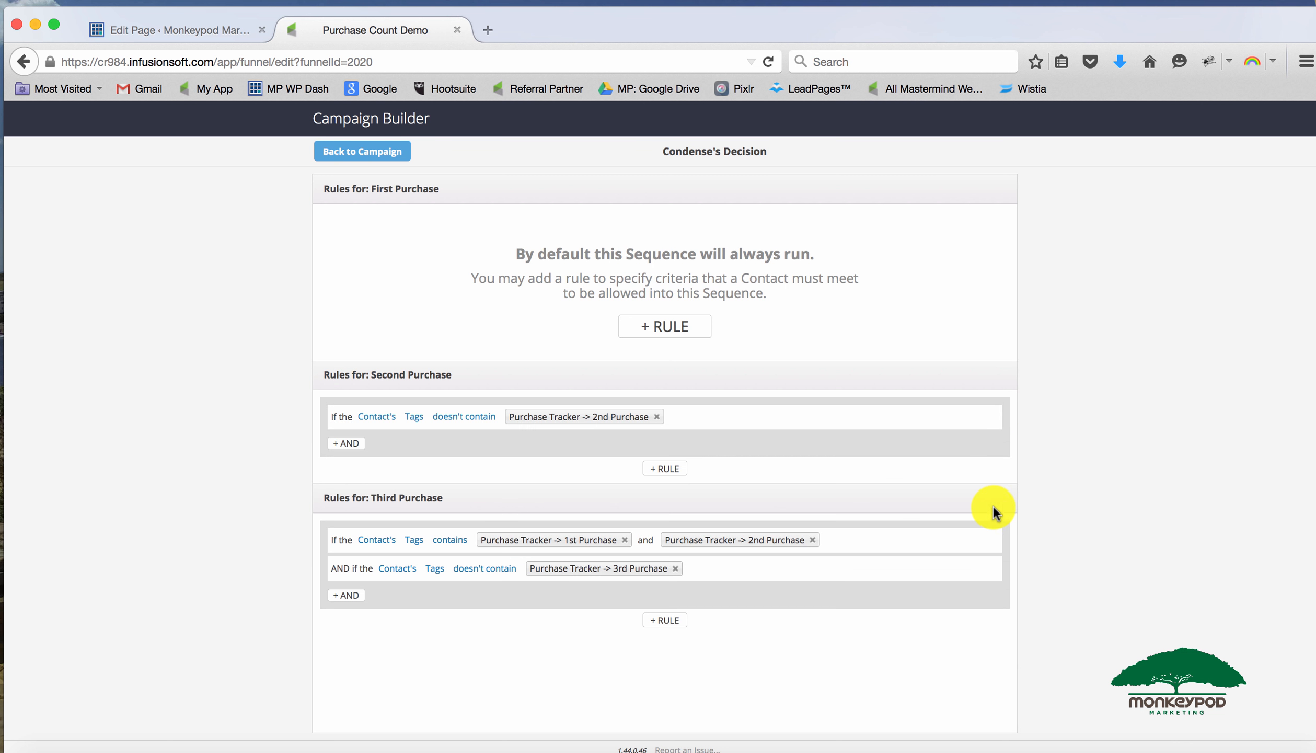
left_click(990, 418)
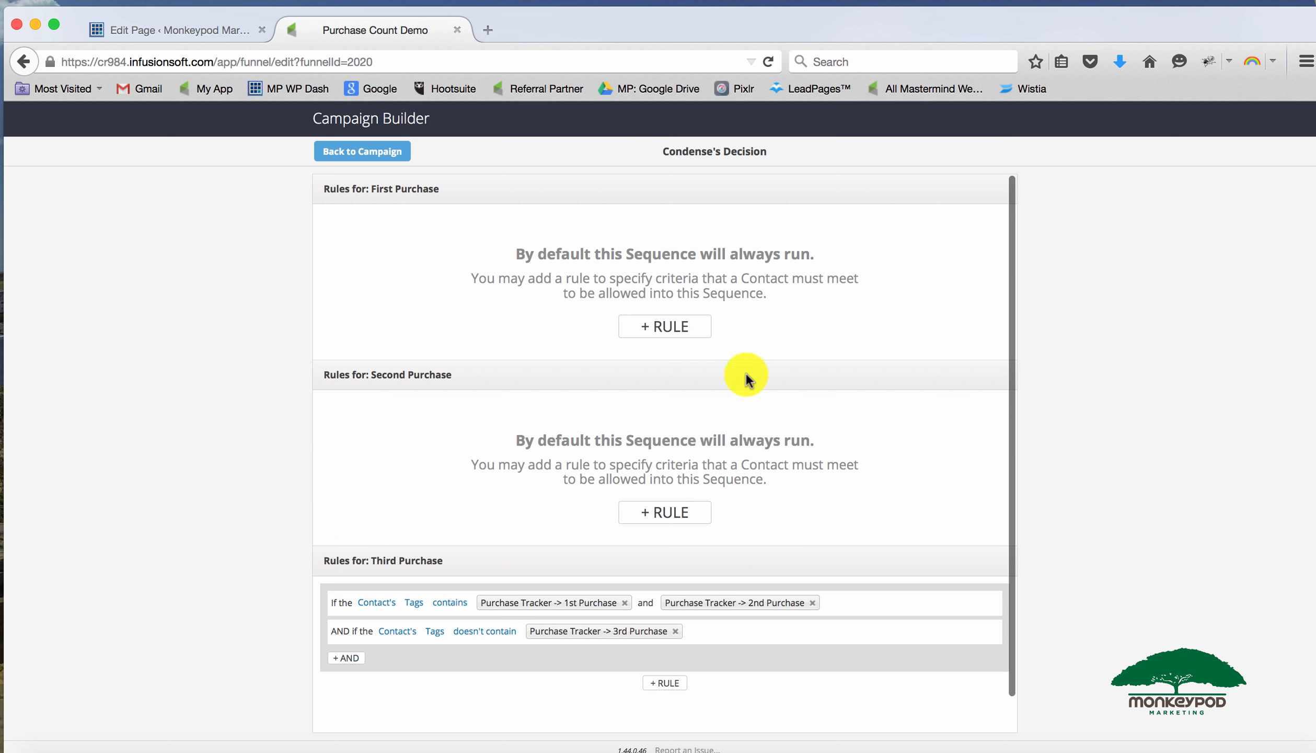
left_click(991, 607)
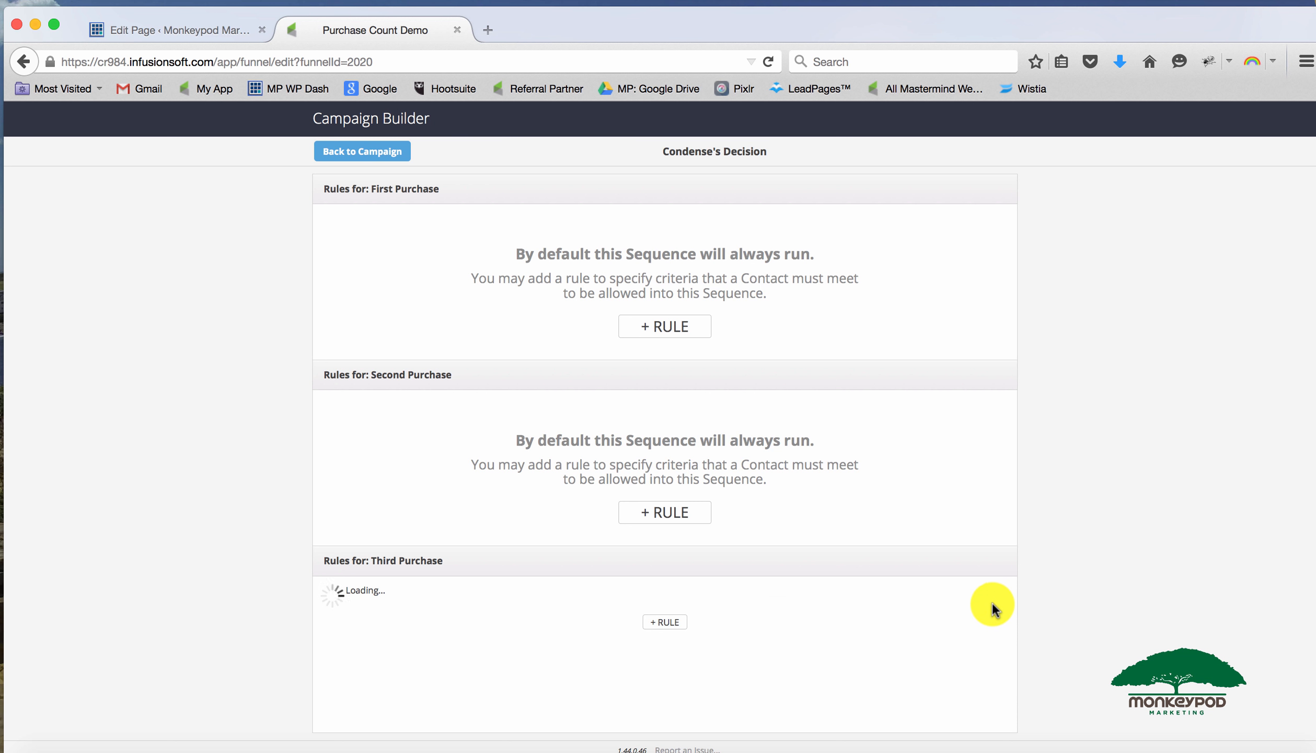
left_click(991, 609)
Add a First Purchase rule that looks at the contact's Test field group
left_click(669, 327)
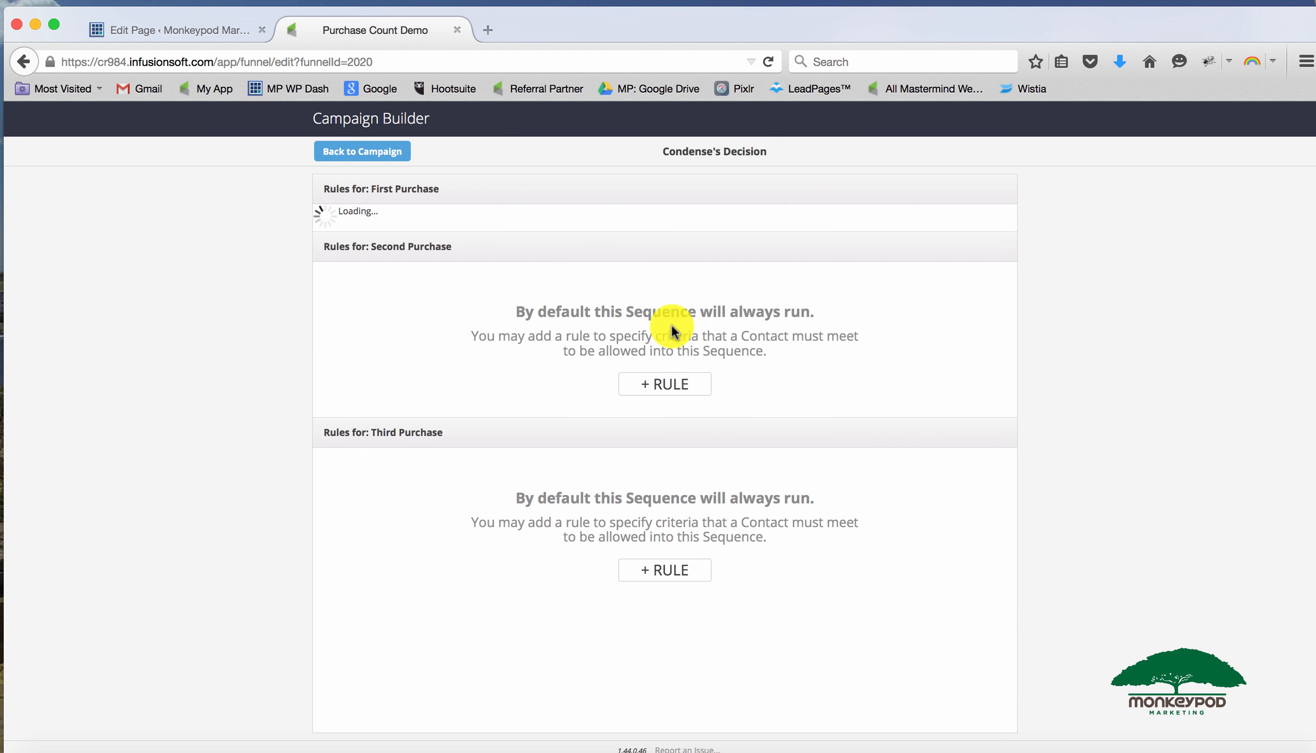
left_click(413, 233)
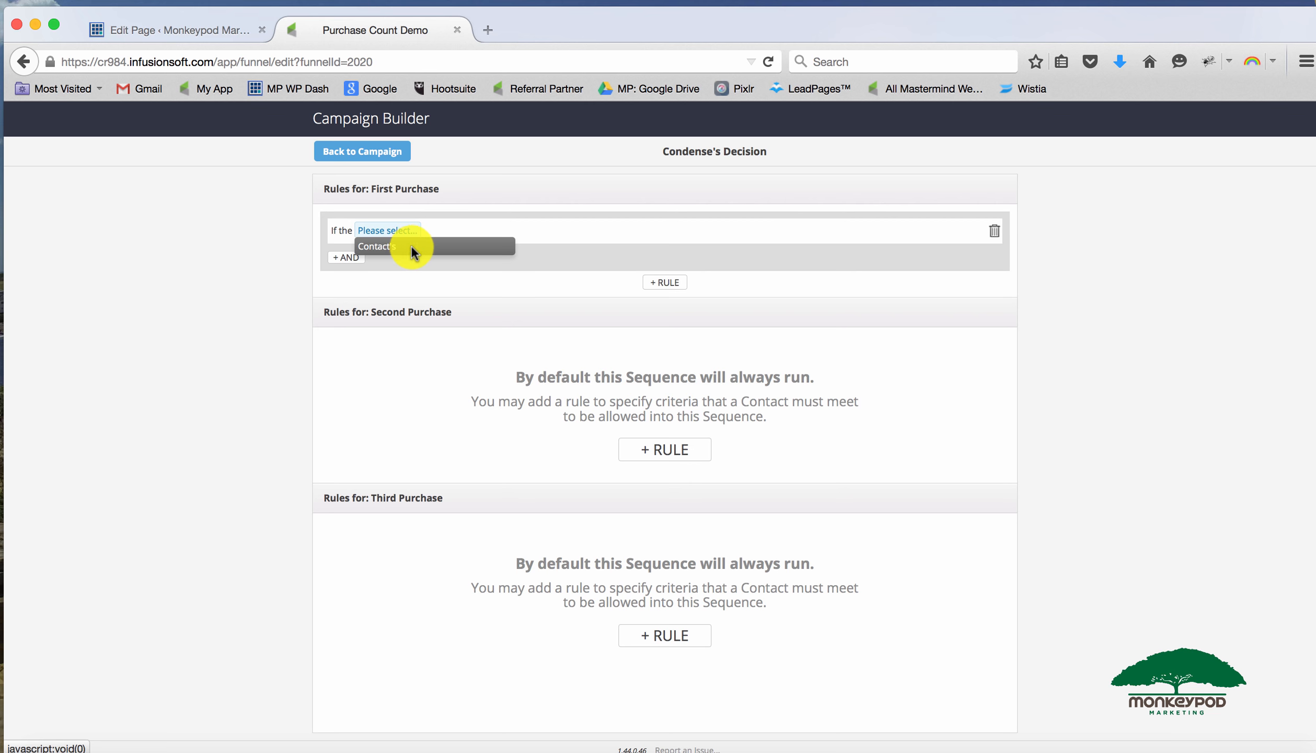
left_click(410, 246)
left_click(438, 232)
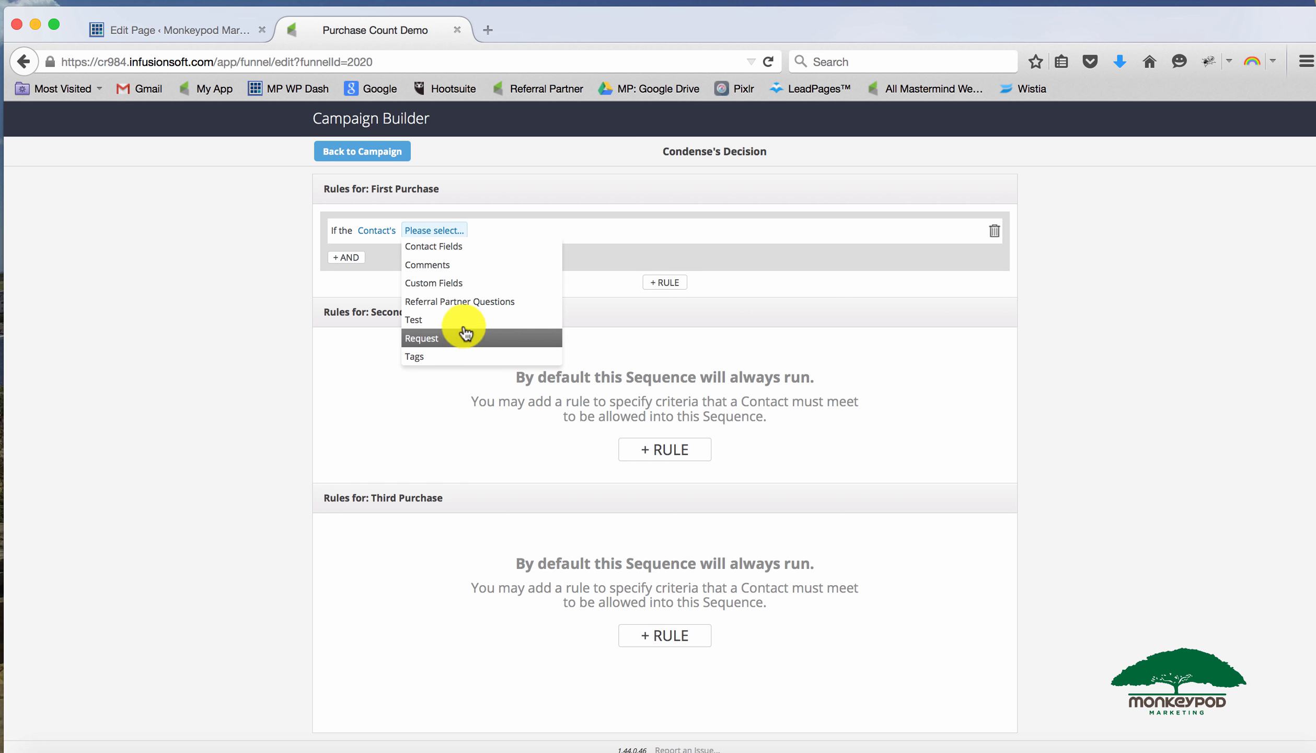
left_click(479, 283)
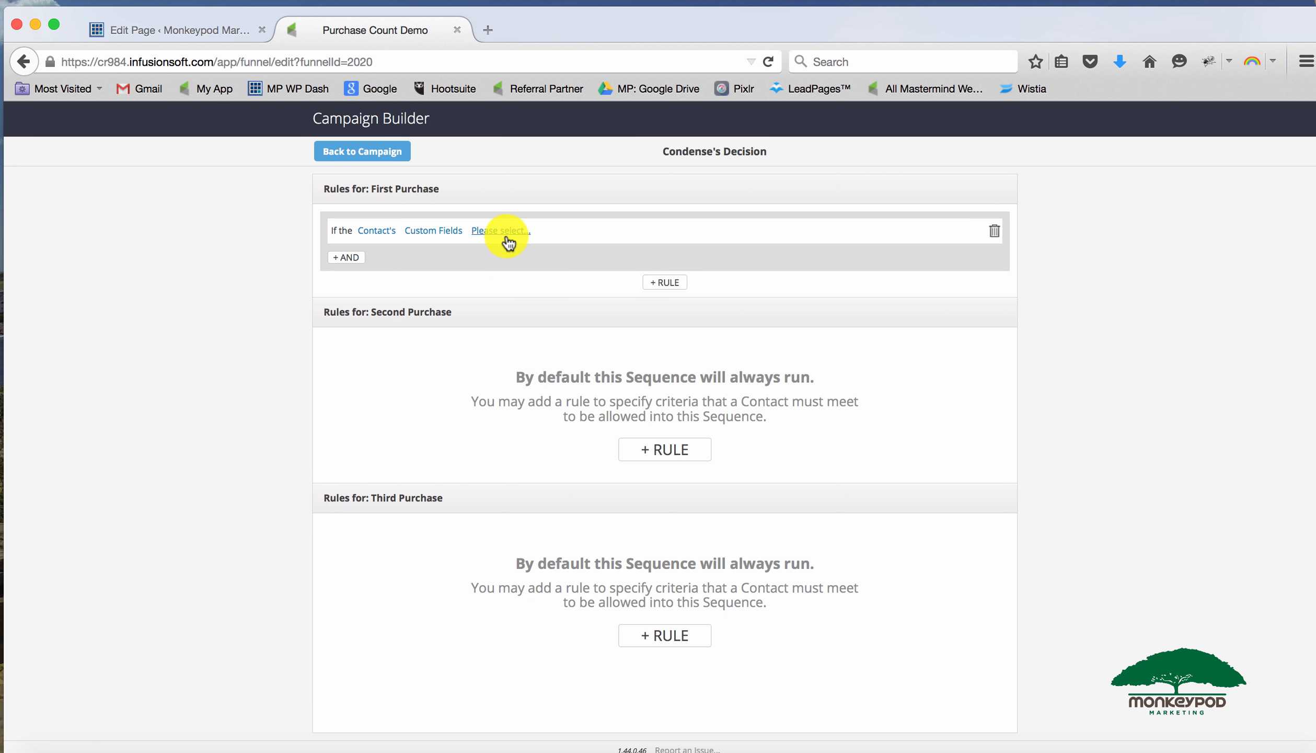
left_click(506, 234)
left_click(430, 238)
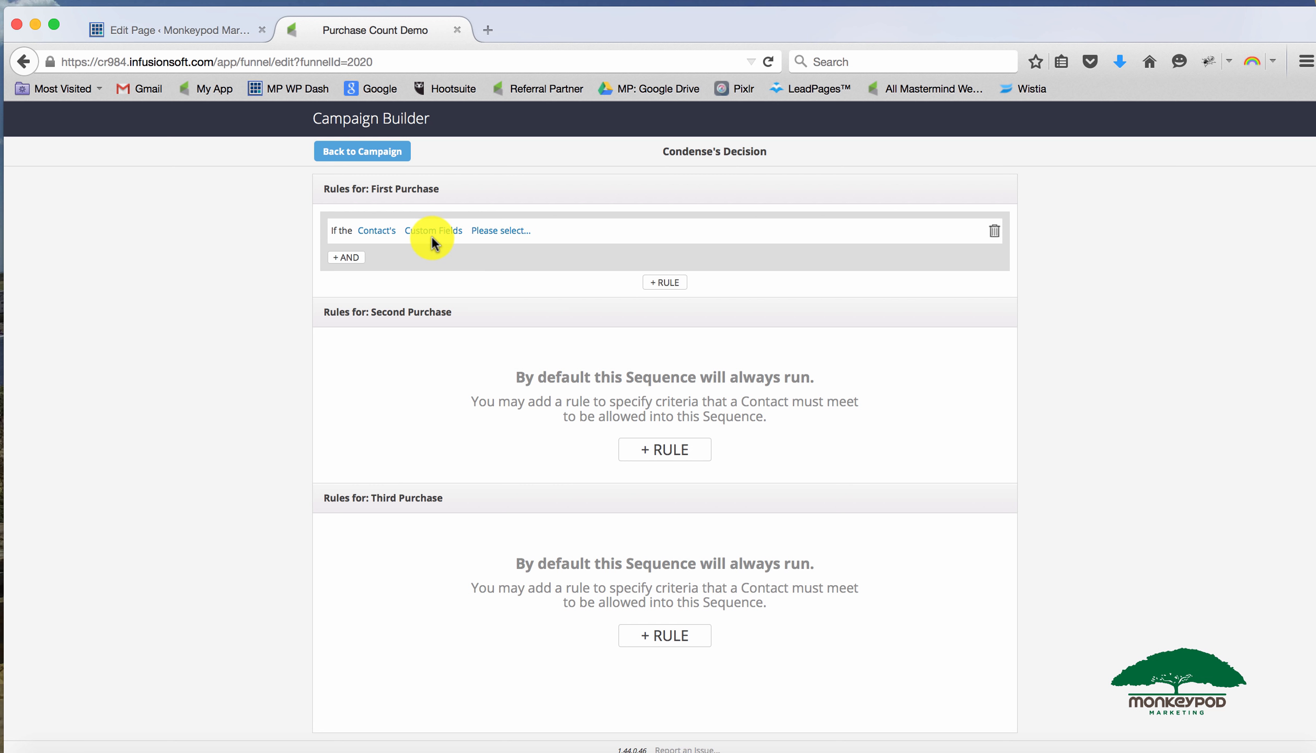
left_click(444, 230)
left_click(445, 320)
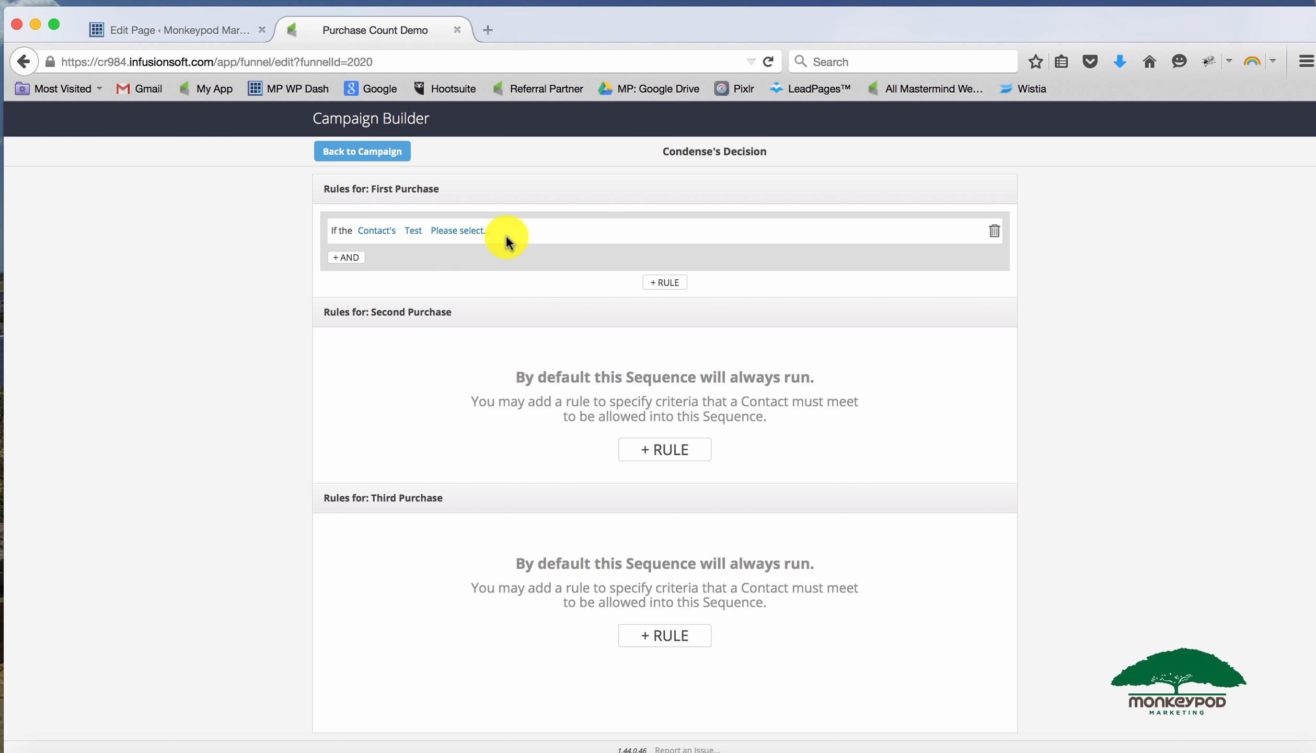
Complete the First Purchase rule with the condition Purchase Tracker equals 0
left_click(483, 231)
left_click(488, 265)
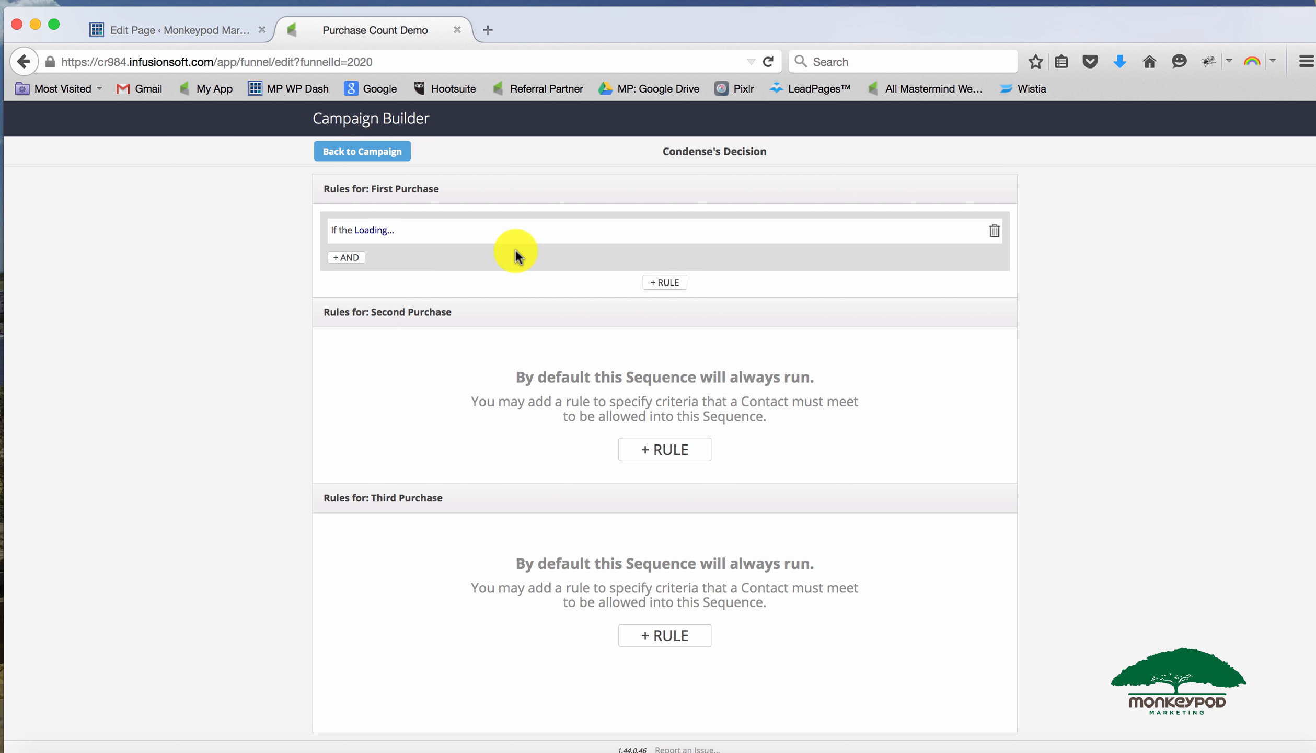
left_click(549, 233)
left_click(553, 244)
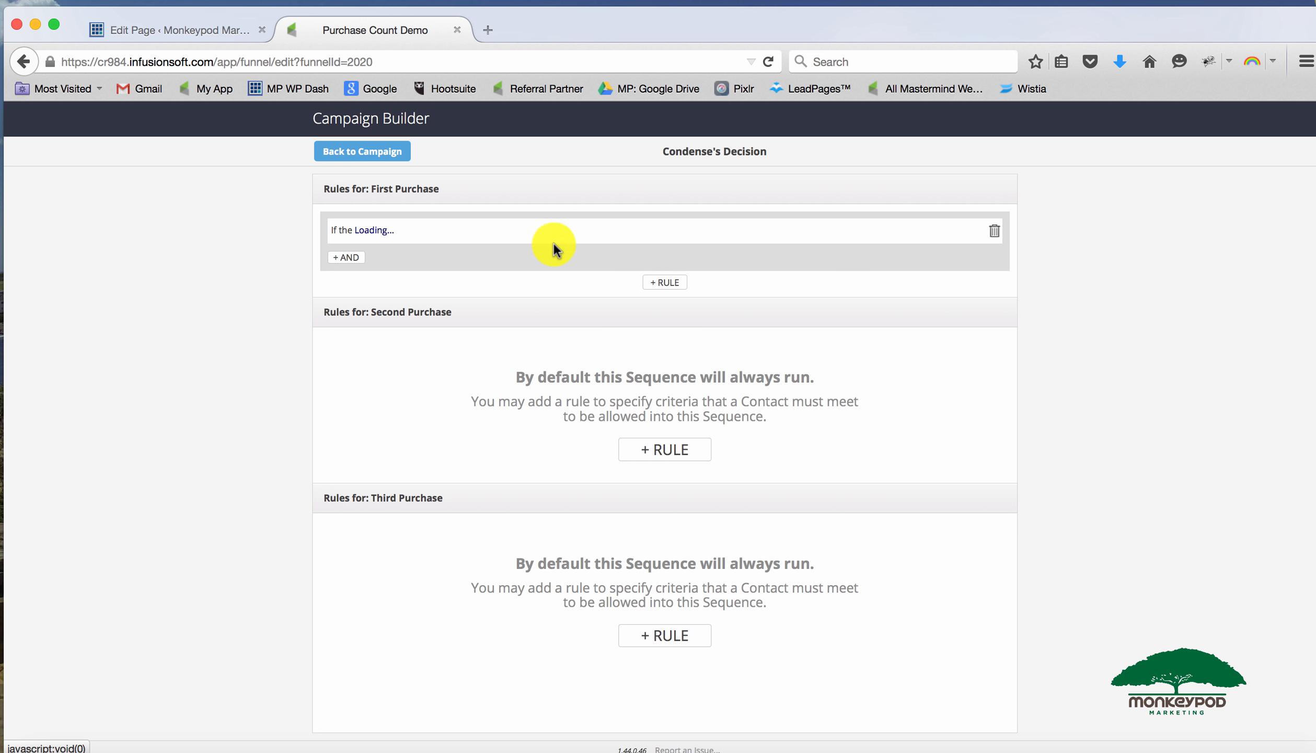
left_click(598, 230)
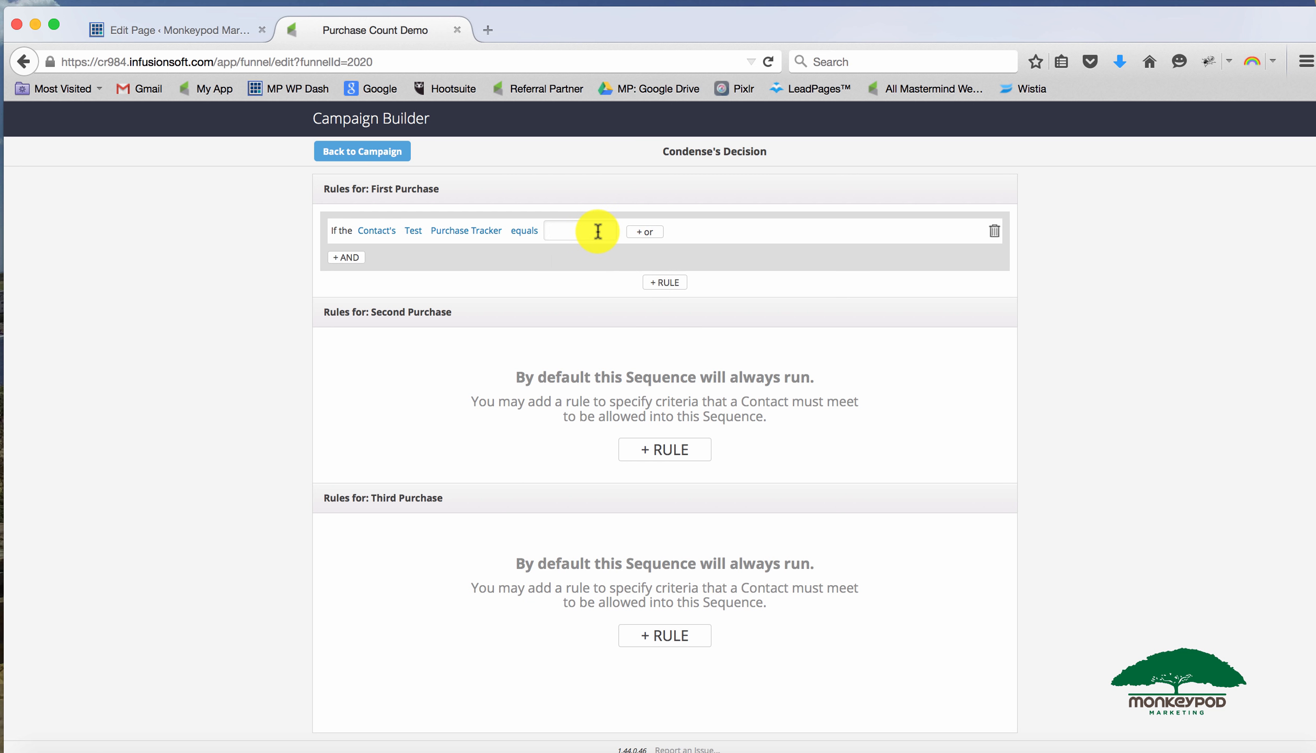
Add a Second Purchase rule requiring that the contact's Purchase Tracker, from the Test group, equals 1
left_click(672, 443)
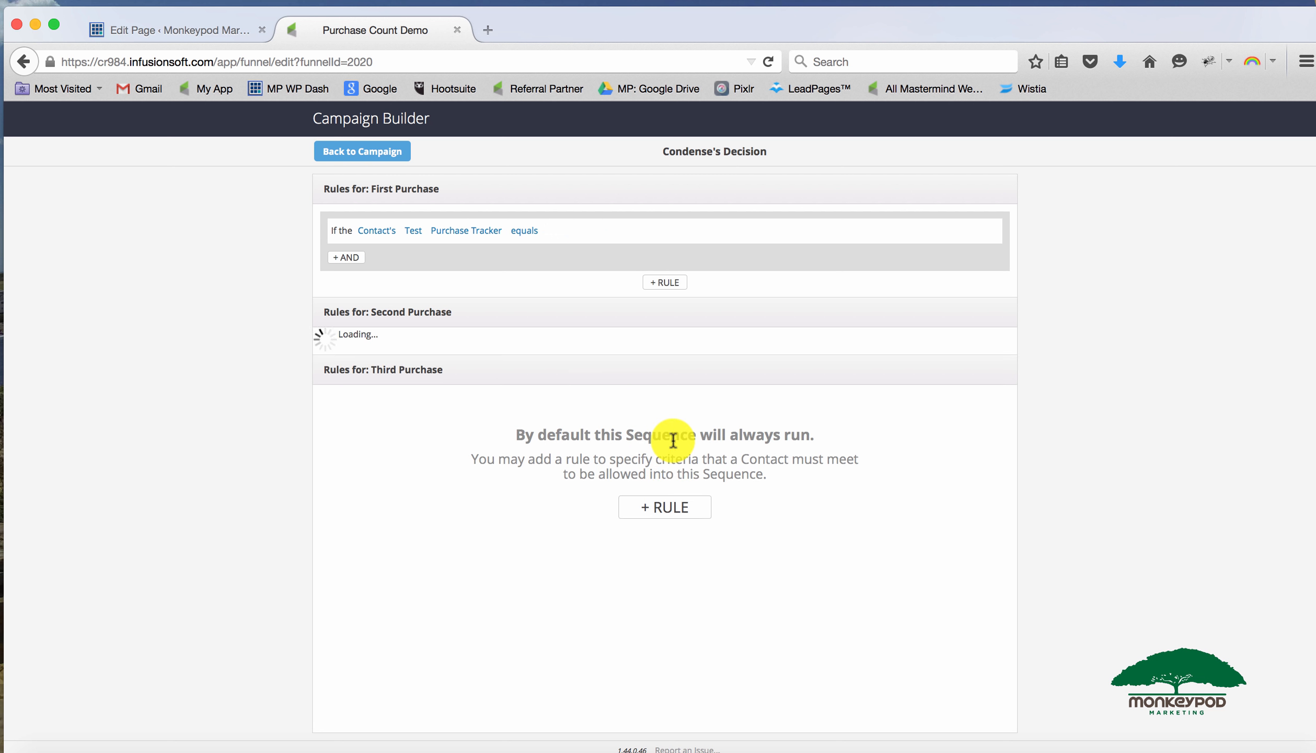
left_click(383, 353)
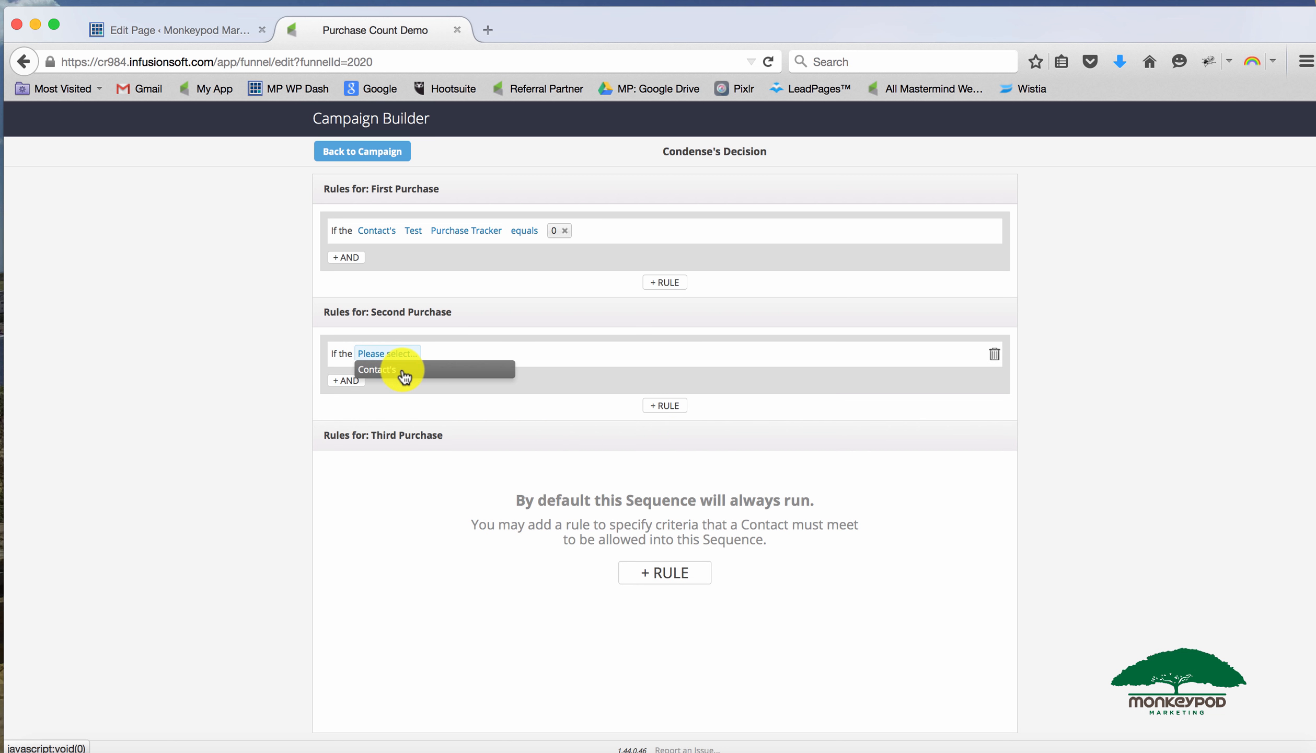
left_click(405, 370)
left_click(428, 354)
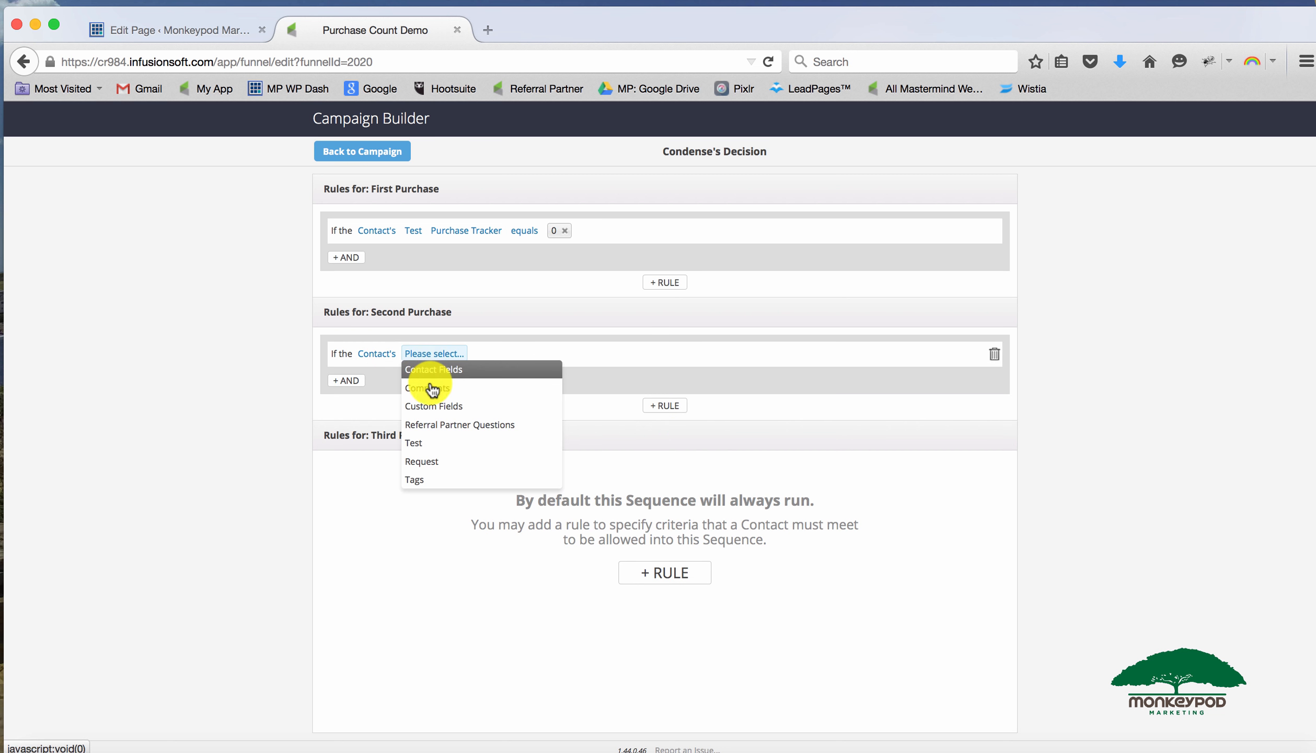
left_click(447, 443)
left_click(487, 353)
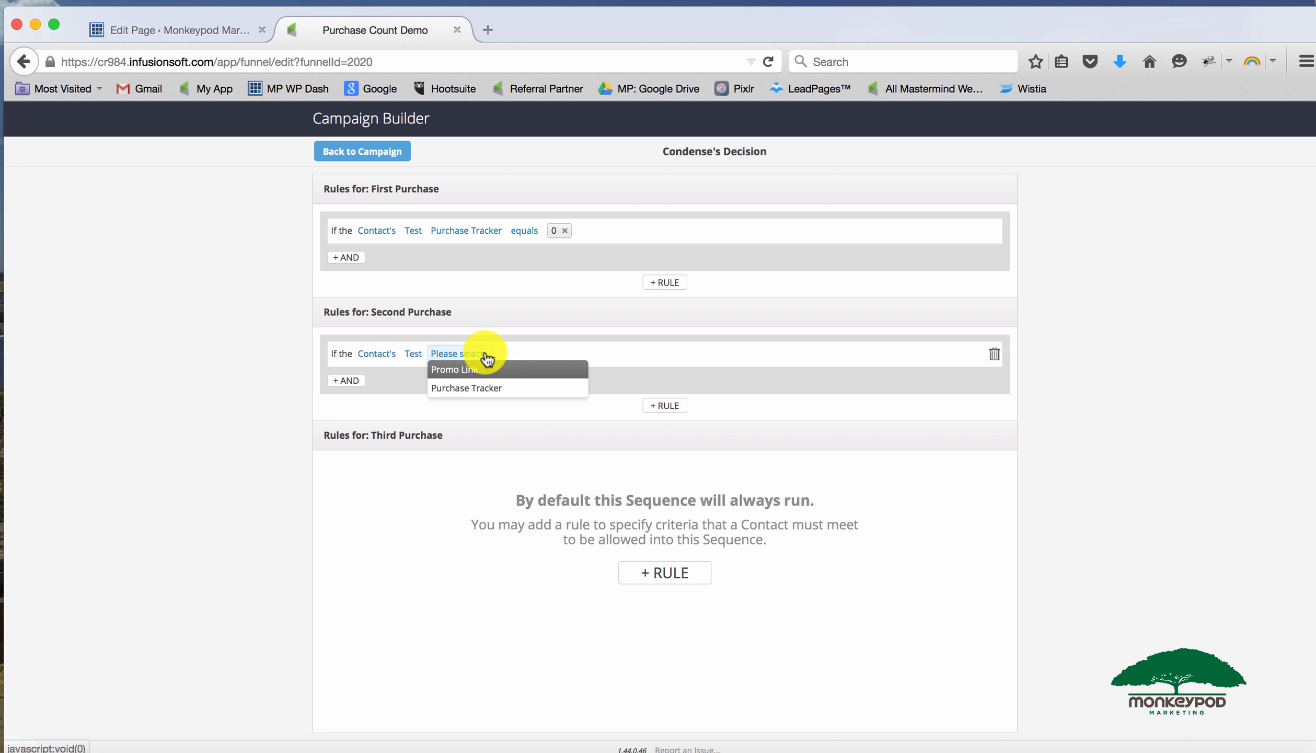
left_click(497, 385)
left_click(535, 355)
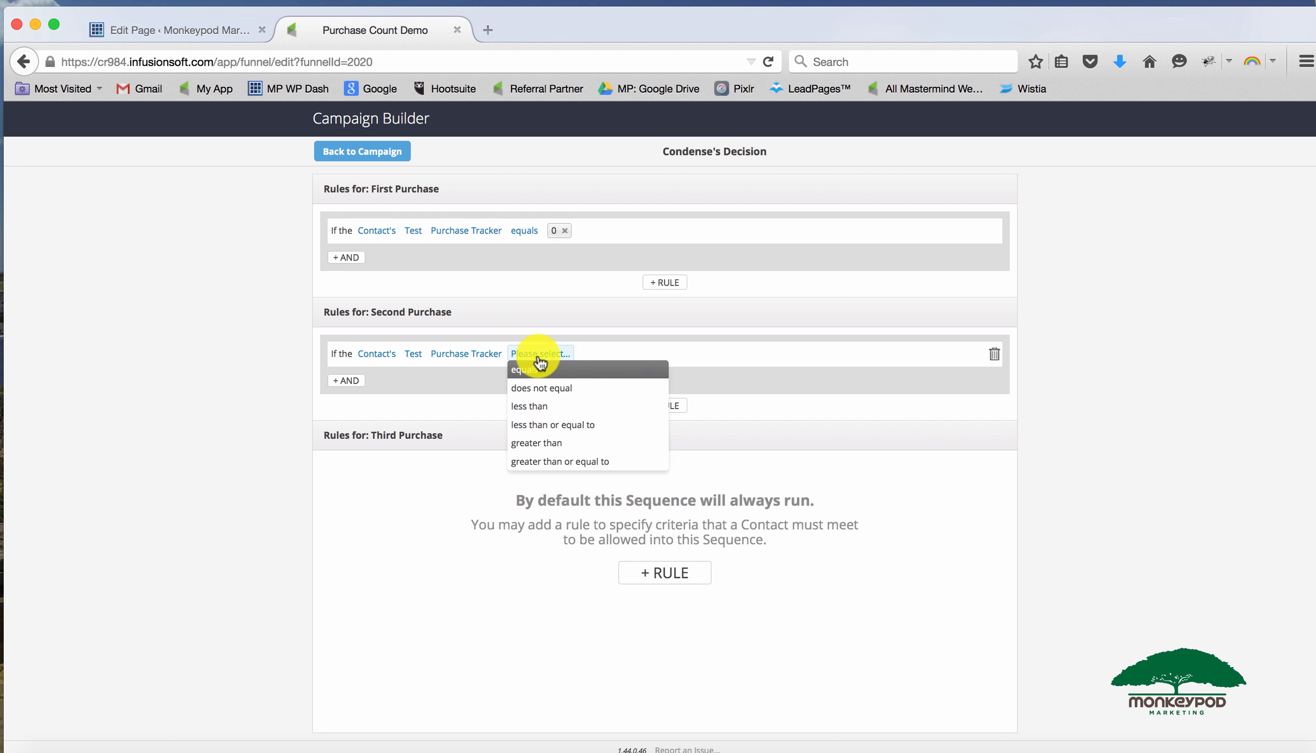
left_click(544, 363)
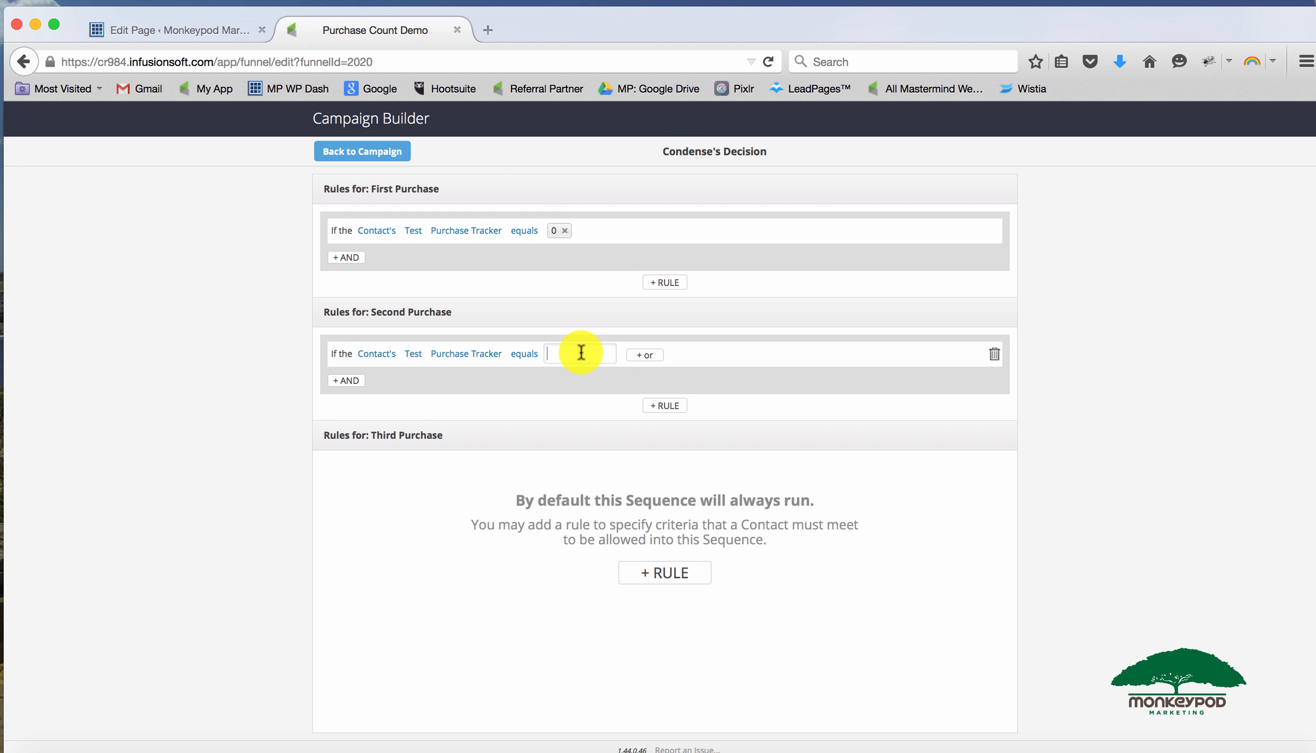
type("1")
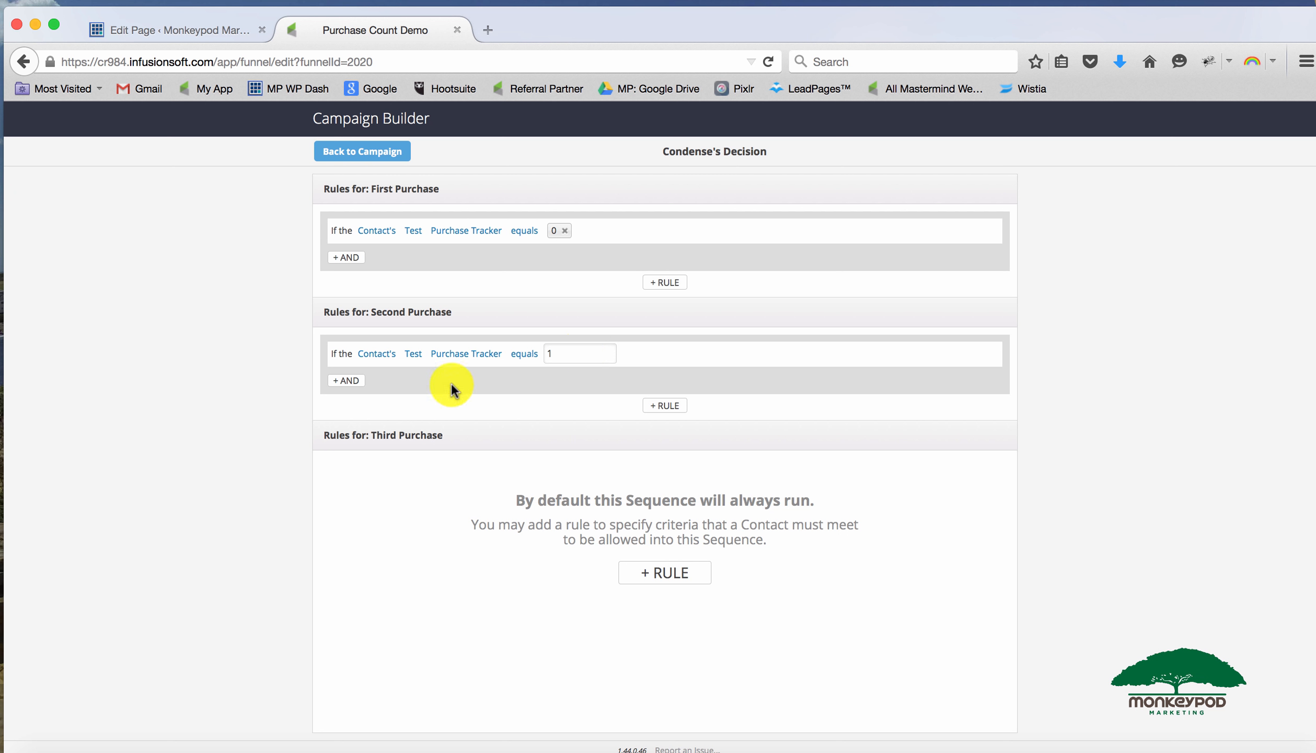
left_click(744, 402)
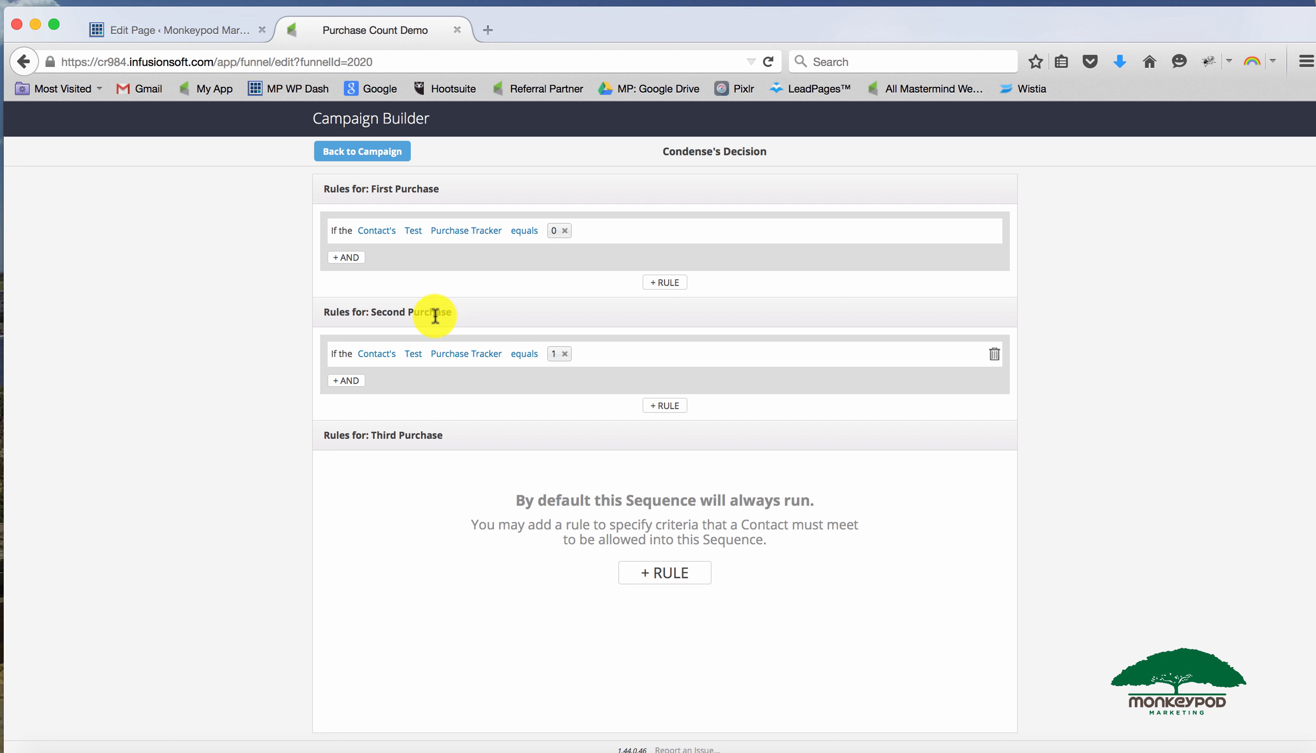
Add a Third Purchase rule that looks at the contact's Test field group
left_click(662, 573)
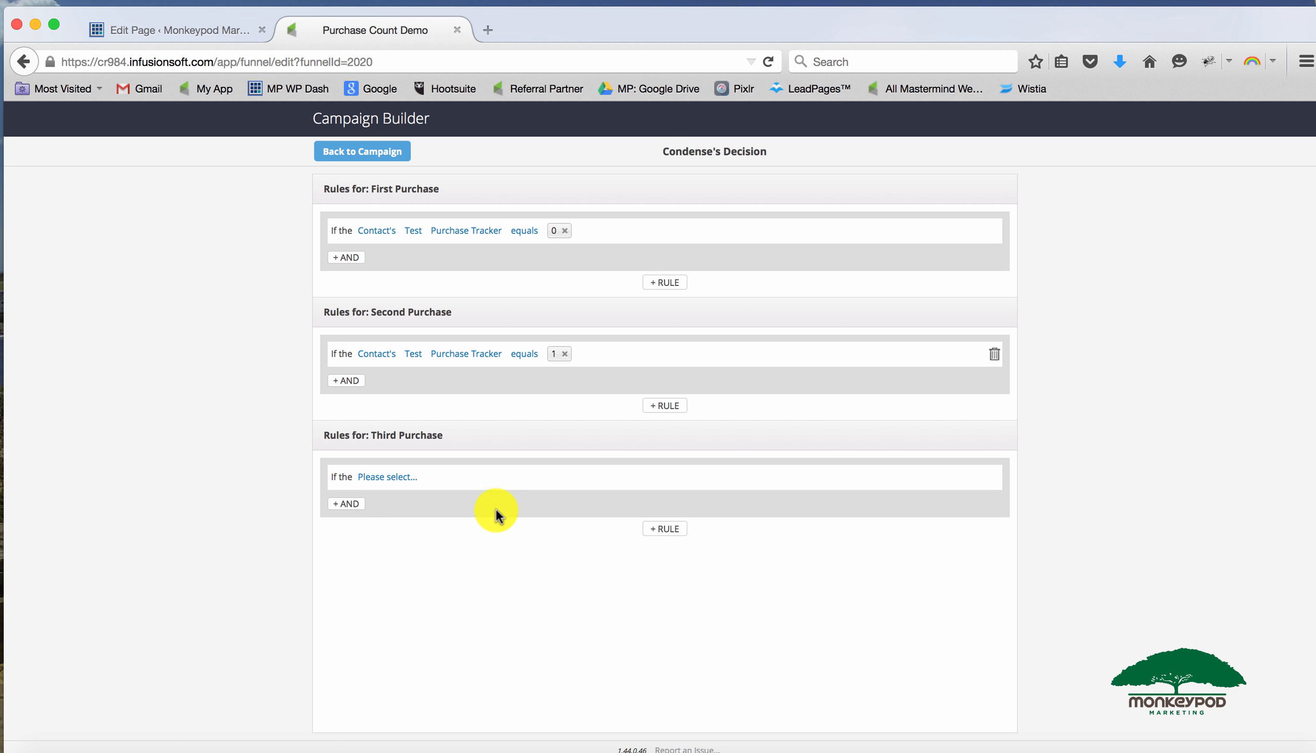
left_click(390, 476)
left_click(402, 494)
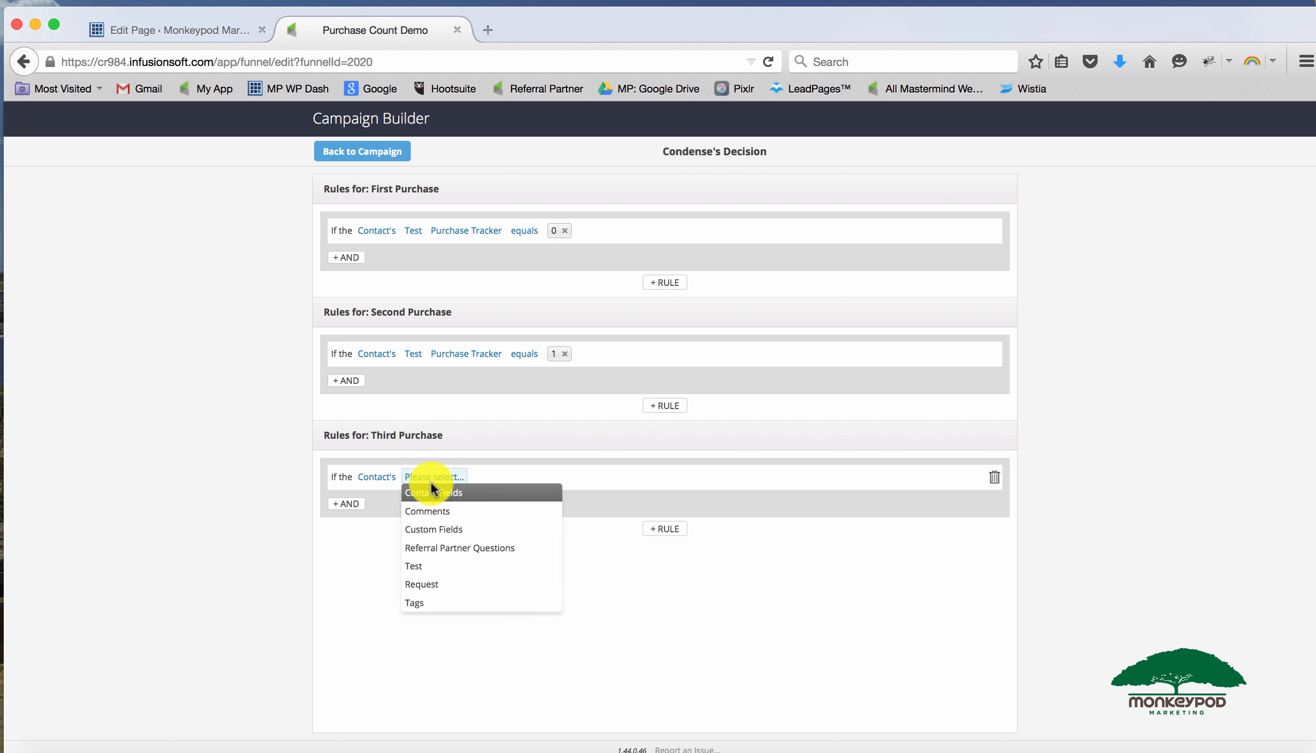
left_click(434, 500)
left_click(434, 478)
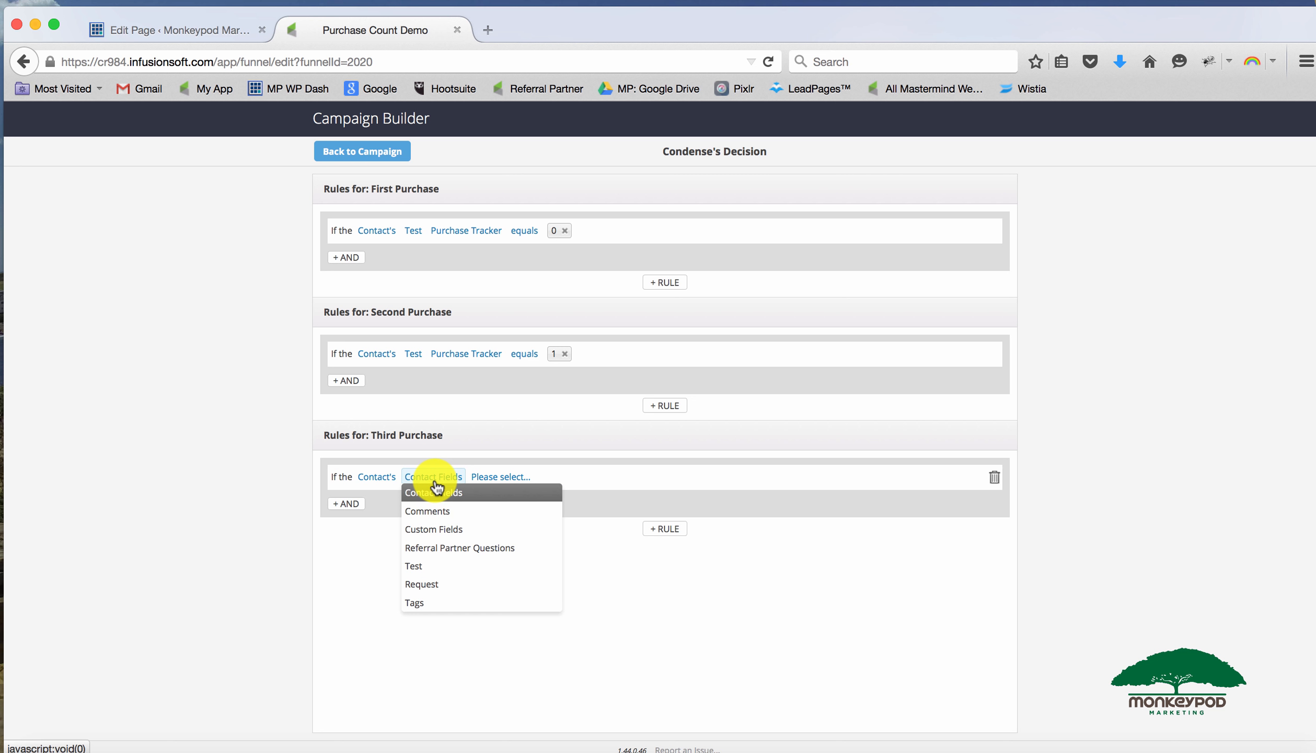
left_click(439, 563)
Complete the Third Purchase rule with the condition Purchase Tracker equals 2, and return to the campaign
left_click(475, 483)
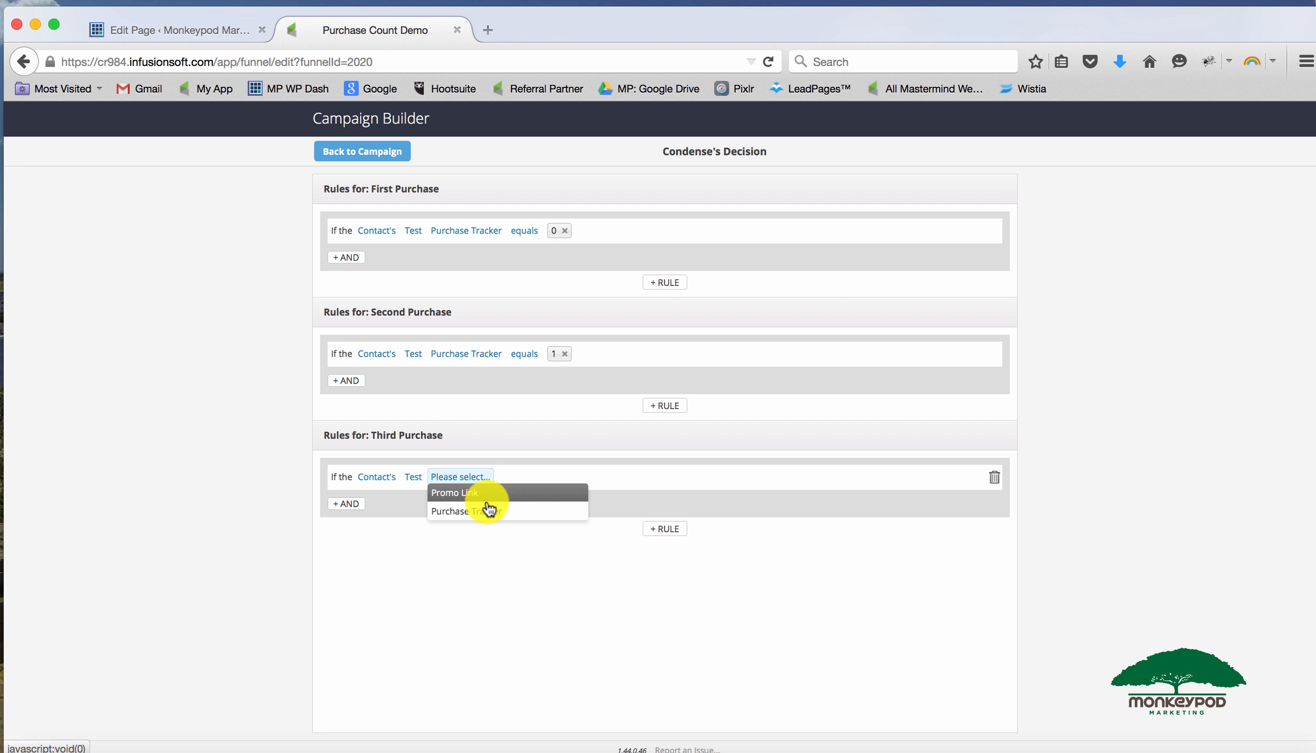
left_click(489, 505)
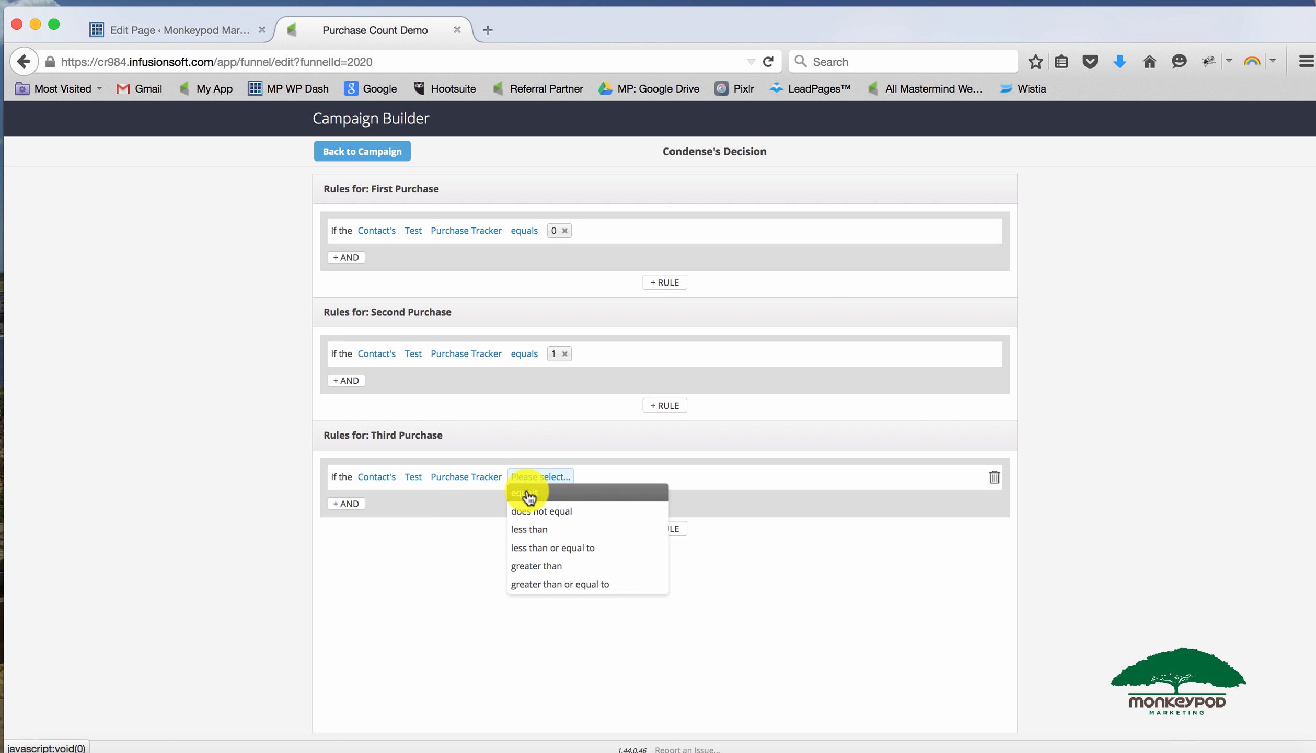
left_click(529, 494)
left_click(571, 477)
type("3")
type("2")
key("Return")
left_click_drag(443, 437, 385, 438)
left_click(384, 438)
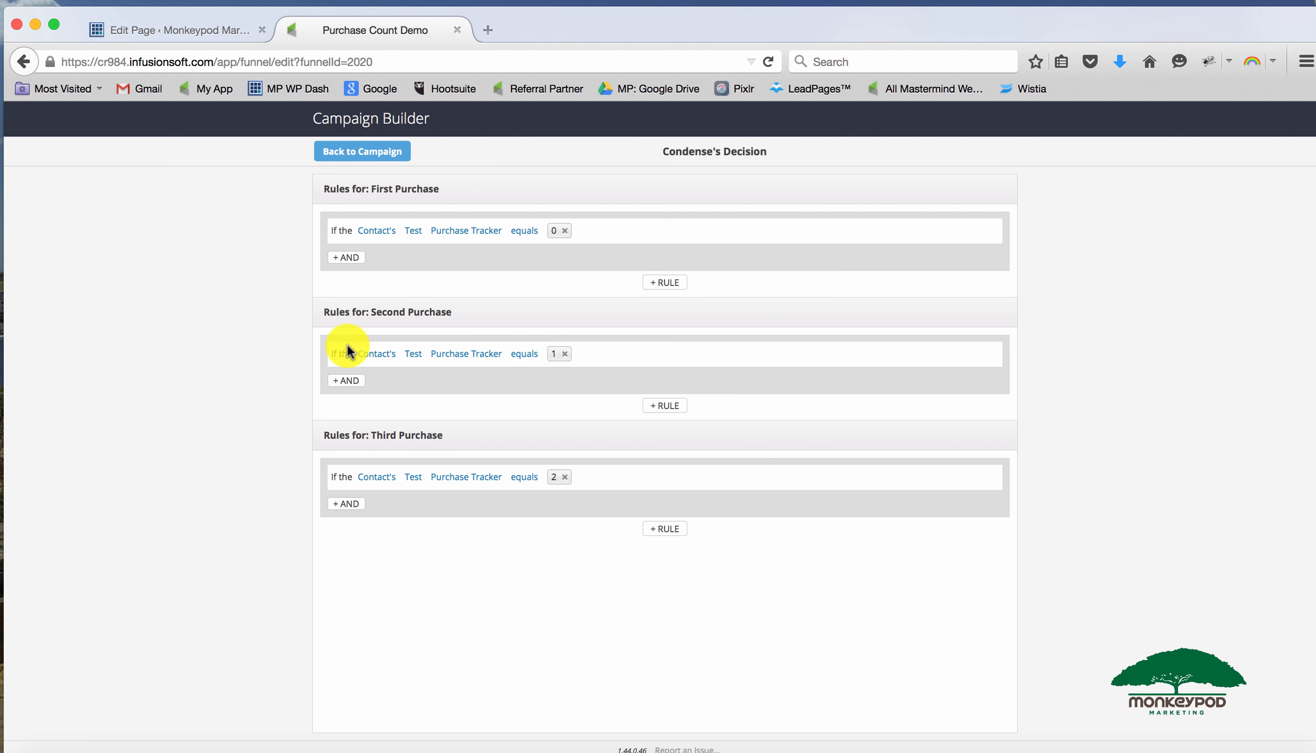
left_click(352, 154)
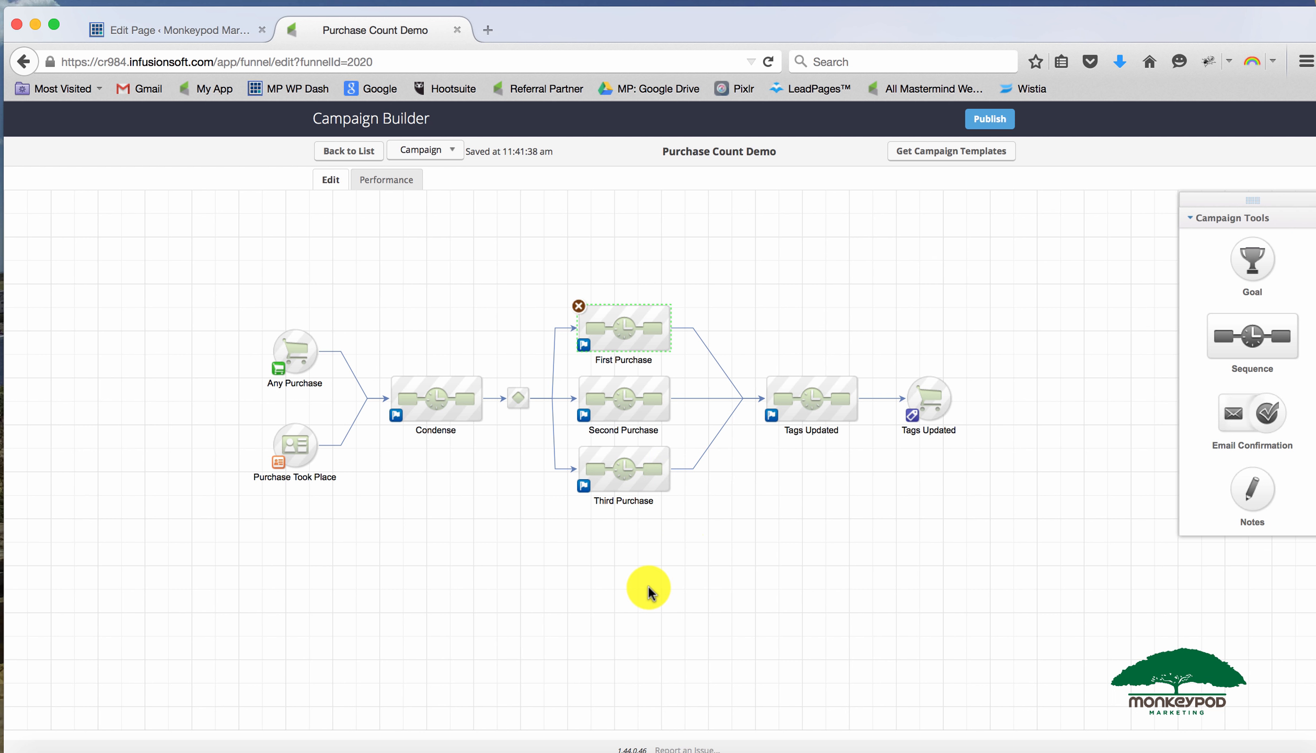
left_click_drag(549, 282, 711, 567)
left_click(711, 567)
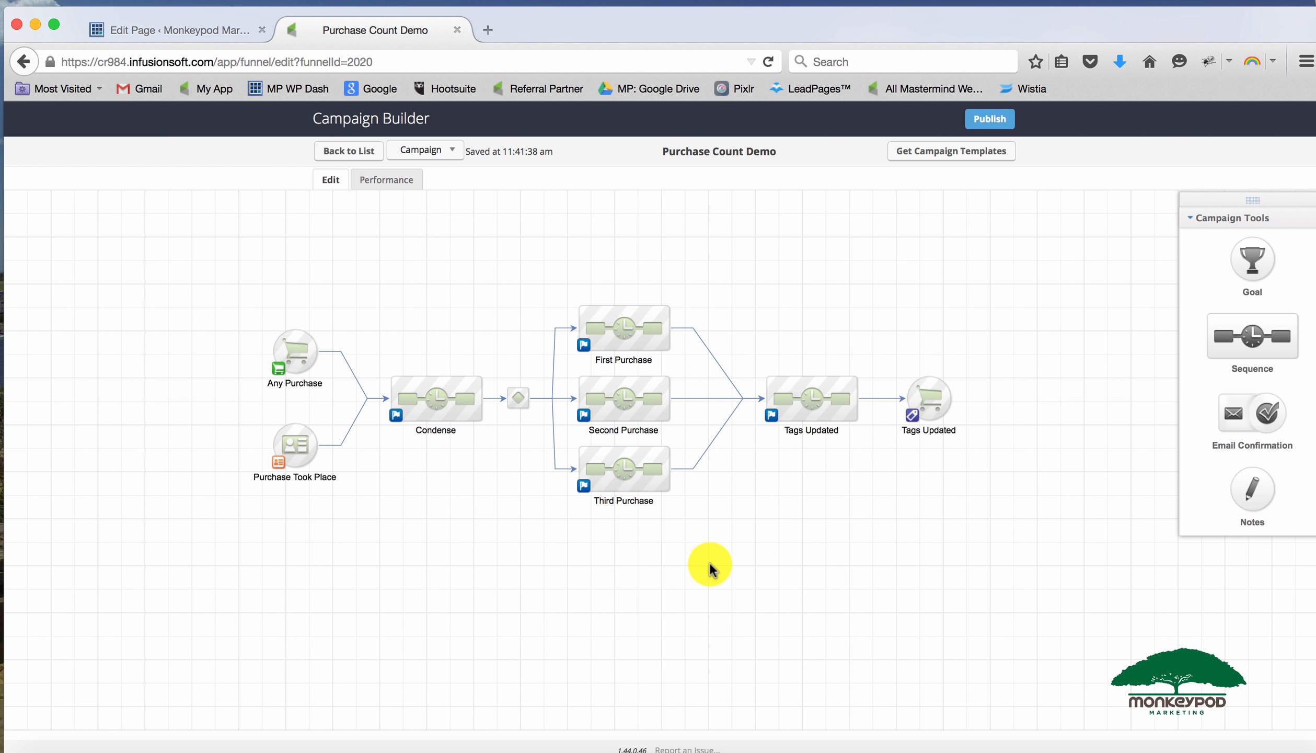
left_click_drag(710, 567, 554, 261)
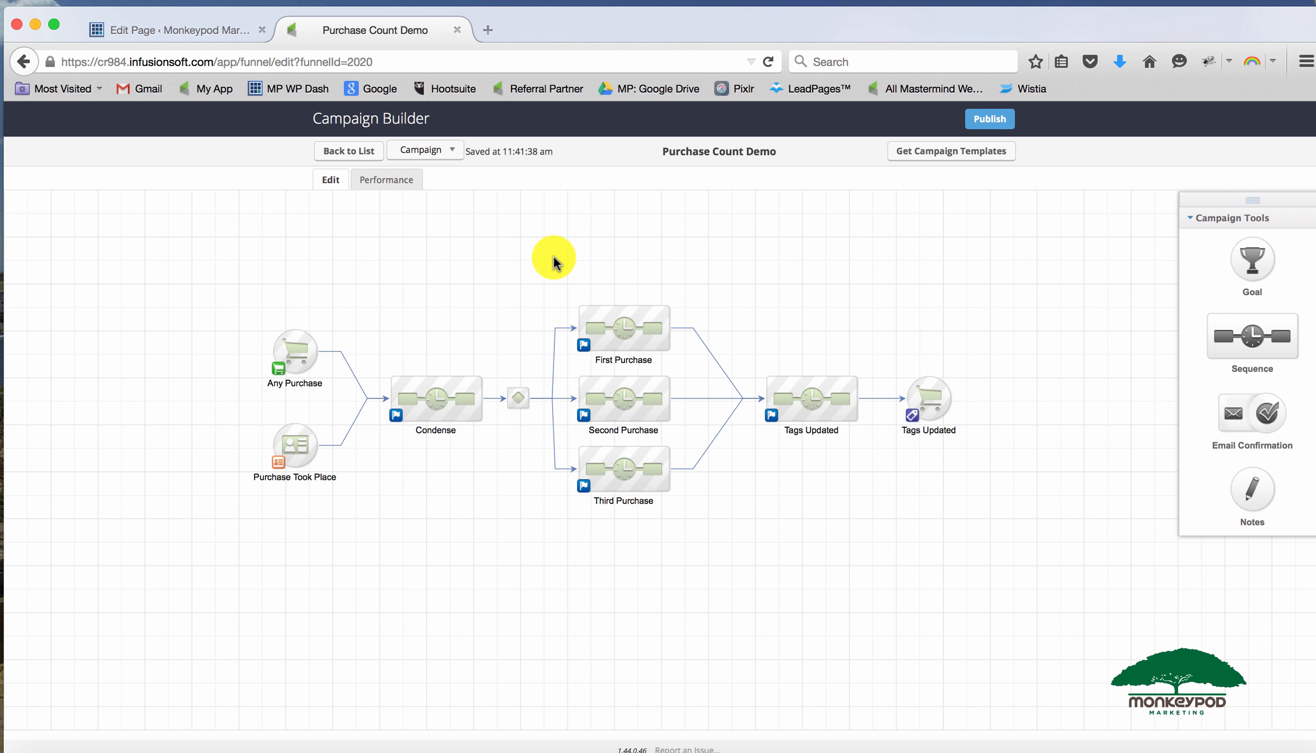
In the Tags Updated sequence, insert an Apply Note step between Start and the tag step
double_click(823, 410)
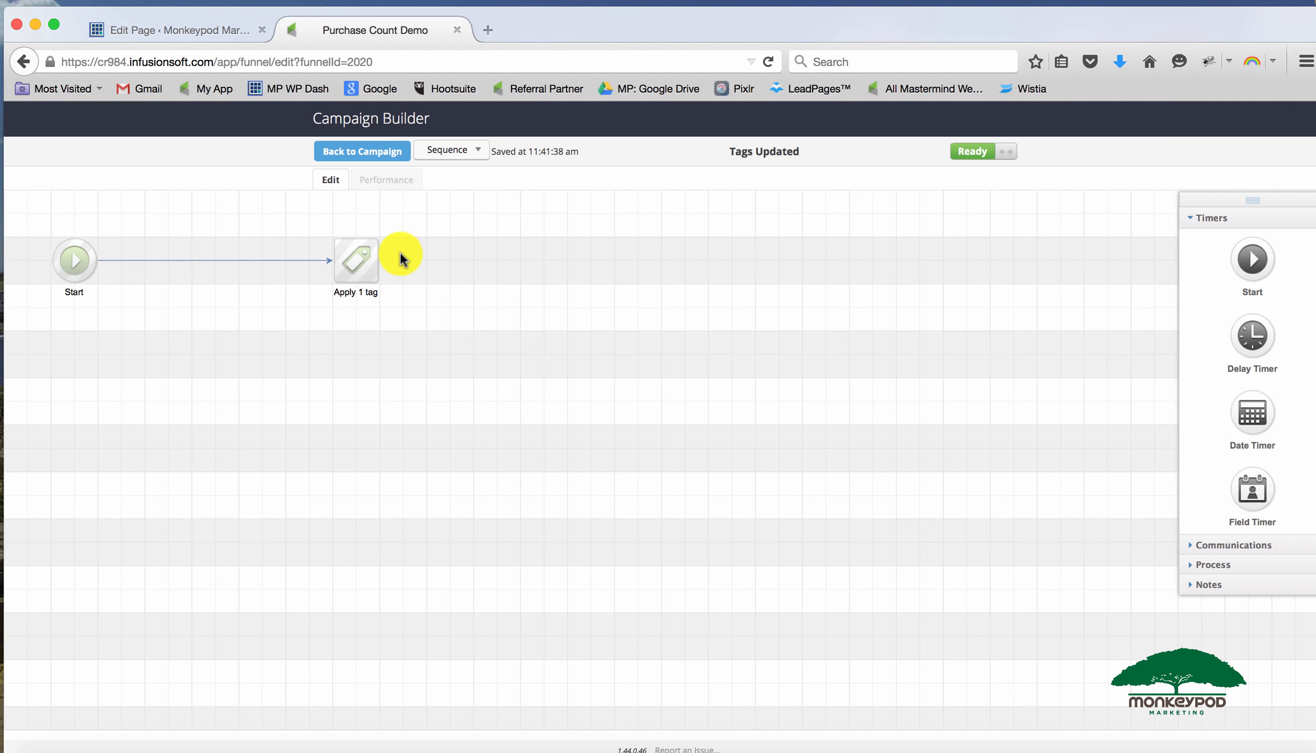
left_click(1225, 563)
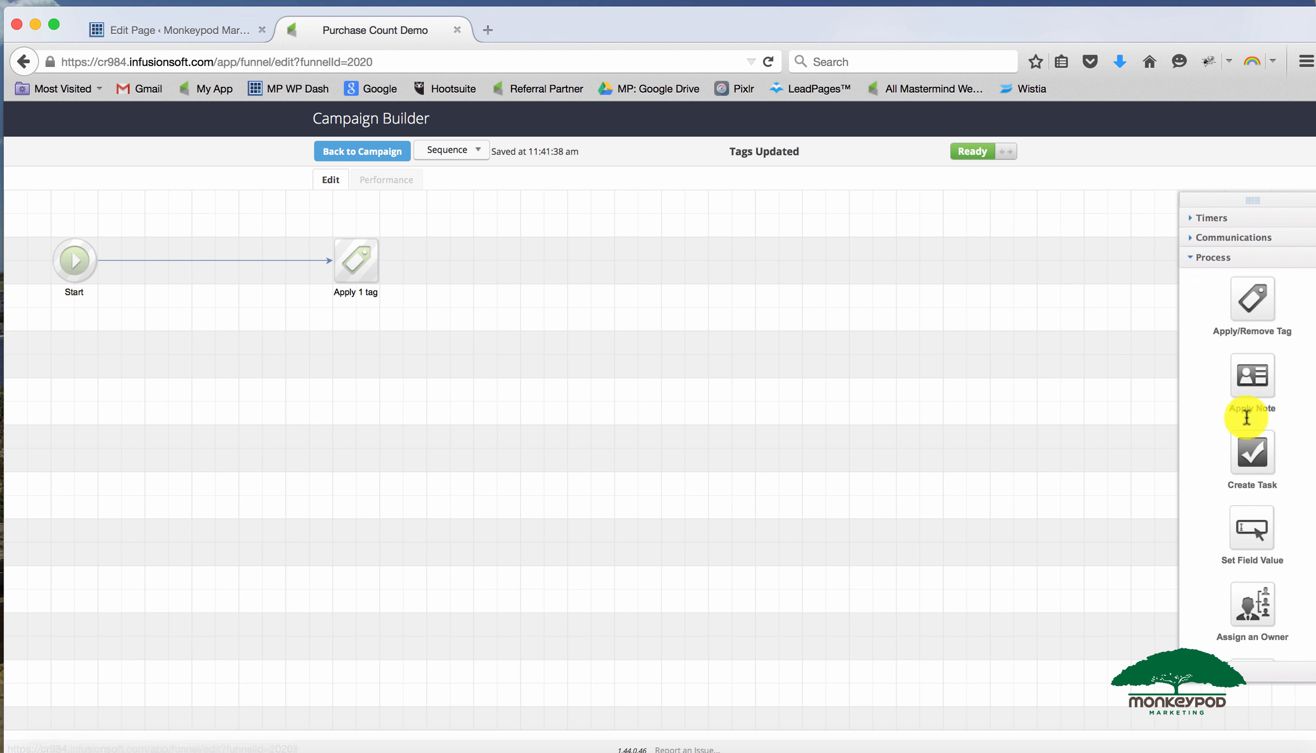
left_click_drag(1254, 379, 189, 258)
left_click(360, 251)
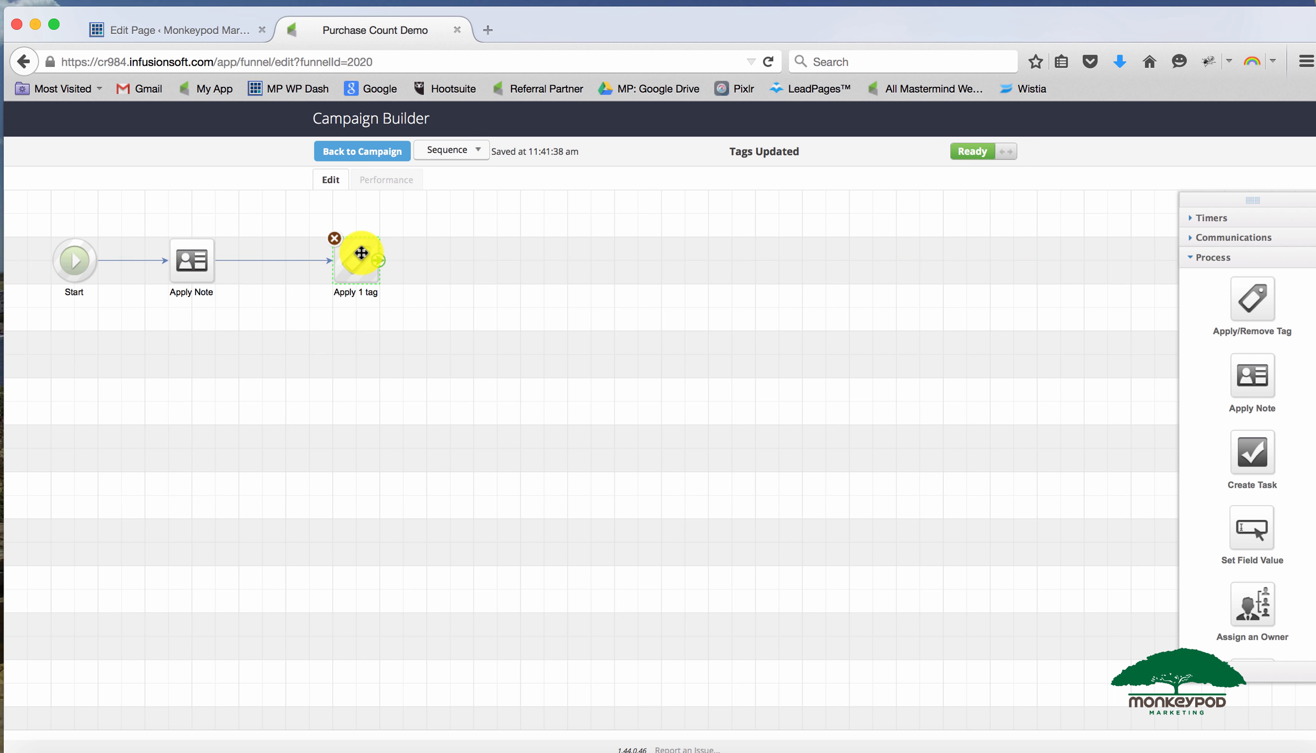
left_click_drag(409, 317, 315, 232)
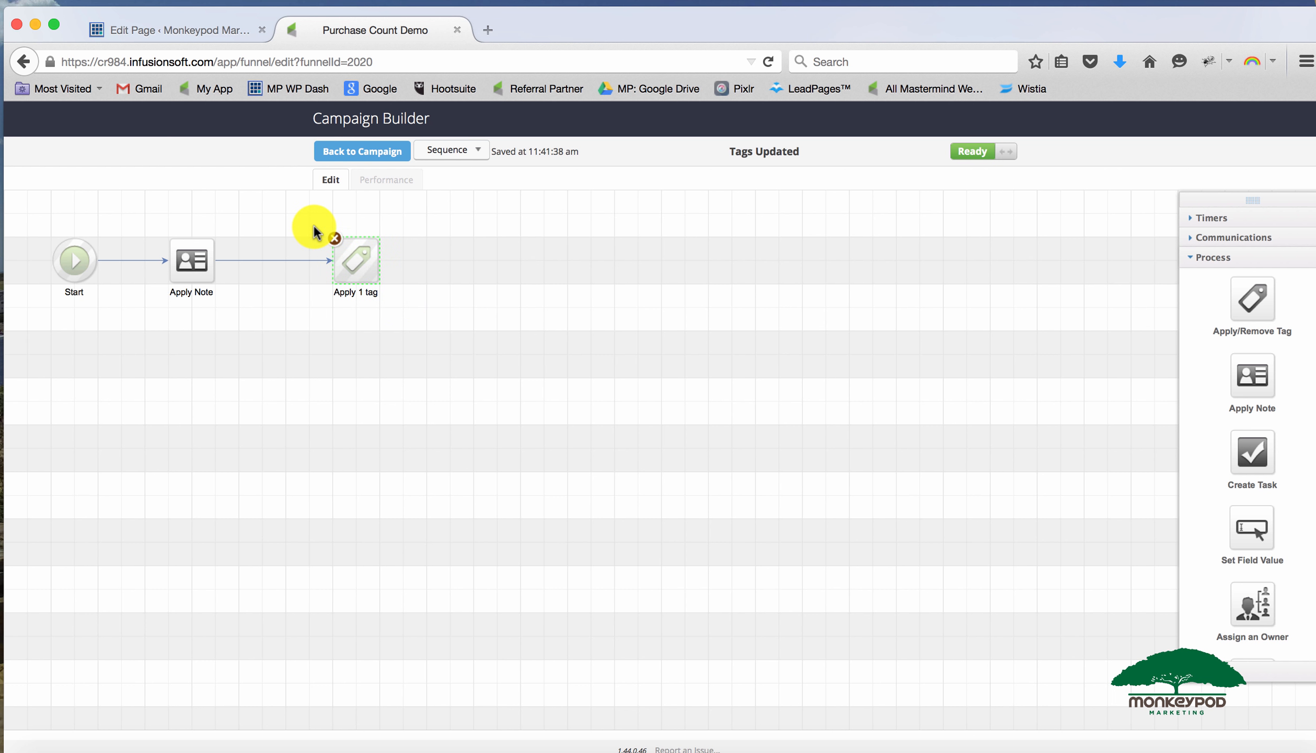
Set up the note with action type UPDATE, title "Bought Again" and description "They bought again, this was purchase number:"
double_click(200, 258)
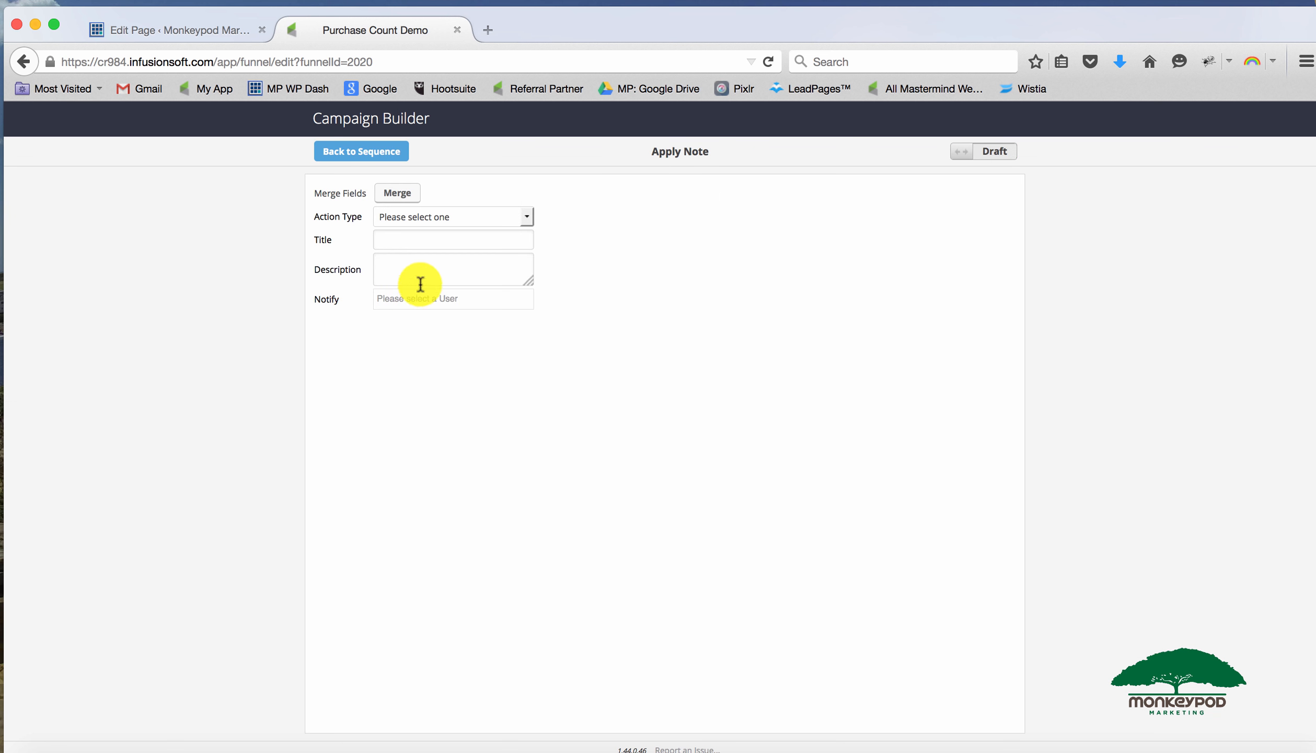
left_click(448, 222)
left_click(463, 314)
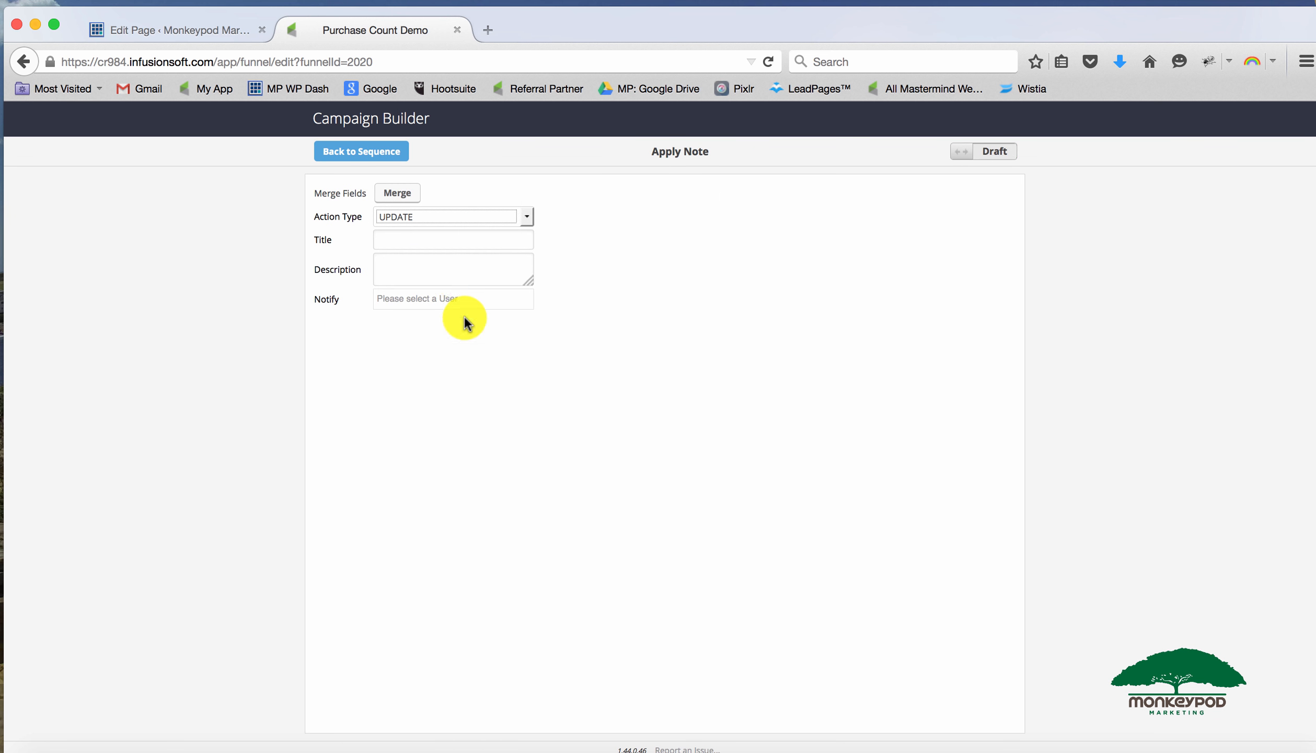
left_click(450, 240)
type("Bought Aga")
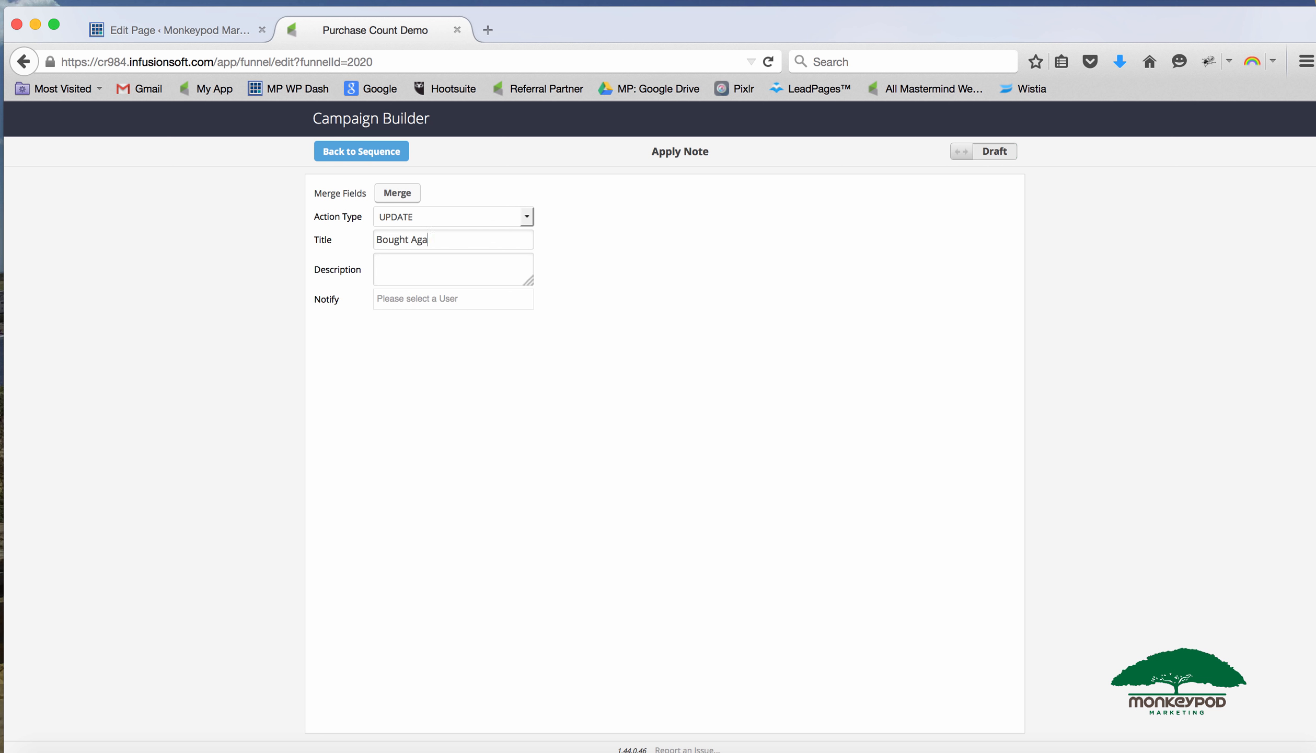
type("They bought again, this was t")
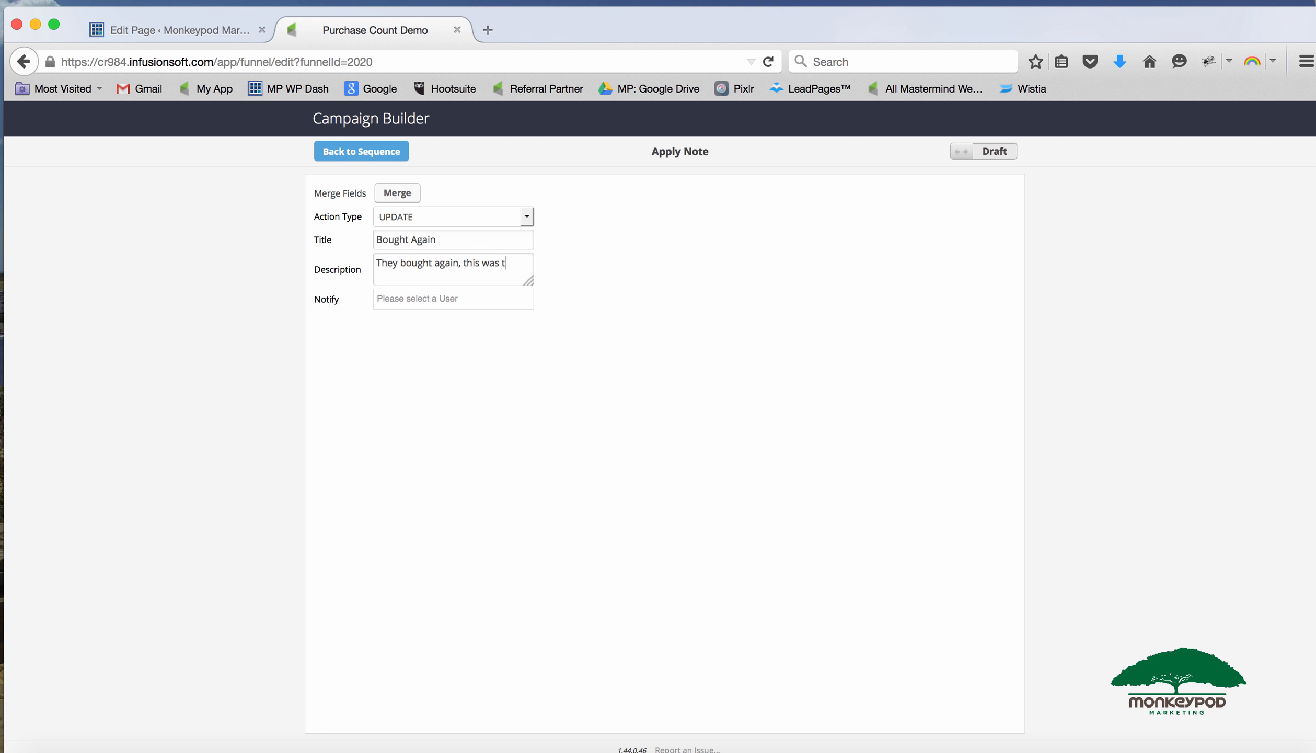
type("urchase number:")
left_click(407, 152)
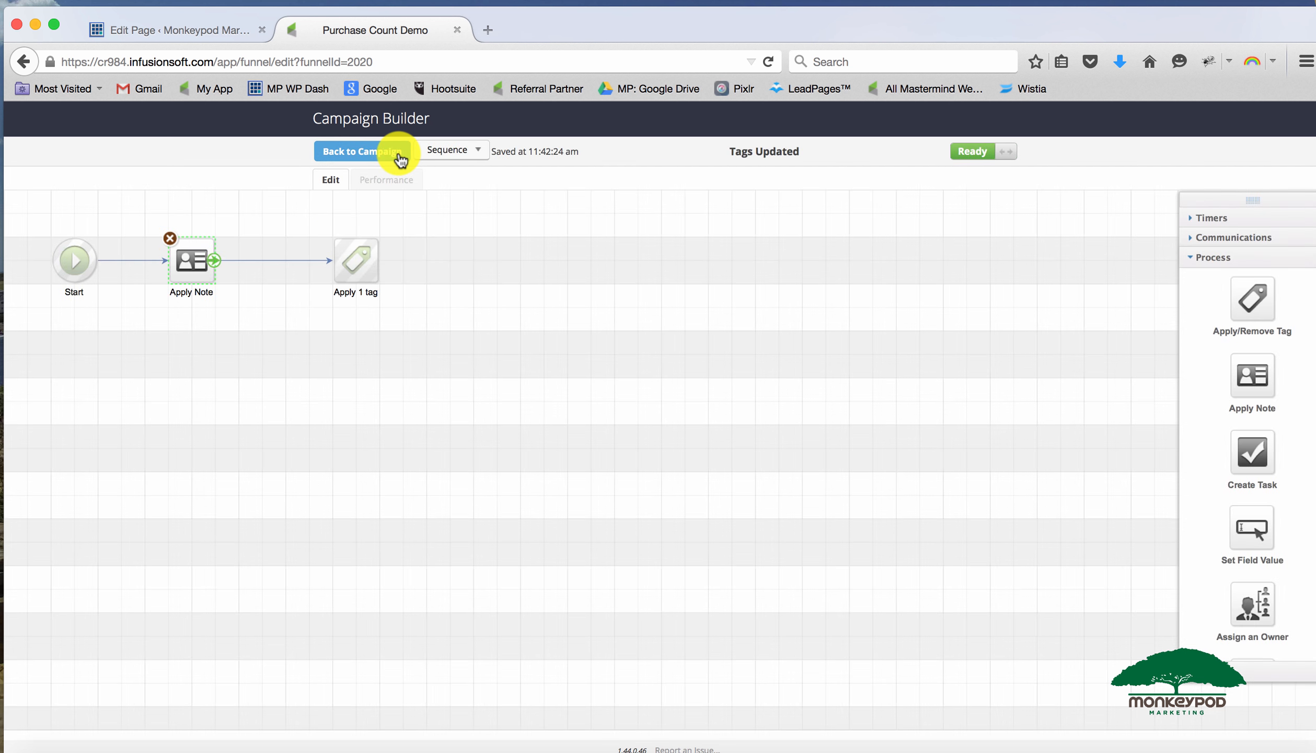
Reopen the note and append the custom contact merge field Purchase Tracker to its description
double_click(196, 270)
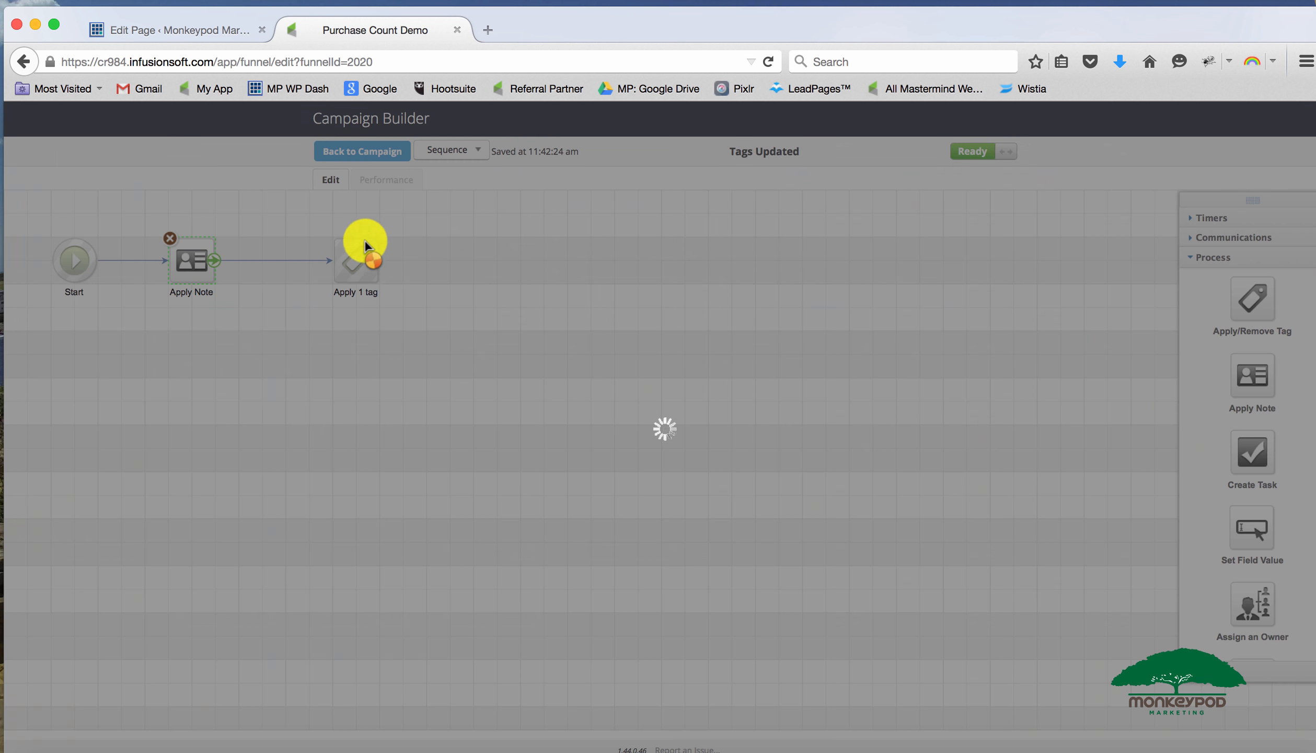
left_click(397, 194)
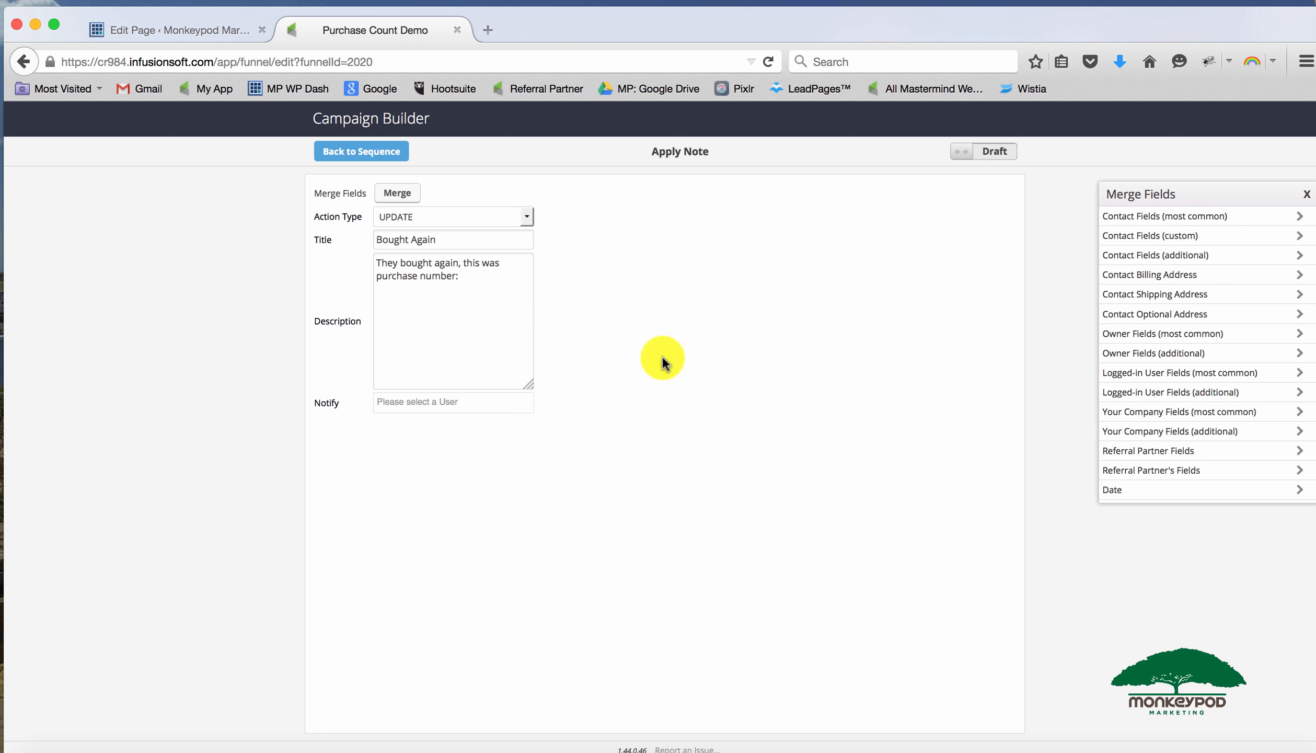
left_click(1165, 238)
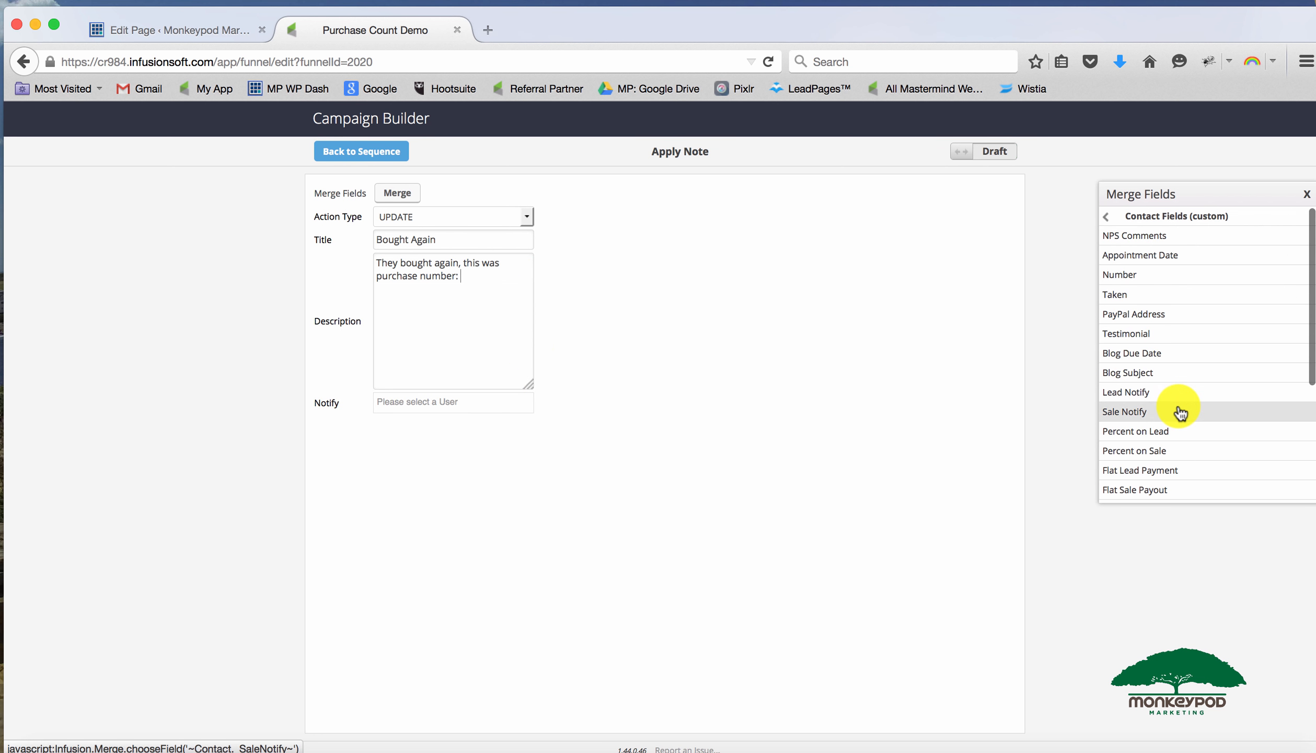
scroll(1175, 412, "down", 4)
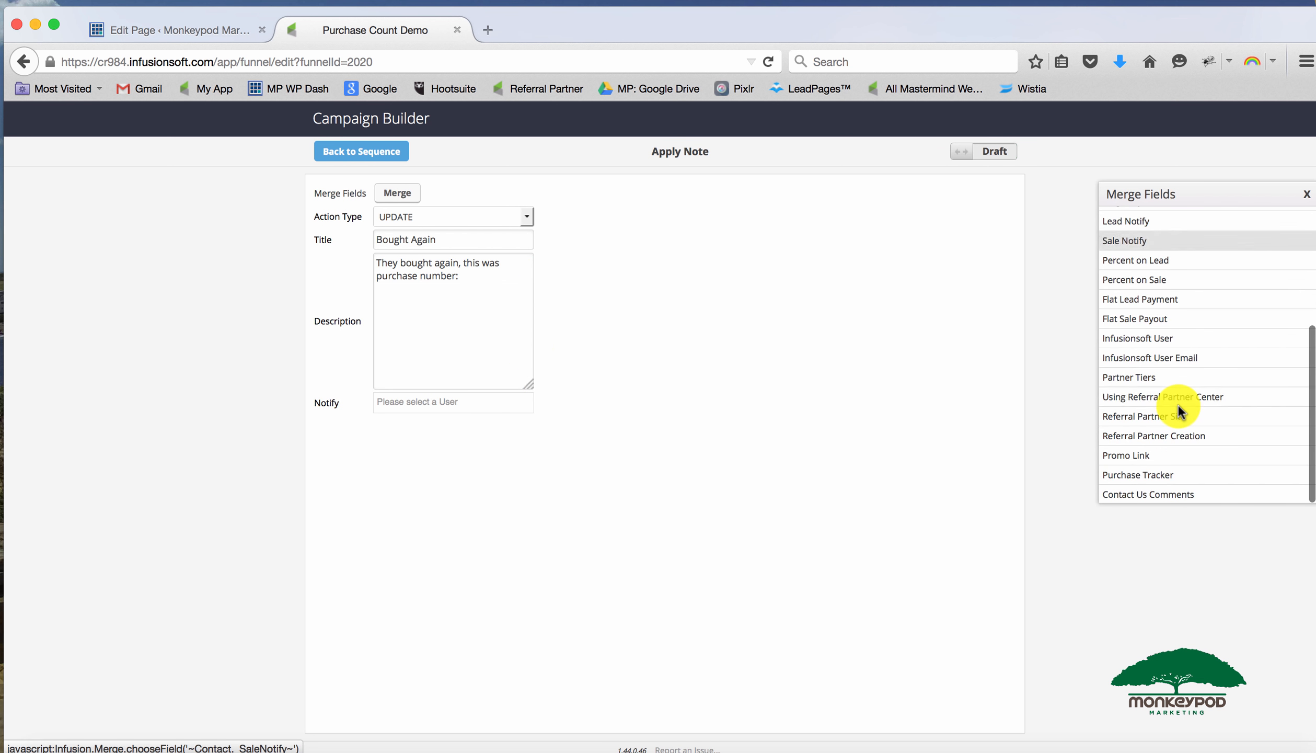
left_click(1167, 478)
left_click(1308, 197)
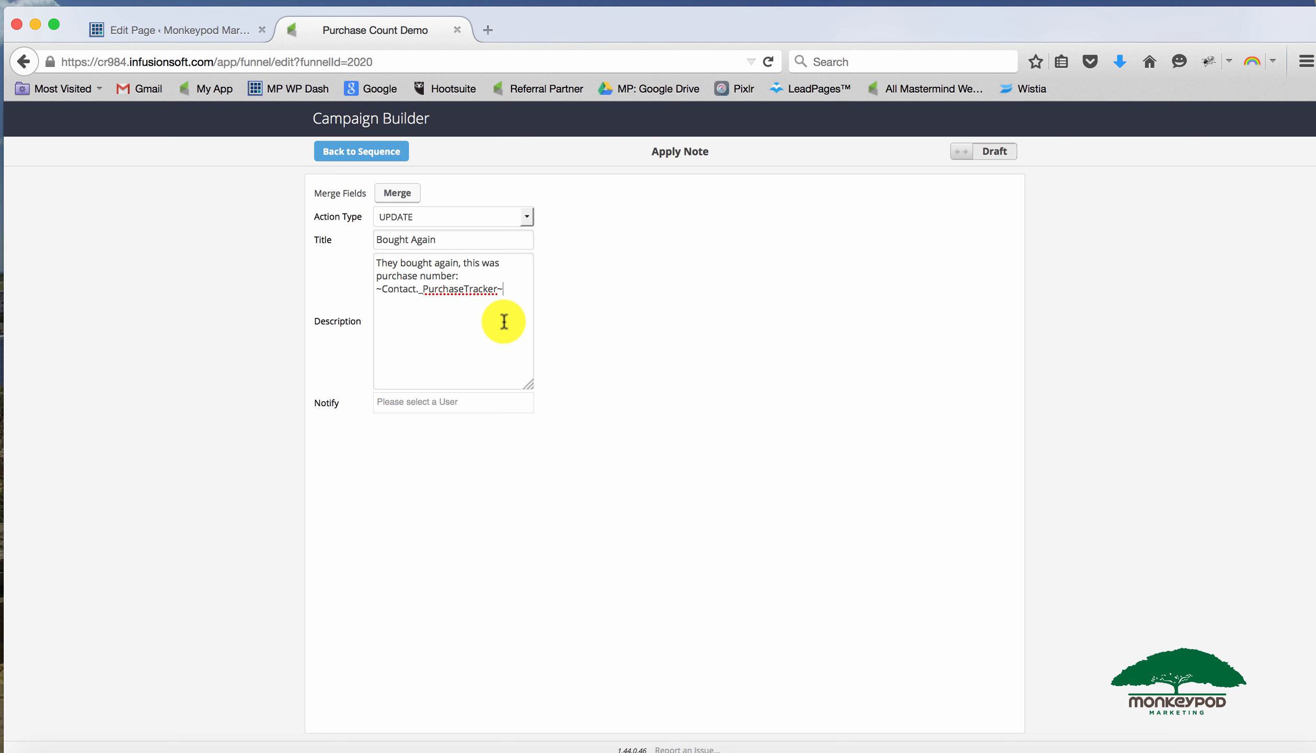
Mark the note as Ready and return to the campaign overview
left_click(978, 152)
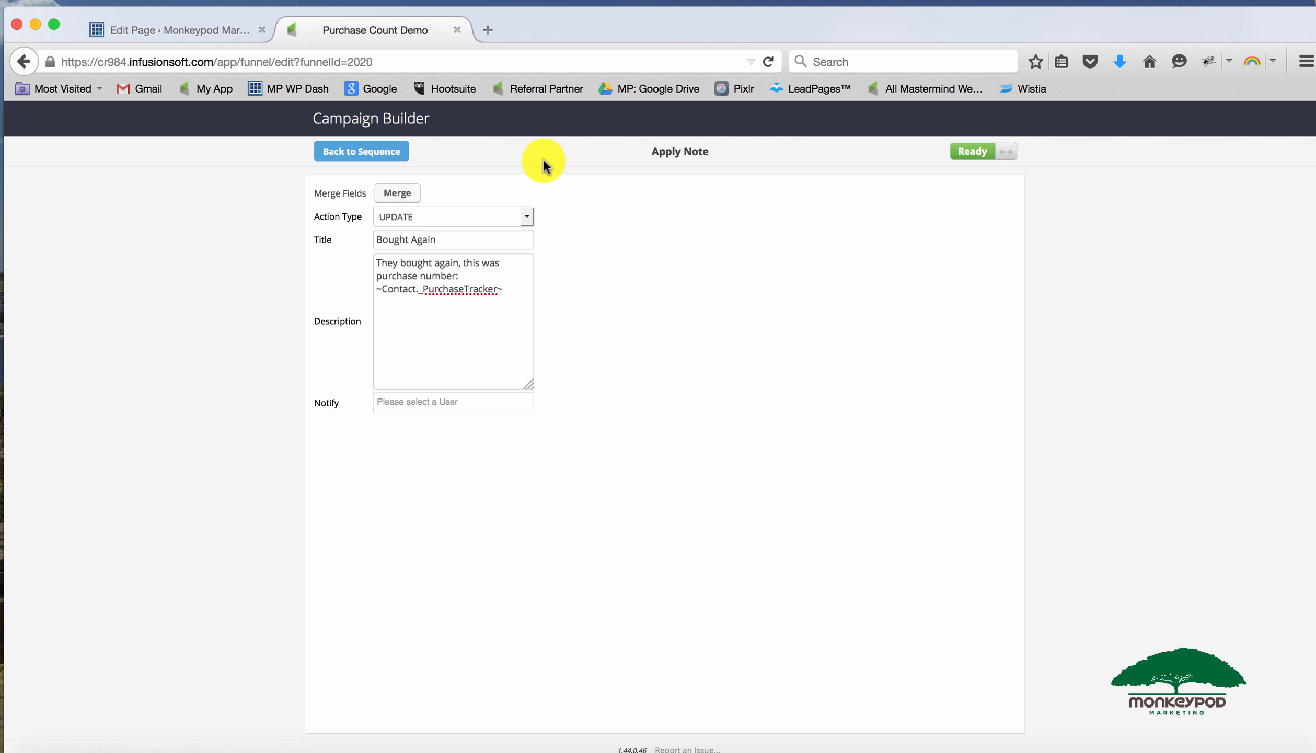
left_click(372, 153)
left_click(373, 155)
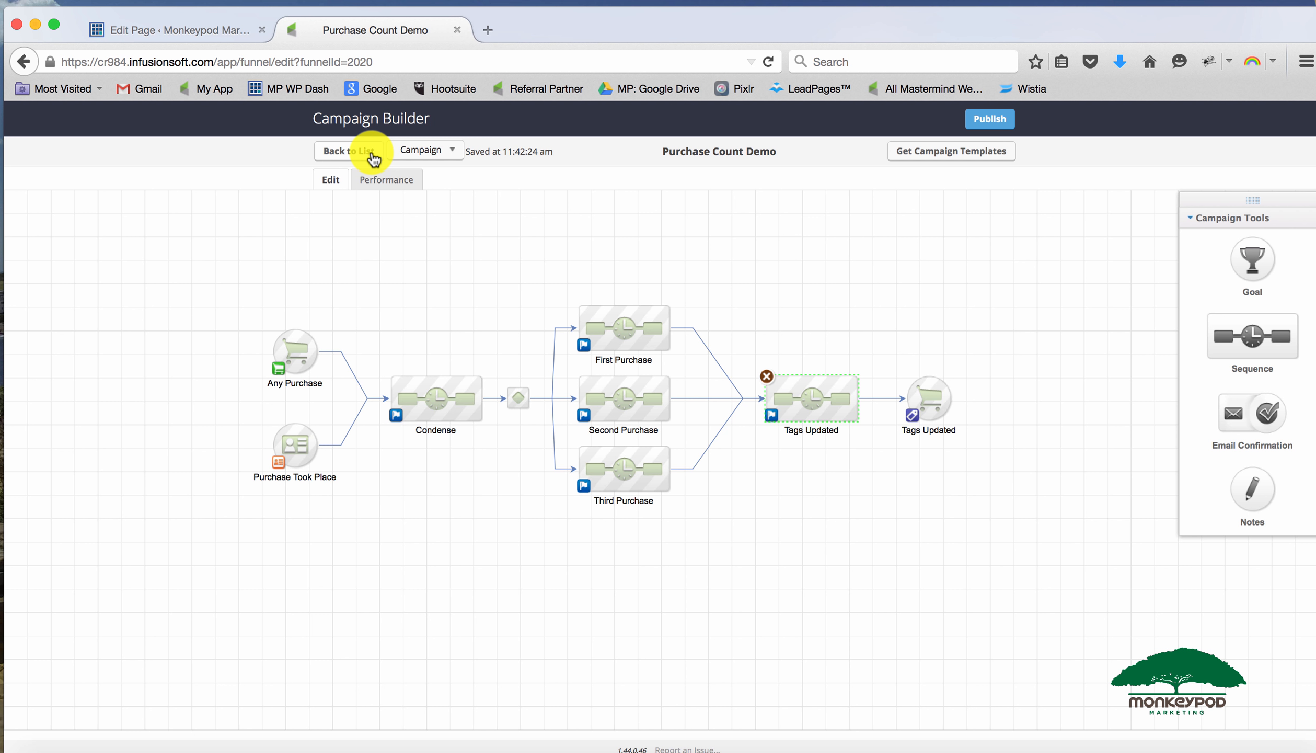
left_click(714, 276)
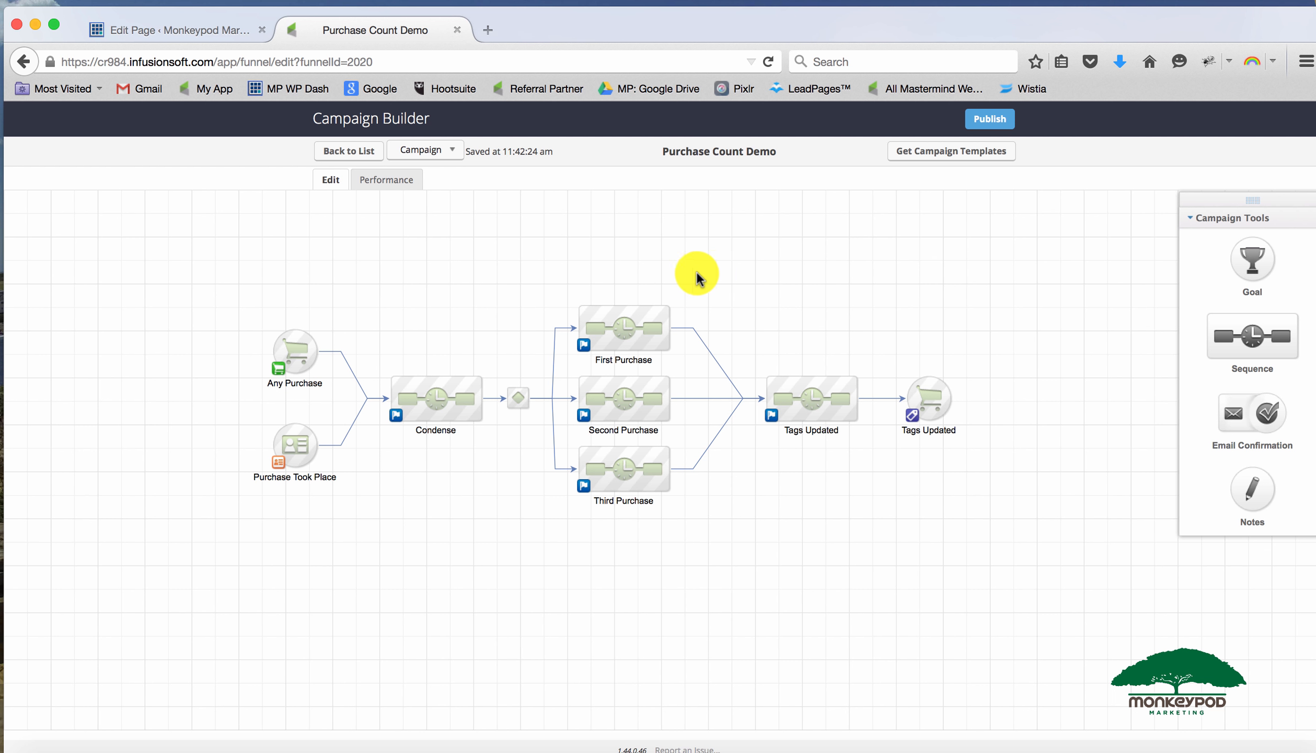
left_click_drag(220, 266, 1043, 623)
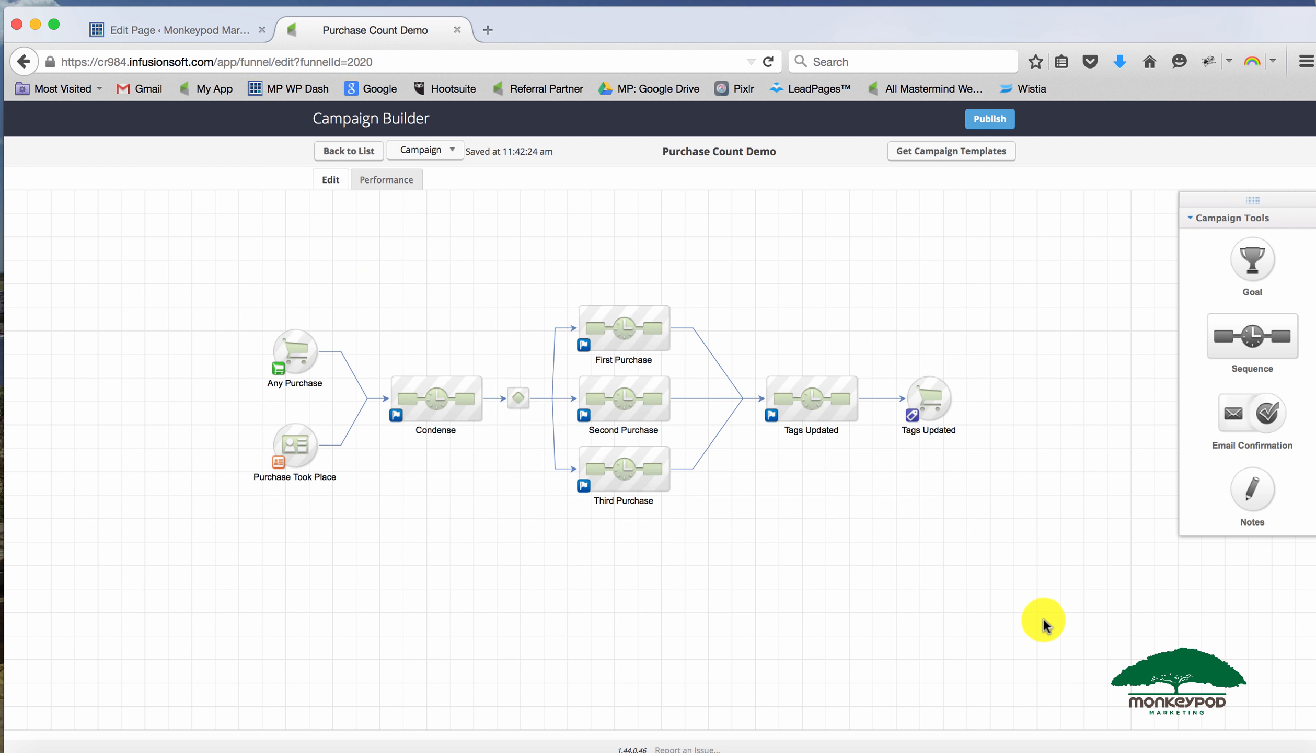